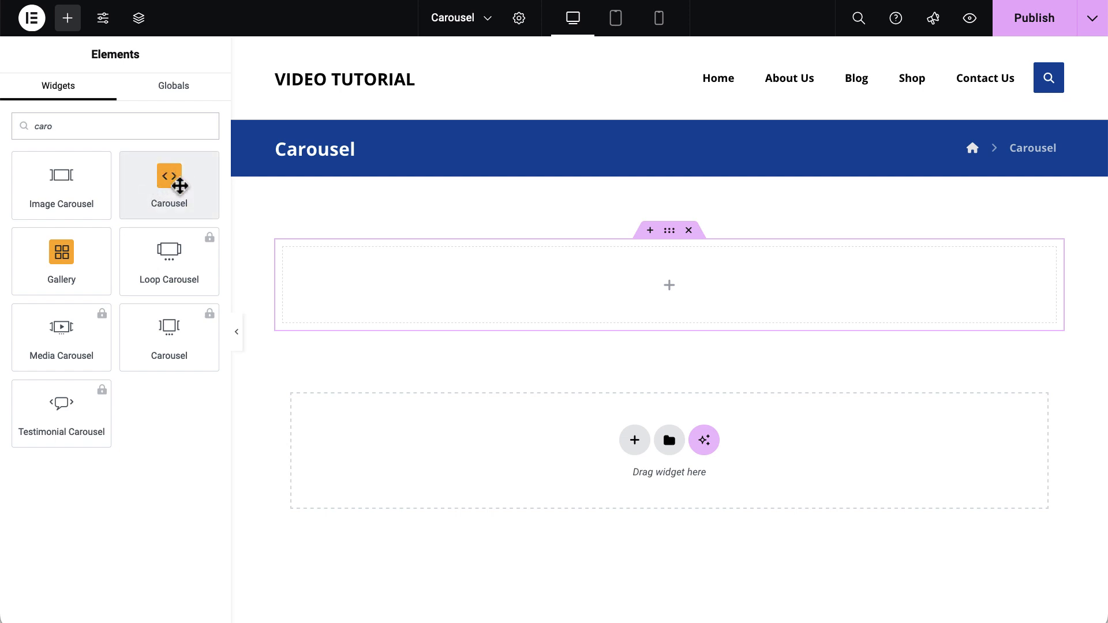
Place the unlocked Carousel widget in the empty container and add its first slide
{"action": "left_click_drag", "start_coordinate": [162, 180], "coordinate": [413, 277]}
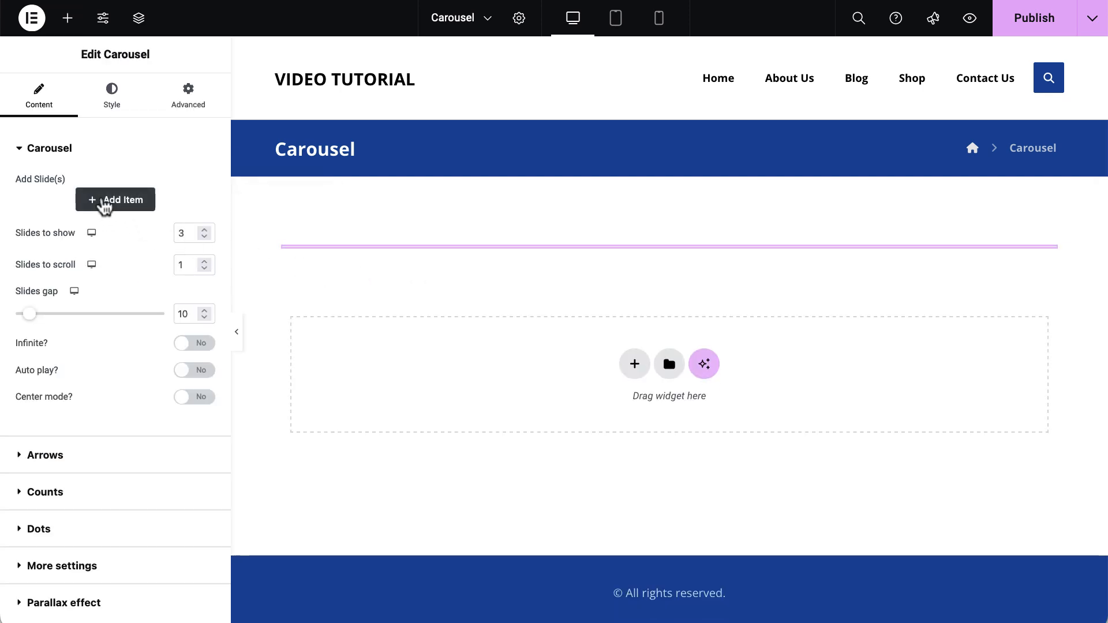
{"action": "left_click", "coordinate": [116, 206]}
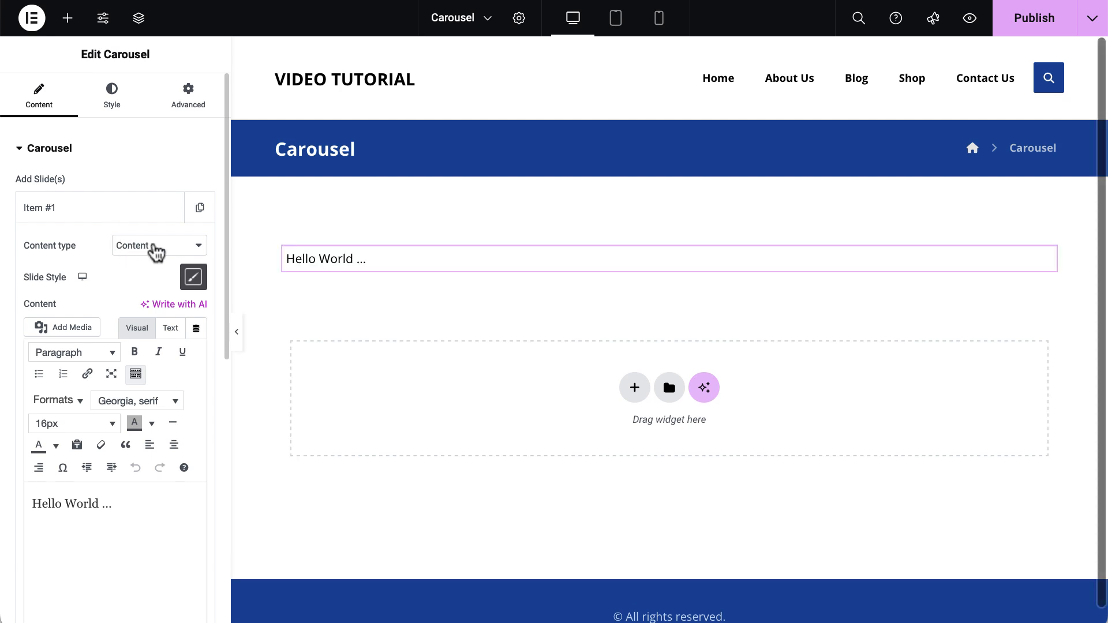
Try the Saved template content type on the first slide and return it to Content
{"action": "left_click", "coordinate": [156, 247]}
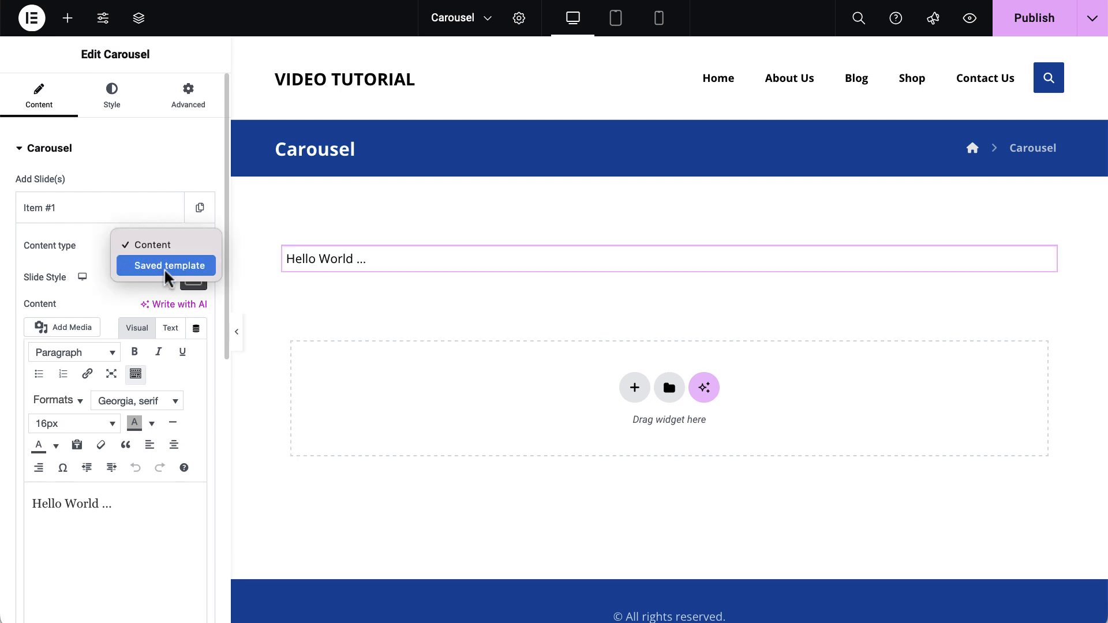
{"action": "left_click", "coordinate": [165, 266]}
{"action": "left_click", "coordinate": [149, 276]}
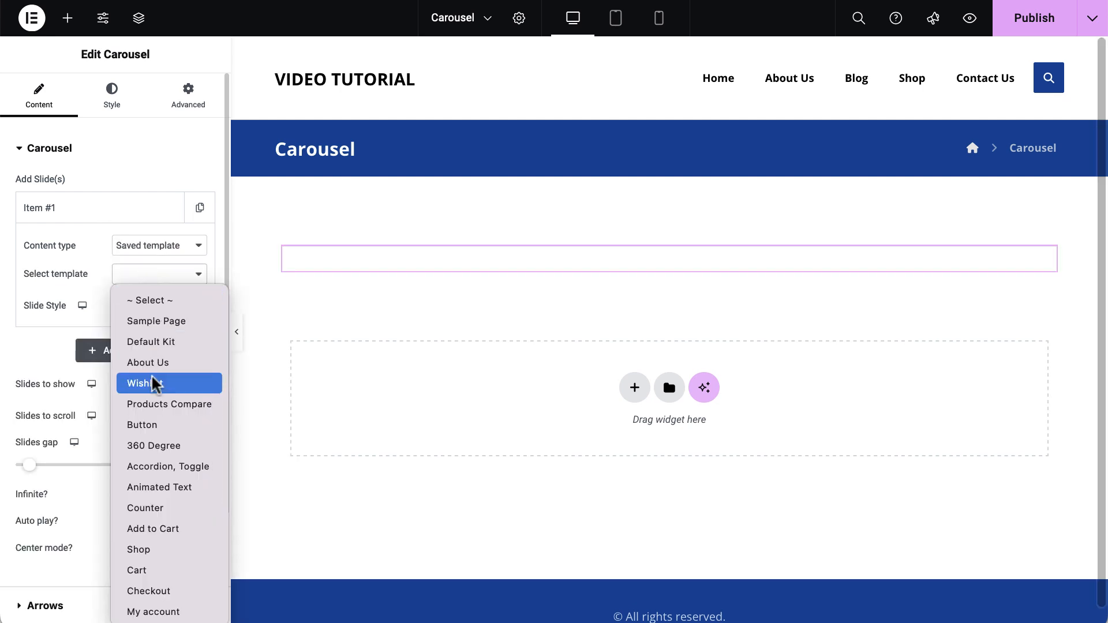
{"action": "left_click", "coordinate": [173, 250]}
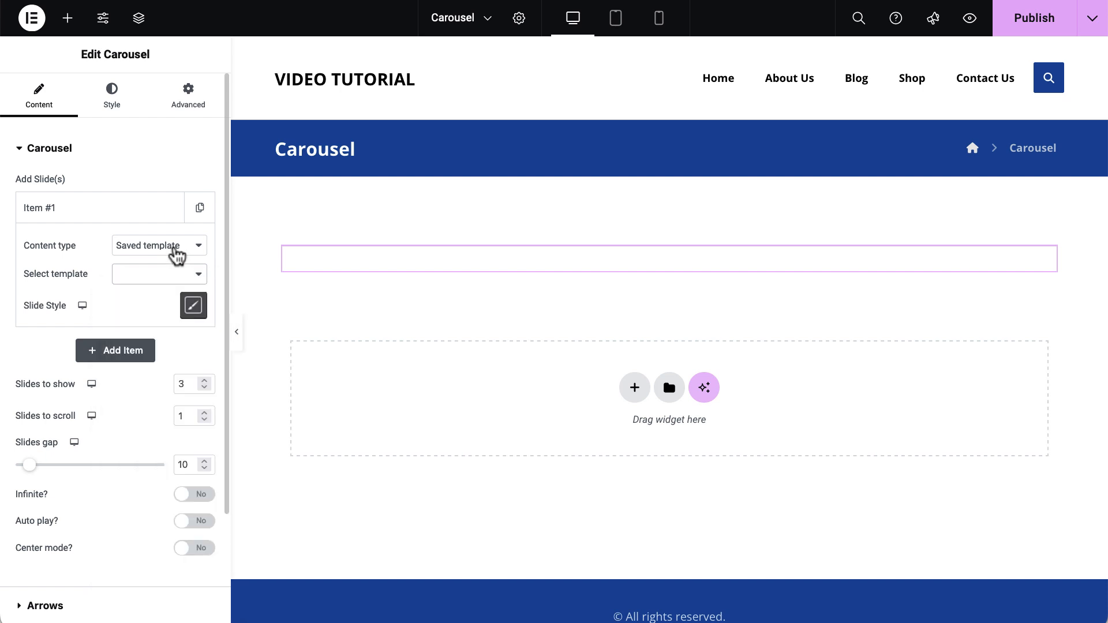
{"action": "left_click", "coordinate": [178, 252]}
{"action": "left_click", "coordinate": [173, 231]}
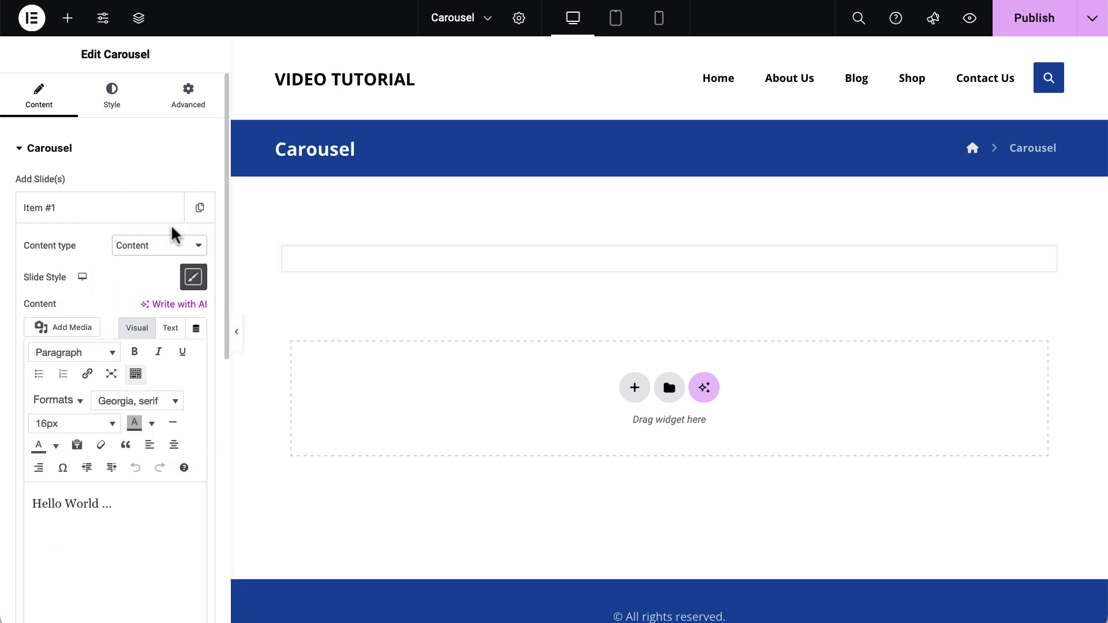
Replace the first slide's text with "Item 1" and "The freedom to run the program for any purpose." on separate lines, both centred
{"action": "left_click_drag", "start_coordinate": [130, 502], "coordinate": [6, 501]}
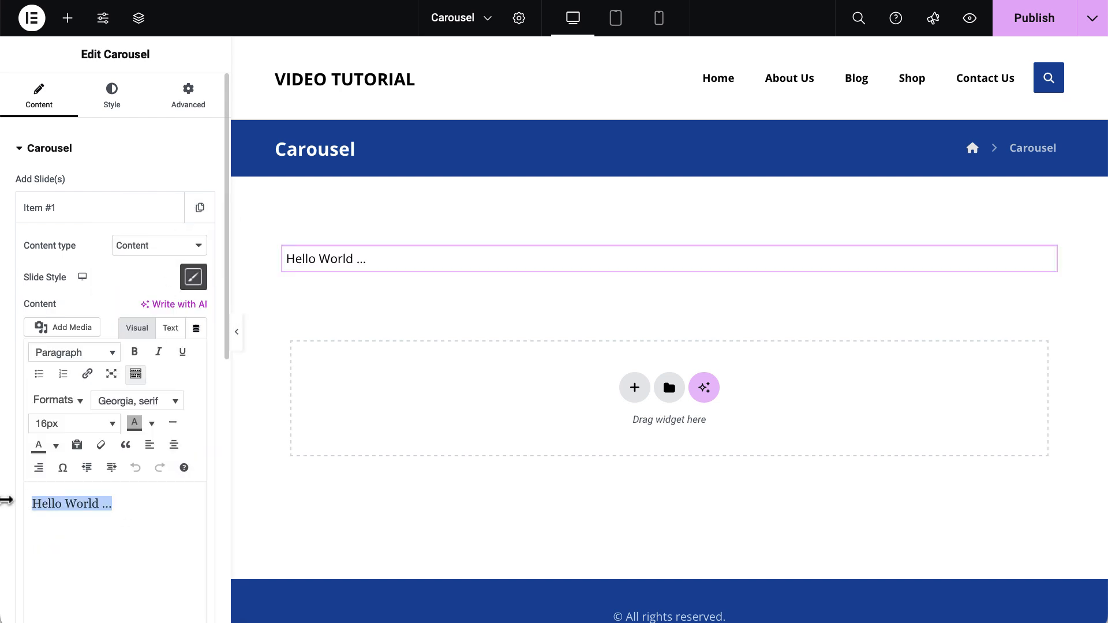
{"action": "type", "text": "I t"}
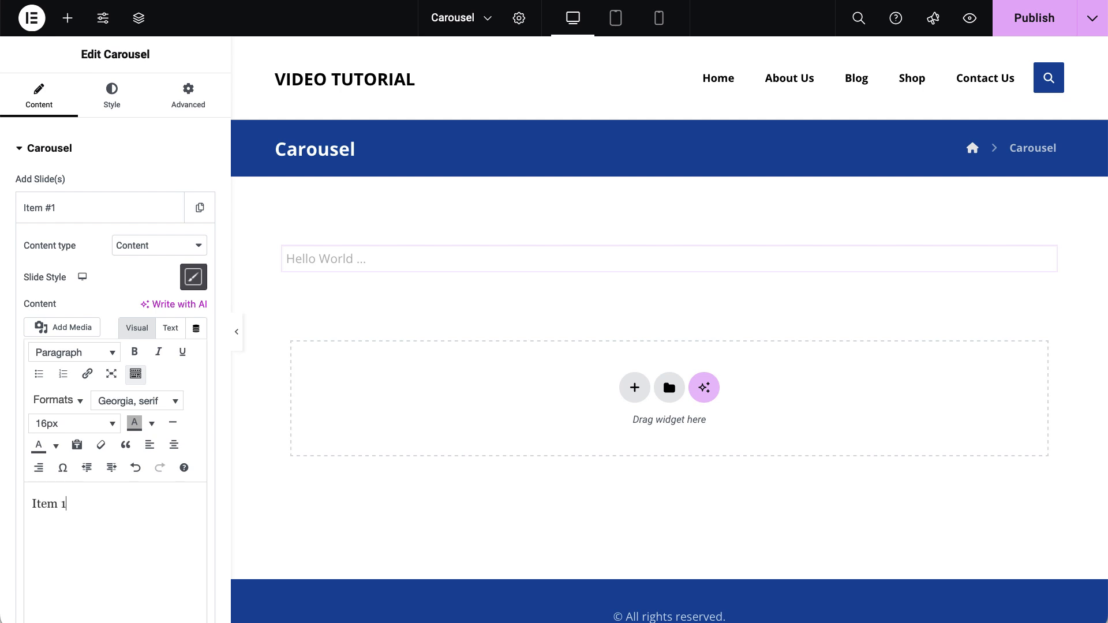
{"action": "key", "text": "Return"}
{"action": "type", "text": "The freedom to run the program for any purpose."}
{"action": "key", "text": "ctrl+a"}
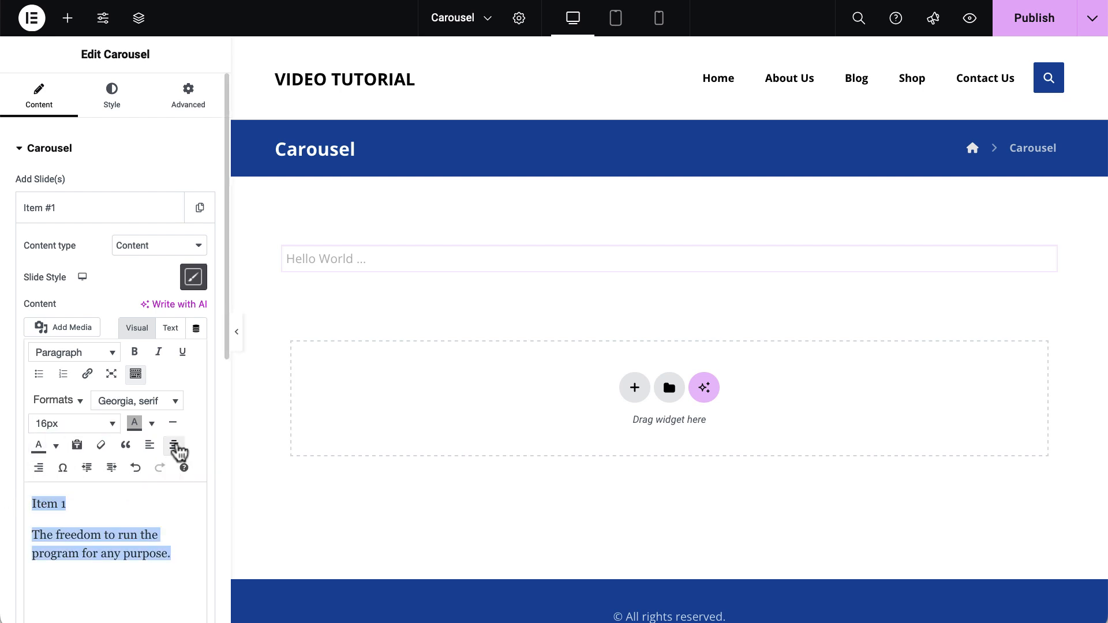
{"action": "left_click", "coordinate": [174, 444]}
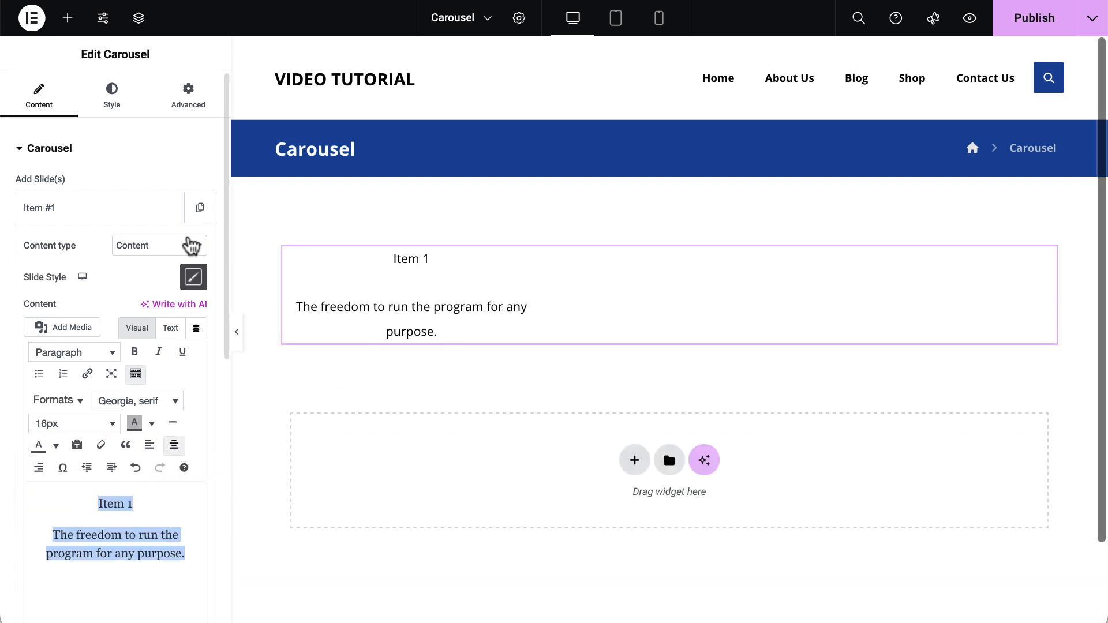
{"action": "left_click", "coordinate": [123, 216]}
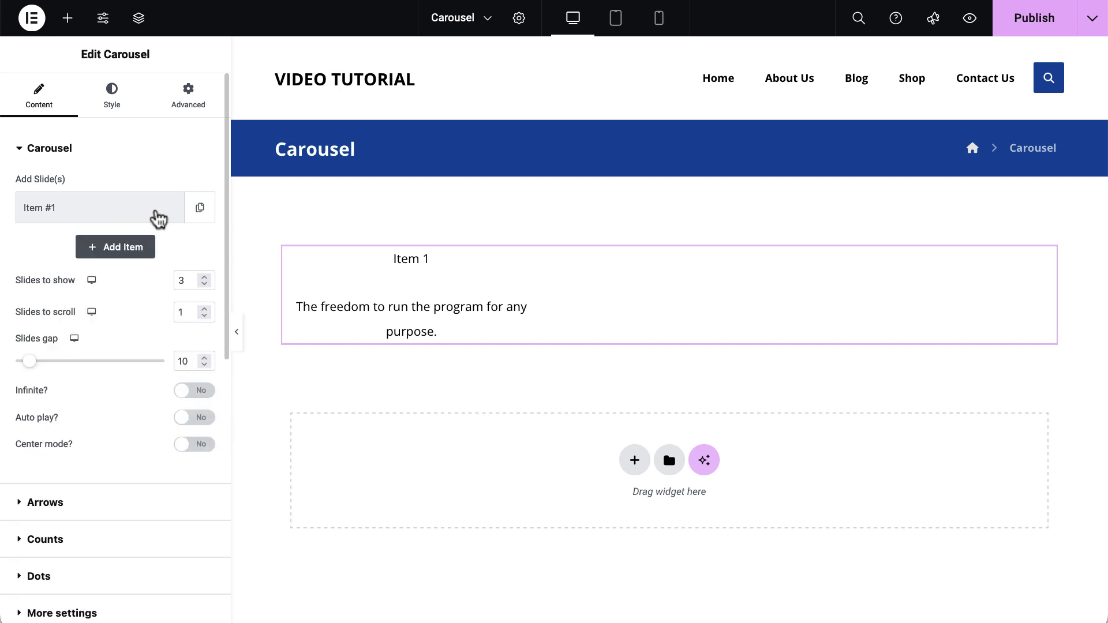
Duplicate the first slide and change the copy's heading to "Item 2"
{"action": "left_click", "coordinate": [200, 213]}
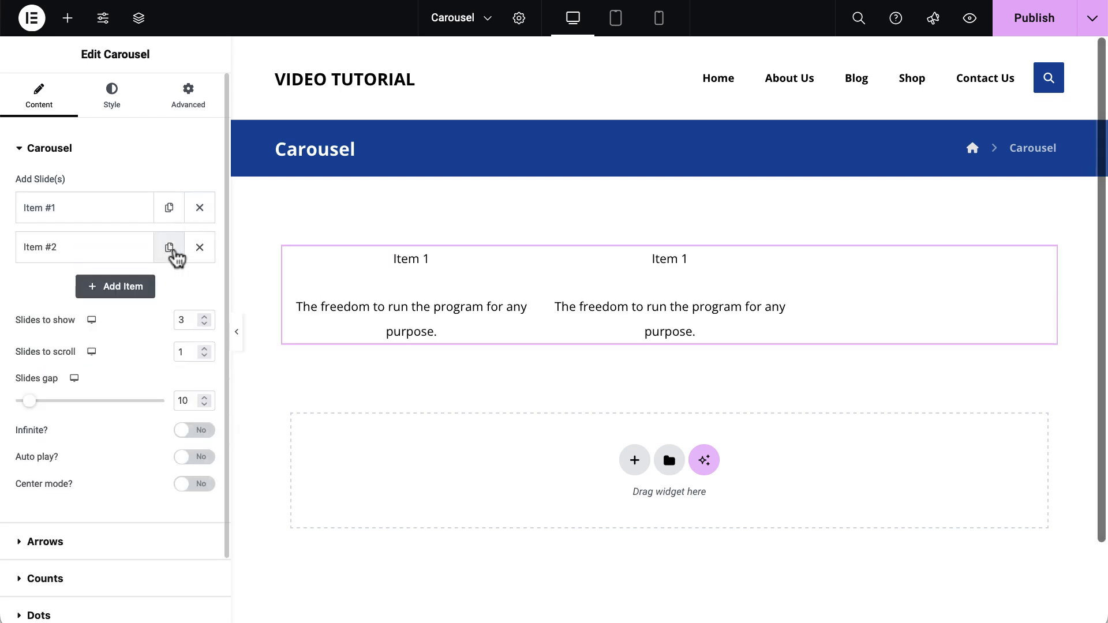
{"action": "left_click", "coordinate": [113, 251]}
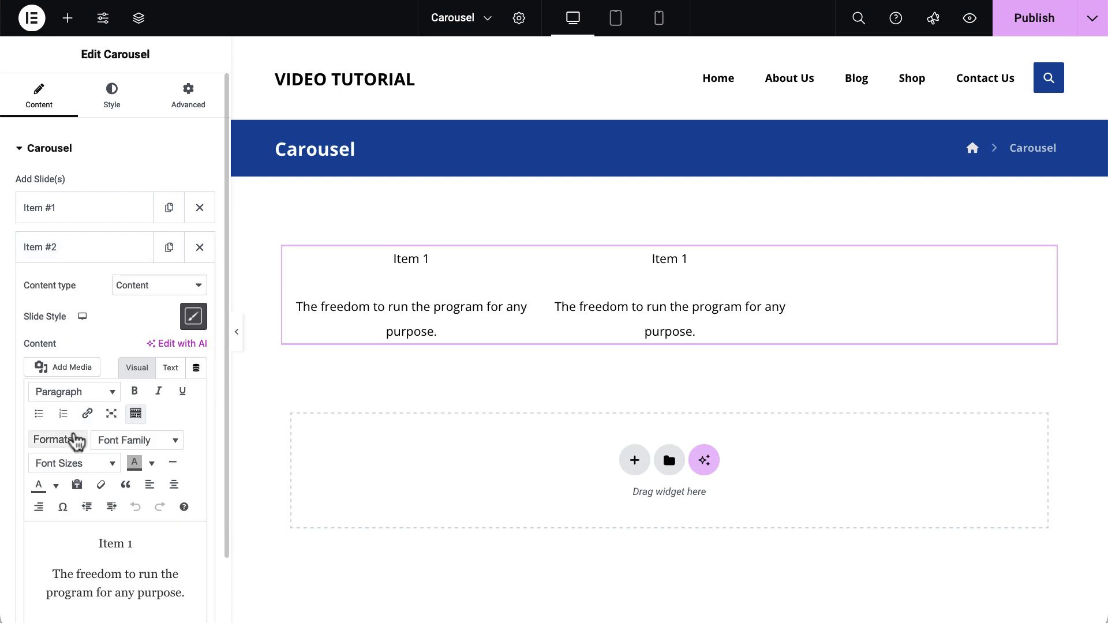
{"action": "left_click_drag", "start_coordinate": [129, 549], "coordinate": [134, 545]}
{"action": "type", "text": "2"}
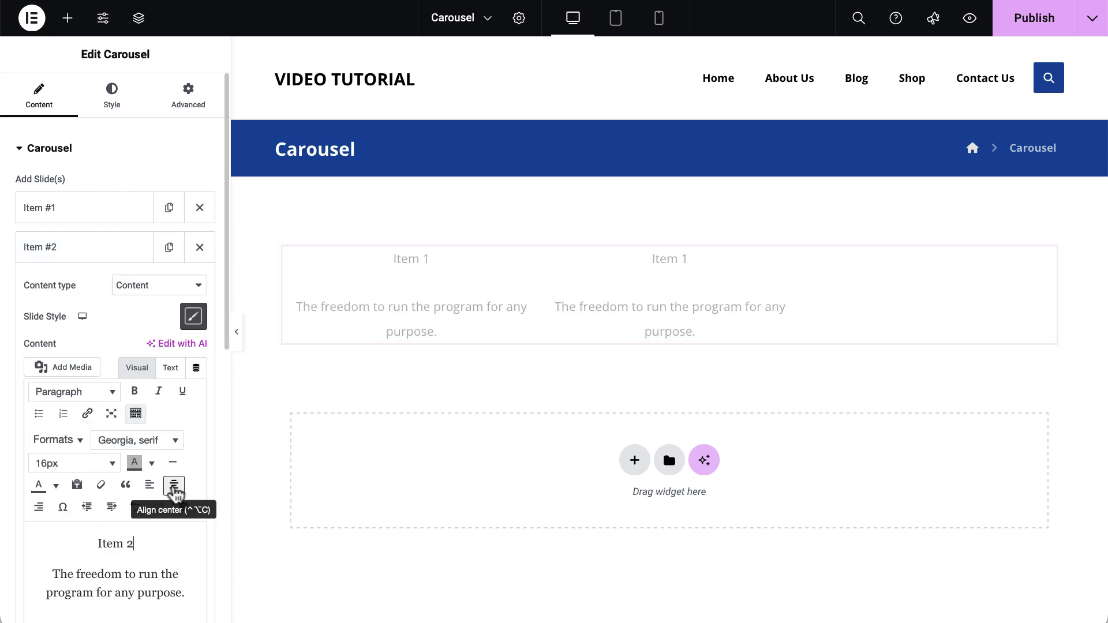
{"action": "left_click", "coordinate": [118, 251]}
Duplicate the second slide and change the copy's heading to "Item 3"
{"action": "left_click", "coordinate": [169, 249]}
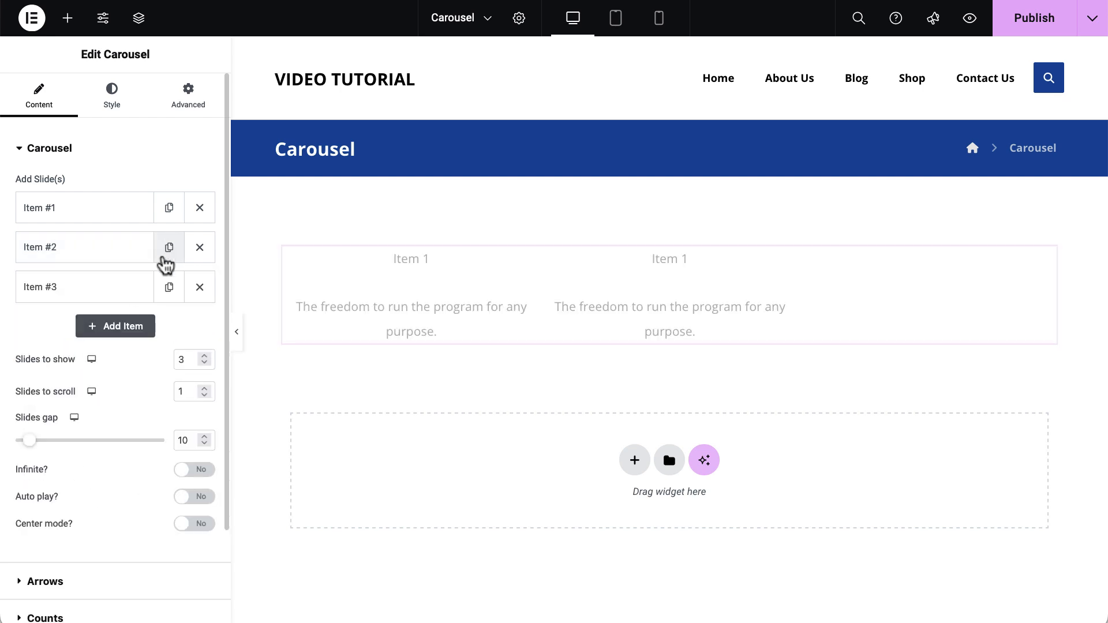
{"action": "left_click", "coordinate": [123, 287]}
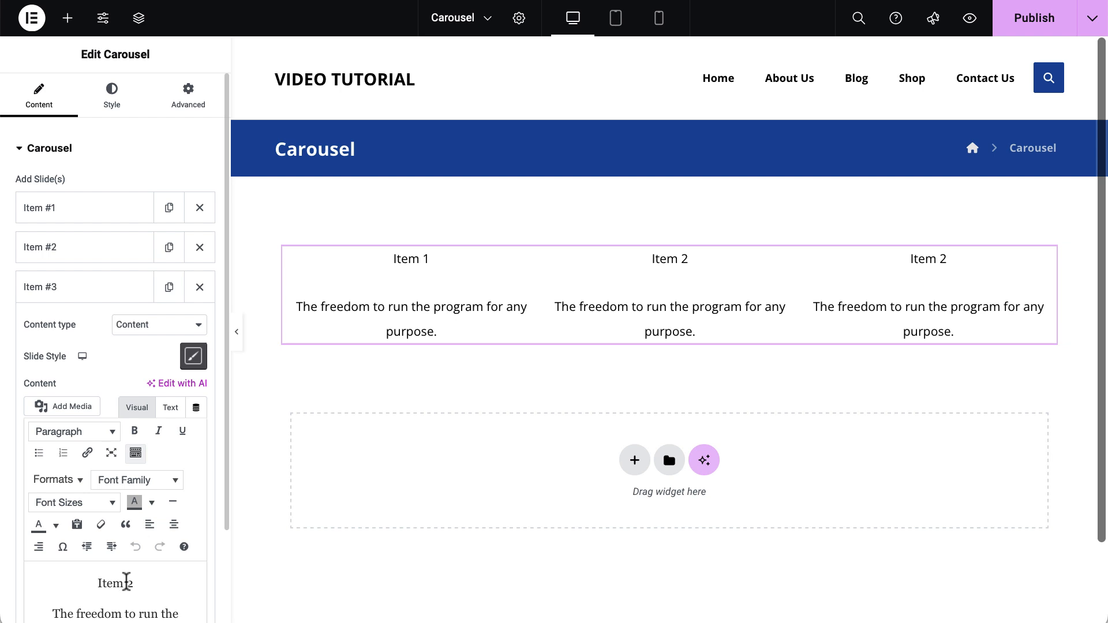
{"action": "left_click_drag", "start_coordinate": [126, 582], "coordinate": [134, 582]}
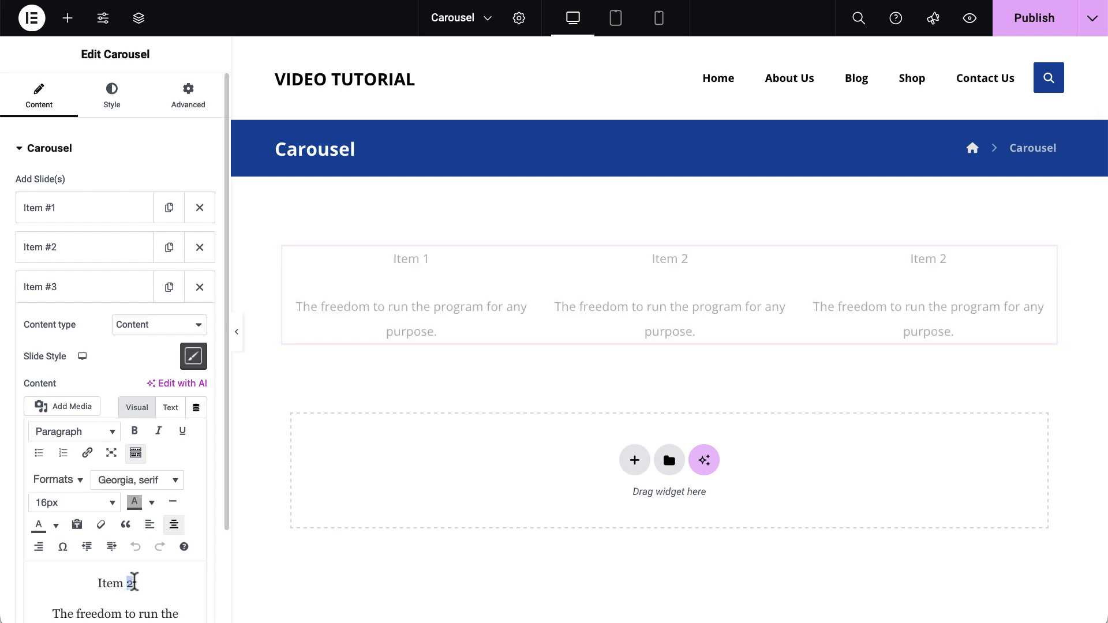
{"action": "left_click", "coordinate": [119, 292]}
Duplicate the third slide and change the copy's heading to "Item 4"
{"action": "left_click", "coordinate": [169, 288]}
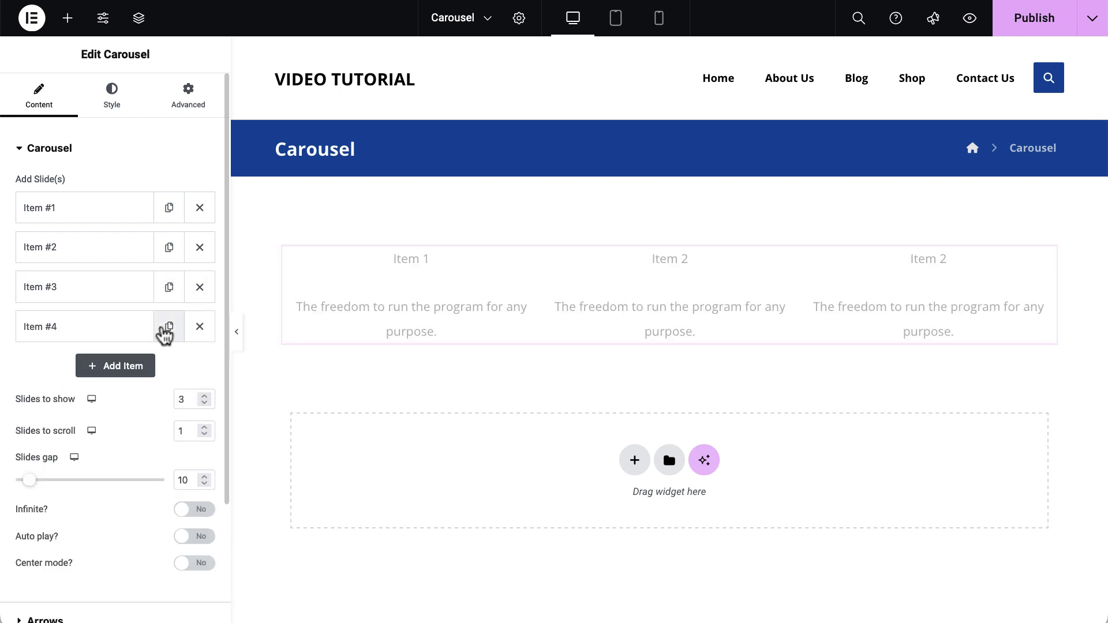
{"action": "left_click", "coordinate": [112, 335]}
{"action": "scroll", "coordinate": [153, 408], "scroll_direction": "down", "scroll_amount": 4}
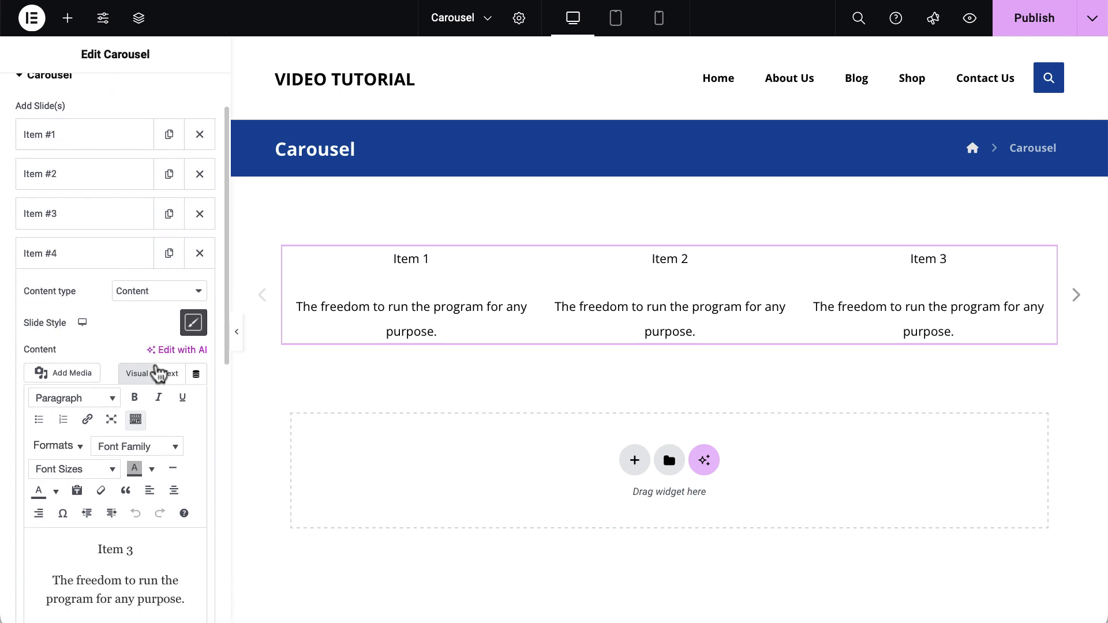
{"action": "double_click", "coordinate": [130, 419]}
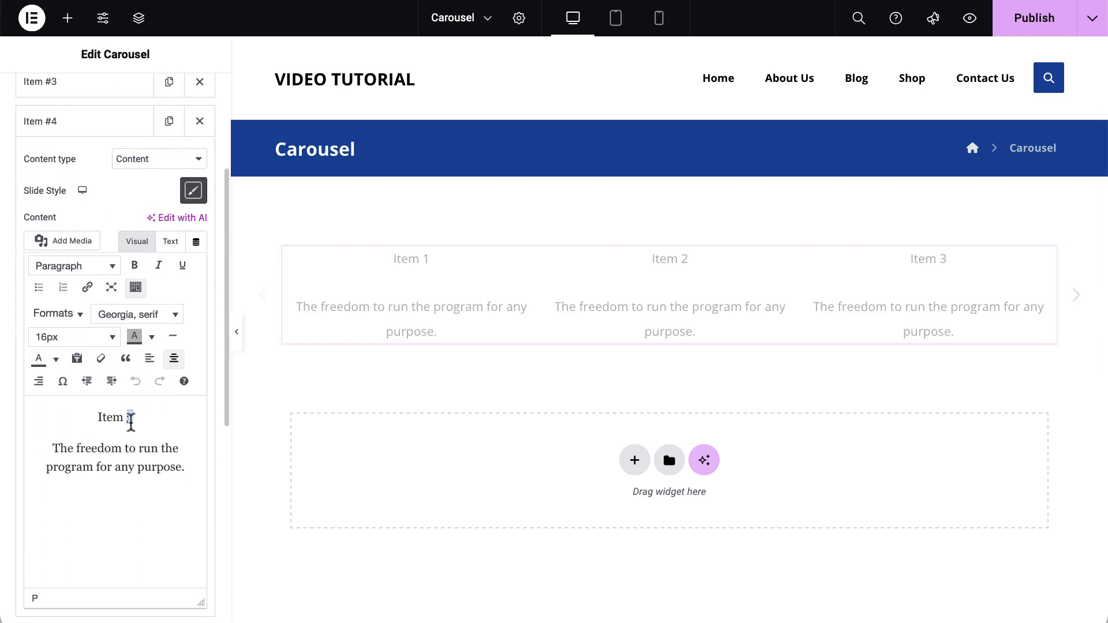
{"action": "type", "text": "4"}
{"action": "left_click_drag", "start_coordinate": [224, 323], "coordinate": [226, 257]}
{"action": "left_click", "coordinate": [122, 259]}
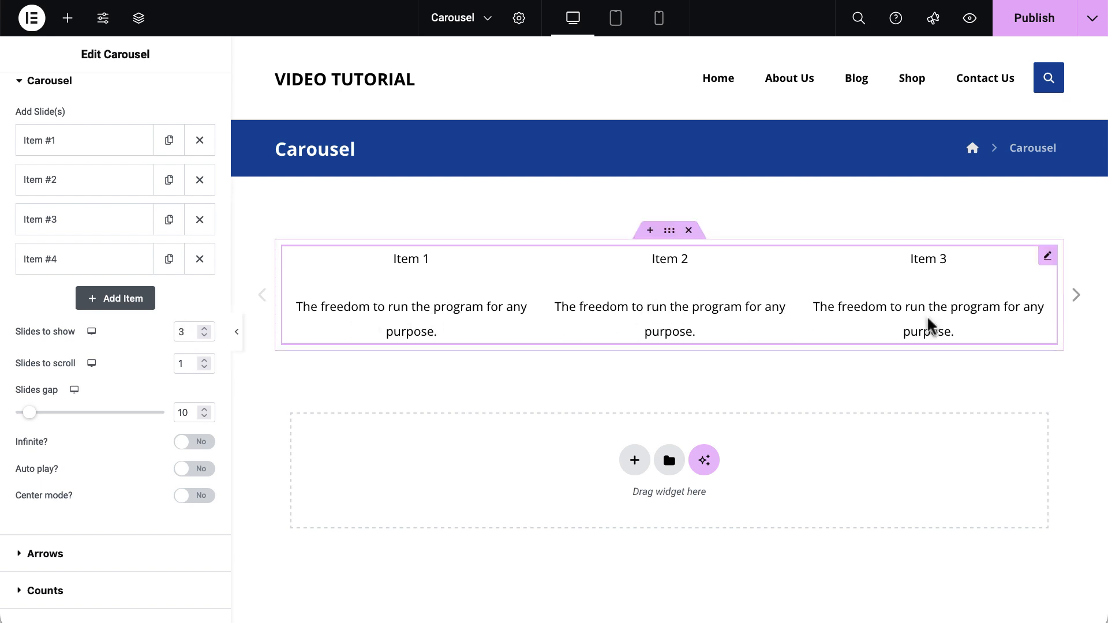
Try showing 4 and 2 slides at once, returning Slides to show to 3
{"action": "left_click", "coordinate": [204, 328]}
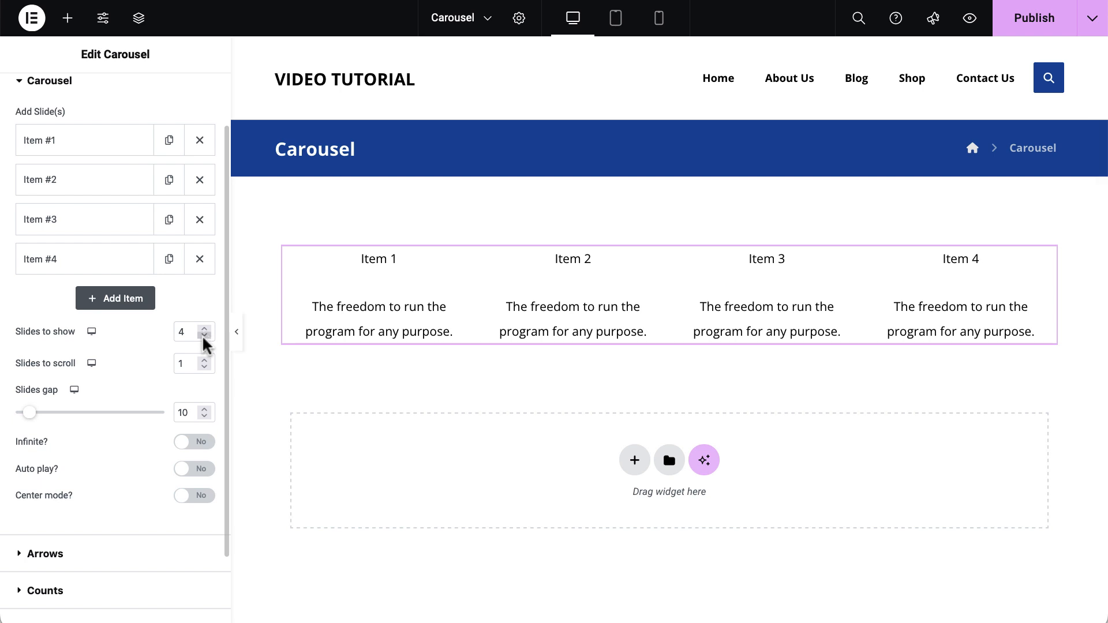
{"action": "left_click", "coordinate": [202, 335]}
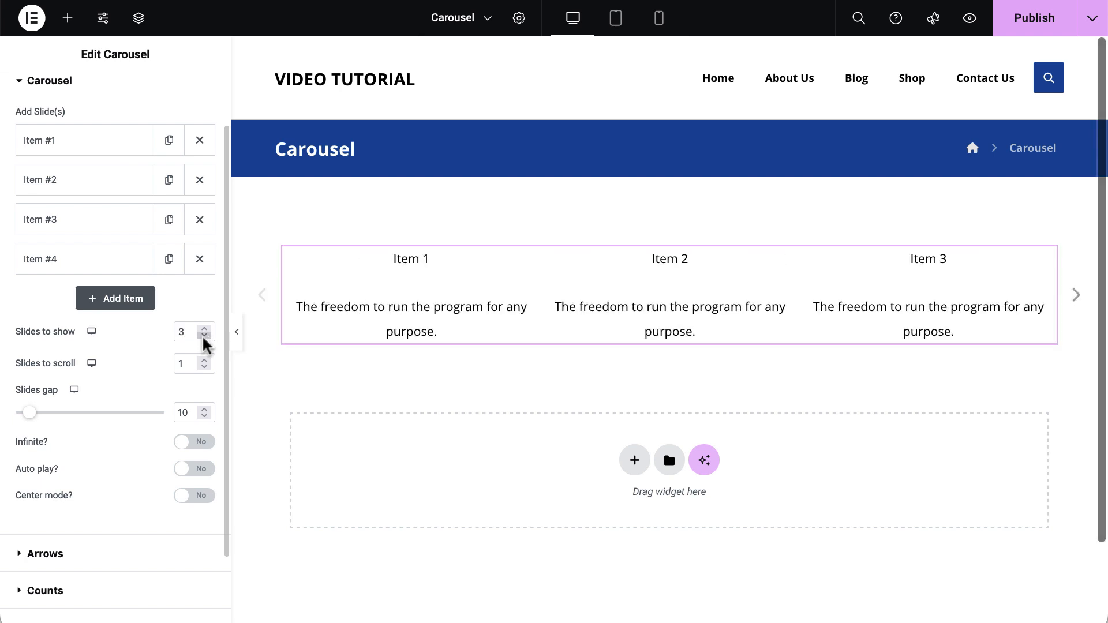
{"action": "left_click", "coordinate": [202, 334]}
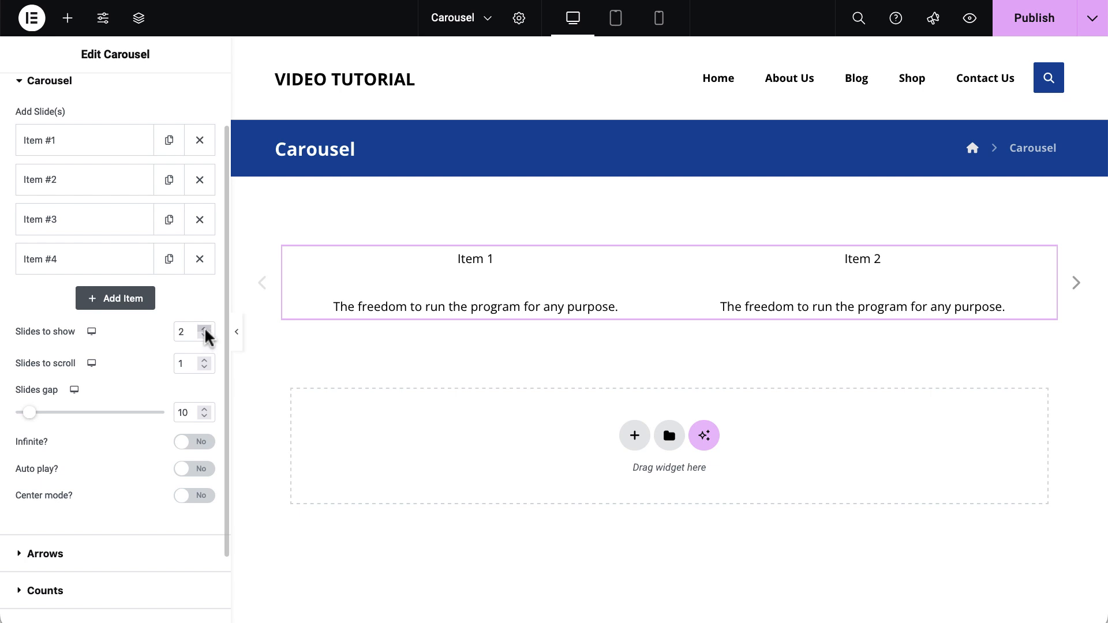
{"action": "left_click", "coordinate": [203, 329]}
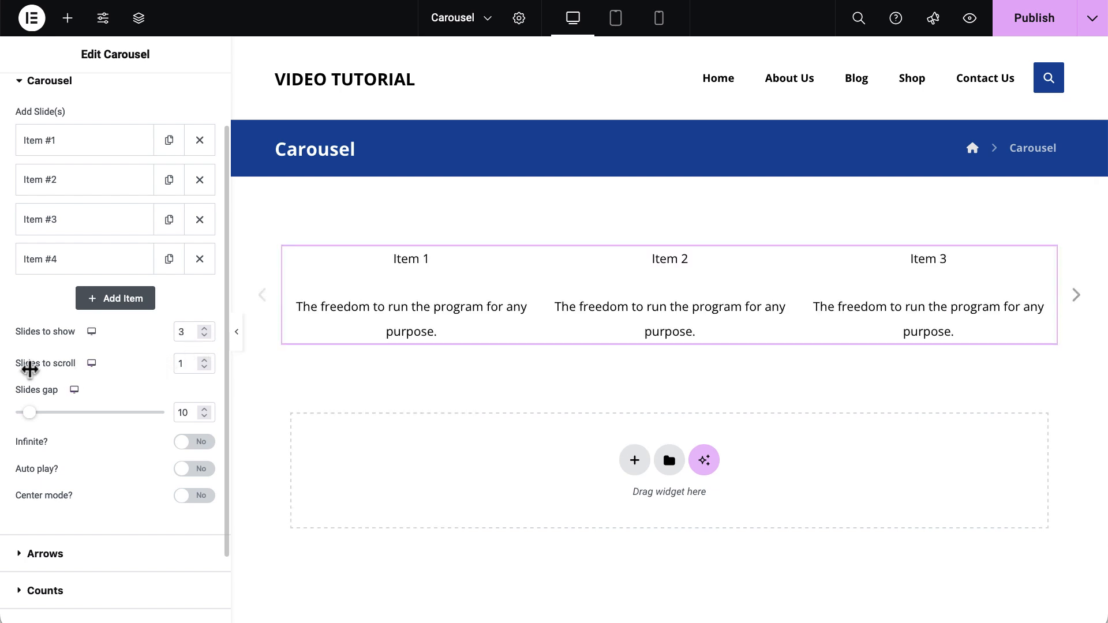
Make the carousel scroll 2 slides at a time and set the slides gap to 15
{"action": "left_click", "coordinate": [204, 359]}
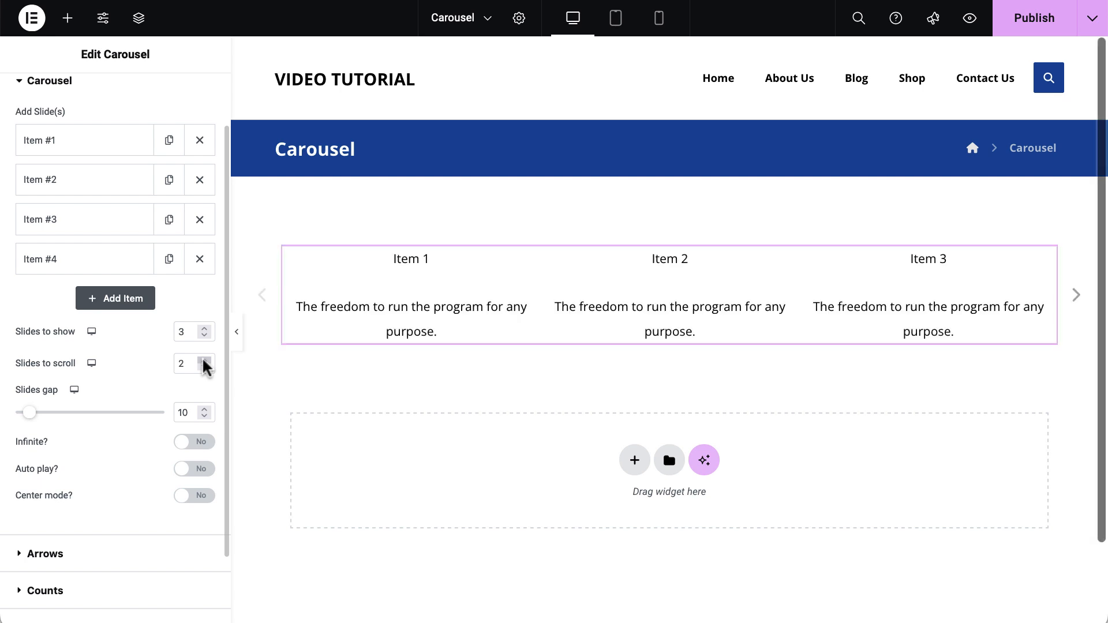
{"action": "left_click", "coordinate": [1077, 296]}
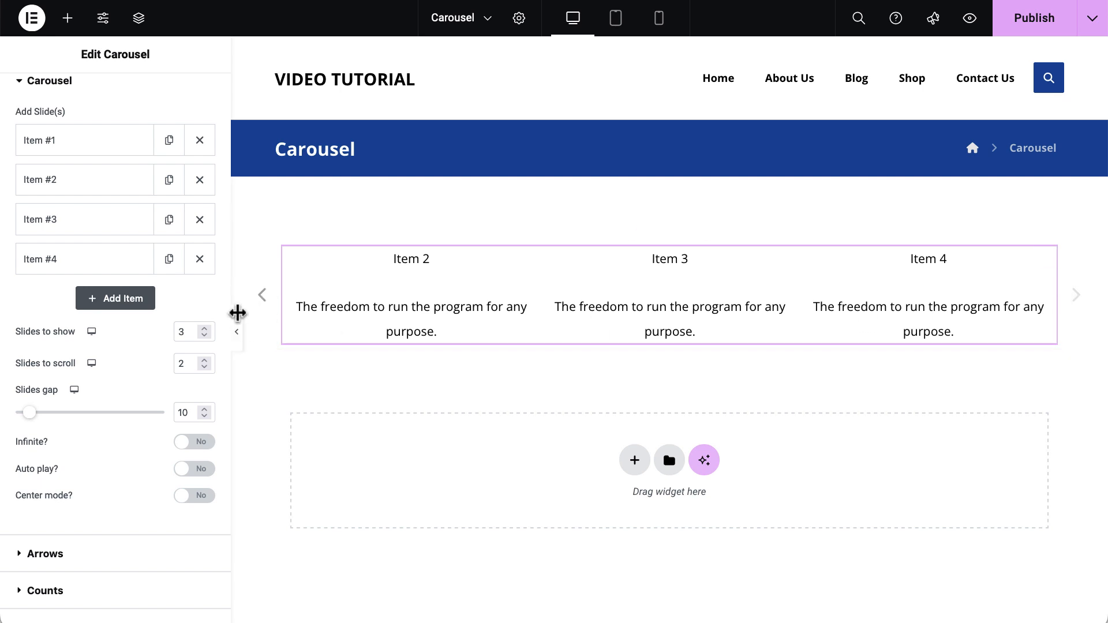
{"action": "mouse_move", "coordinate": [29, 412]}
{"action": "left_mouse_down"}
{"action": "mouse_move", "coordinate": [64, 412]}
{"action": "mouse_move", "coordinate": [41, 413]}
{"action": "left_mouse_up"}
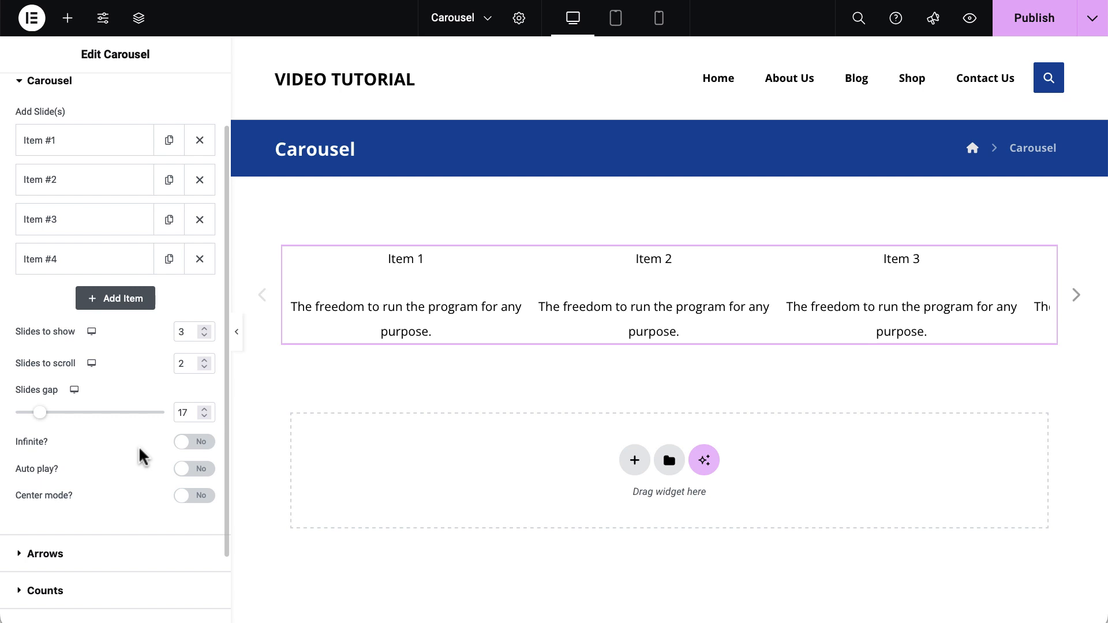
{"action": "scroll", "coordinate": [140, 453], "scroll_direction": "down", "scroll_amount": 2}
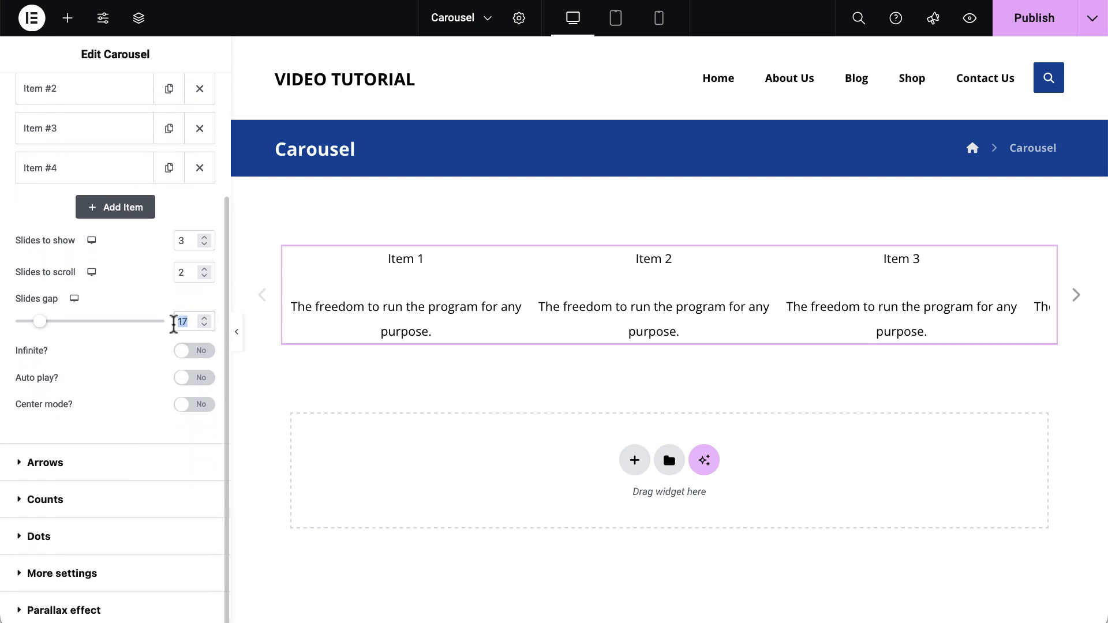
{"action": "type", "text": "15"}
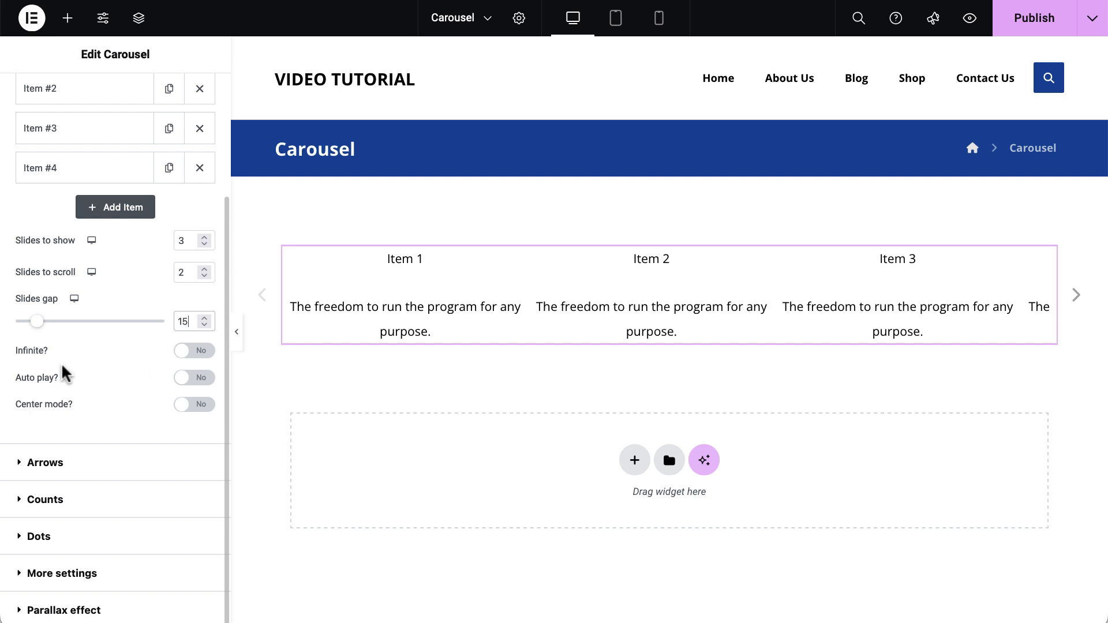
Enable infinite looping and auto play for the carousel, with an autoplay delay of 1000 ms
{"action": "left_click", "coordinate": [207, 356]}
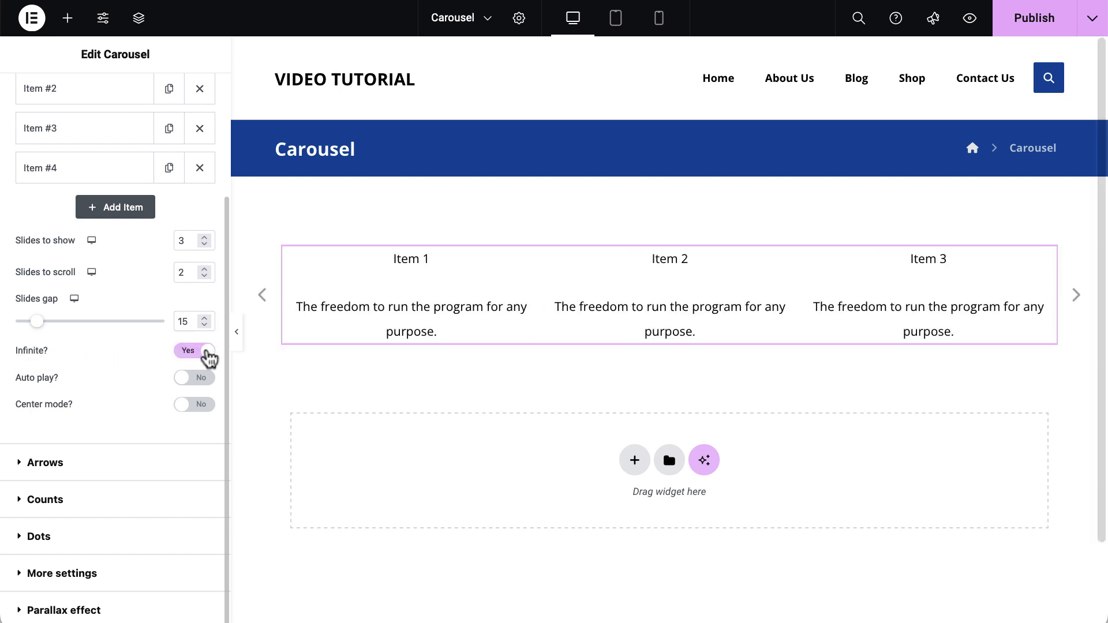
{"action": "left_click", "coordinate": [200, 381]}
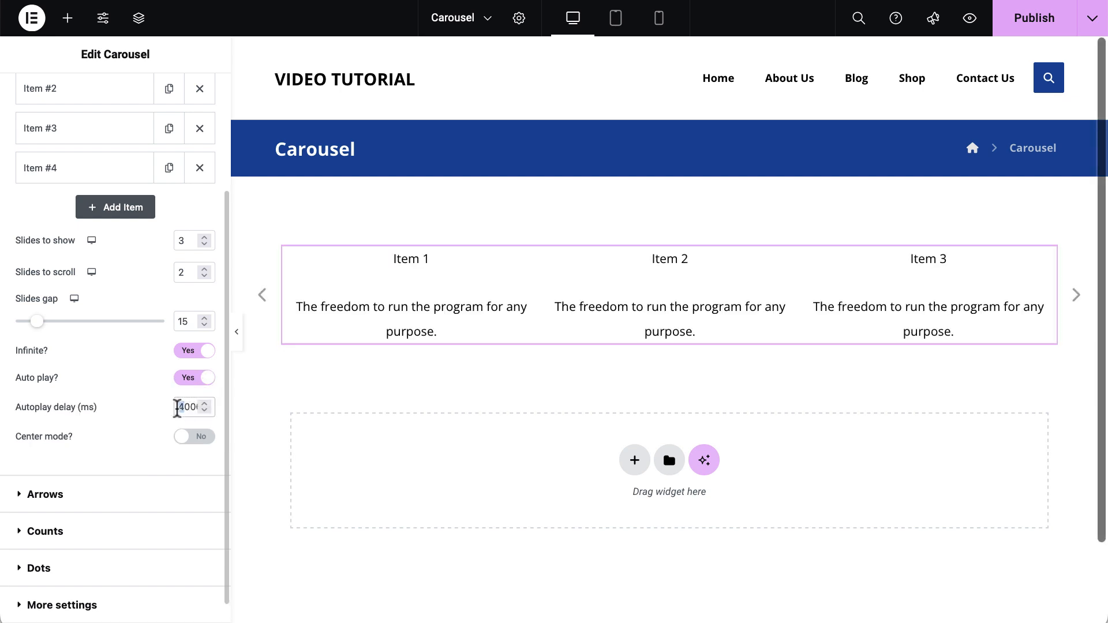
{"action": "type", "text": "1"}
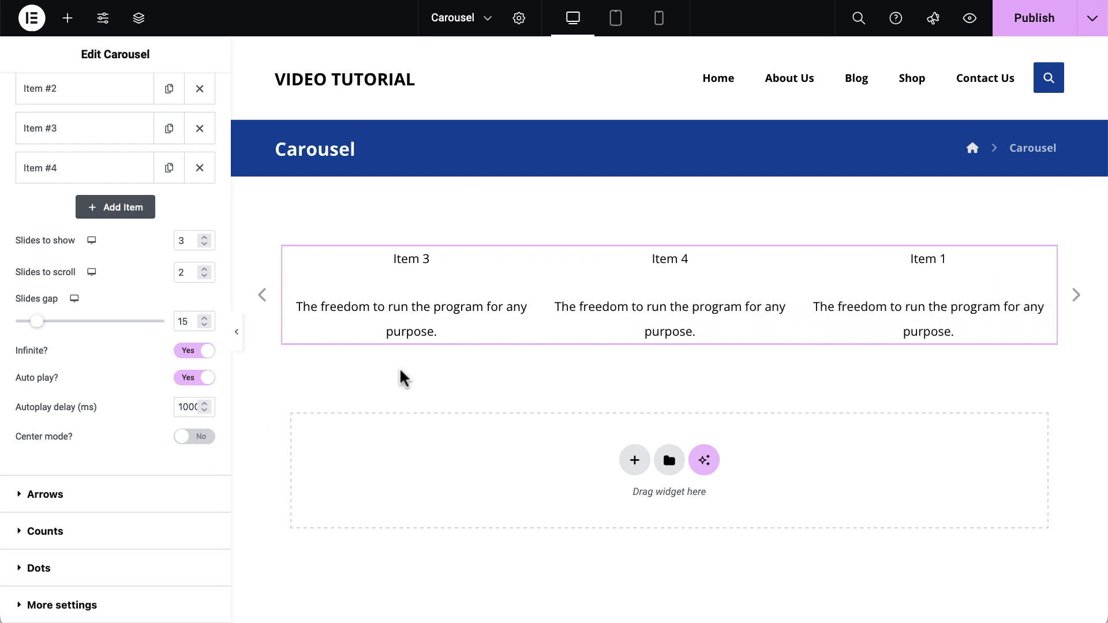
Enable the carousel's center mode and set the center padding to 20
{"action": "left_click", "coordinate": [206, 440]}
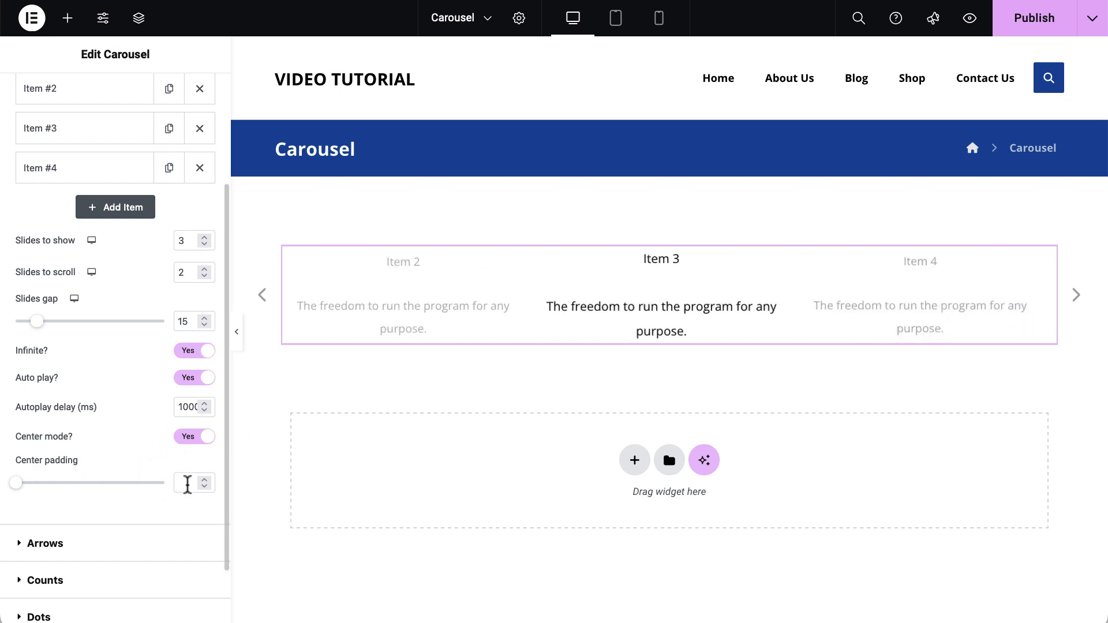
{"action": "type", "text": "20"}
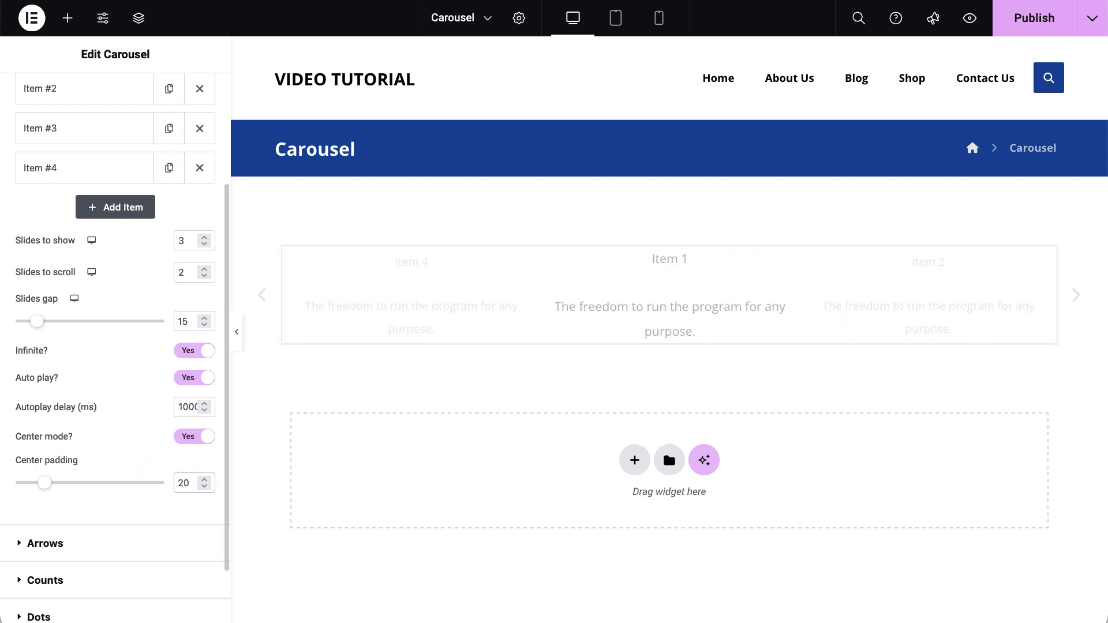
Try a center padding of 50 for the carousel, then clear the center padding value
{"action": "scroll", "coordinate": [171, 499], "scroll_direction": "down", "scroll_amount": 1}
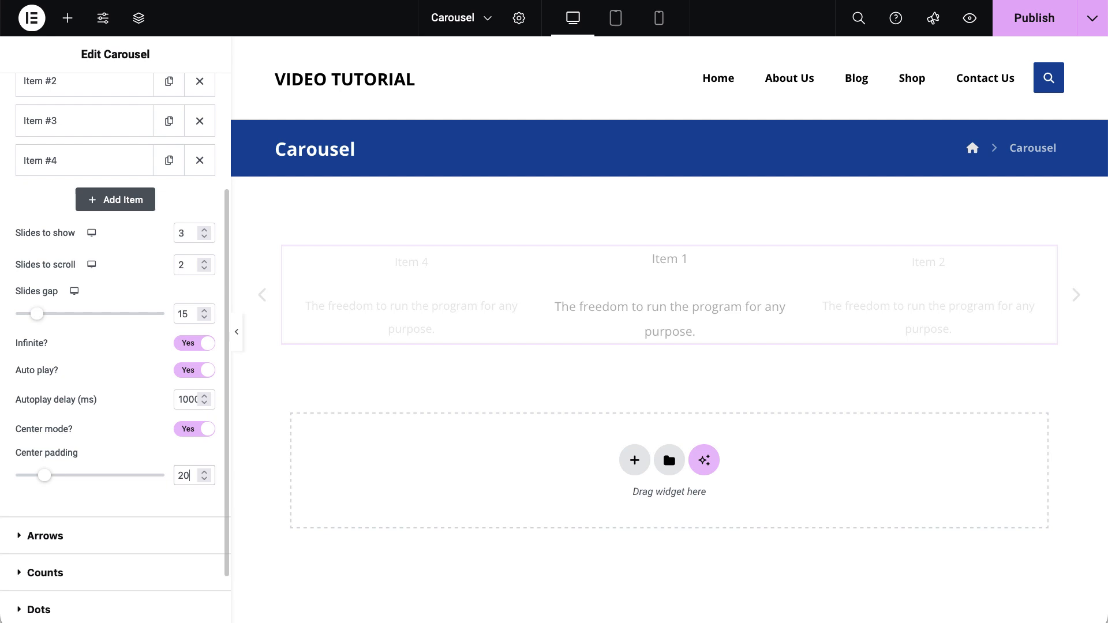
{"action": "double_click", "coordinate": [182, 476]}
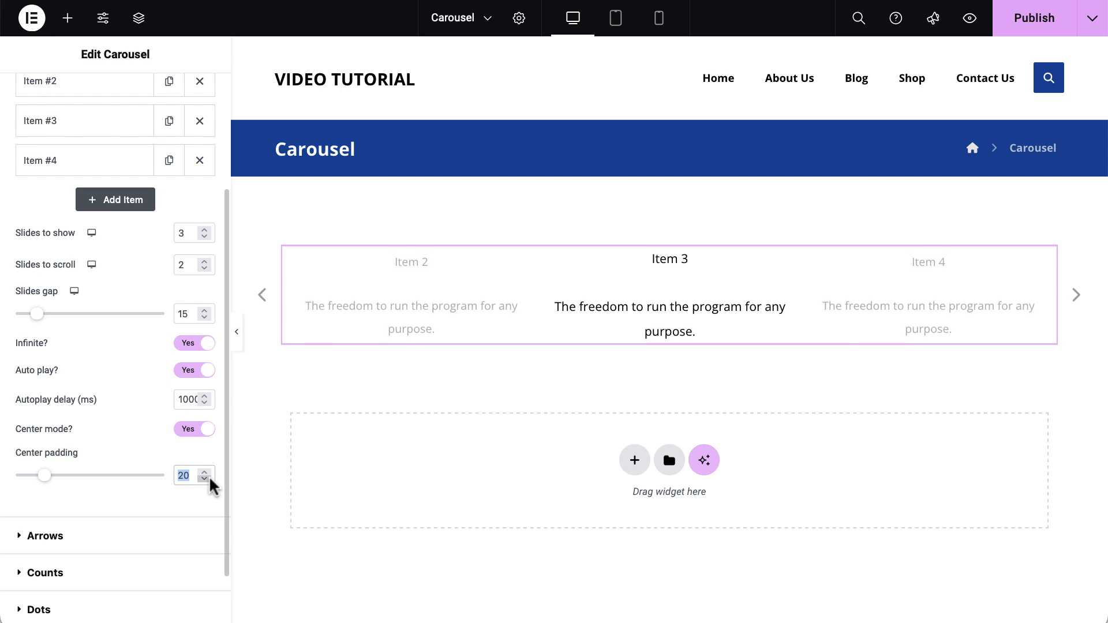
{"action": "type", "text": "50"}
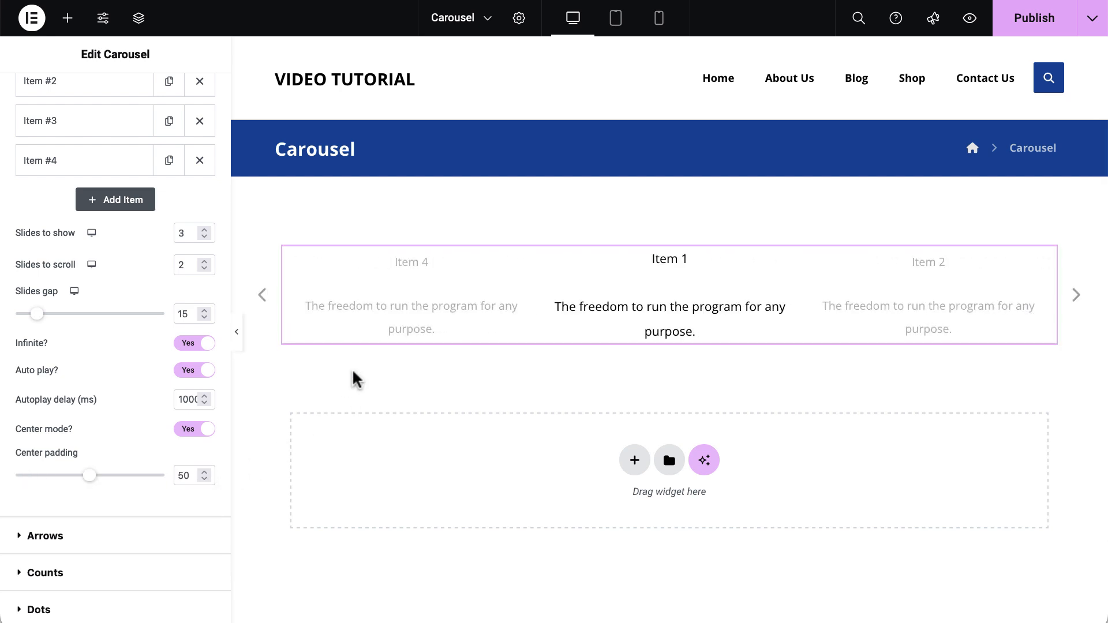
{"action": "double_click", "coordinate": [180, 475]}
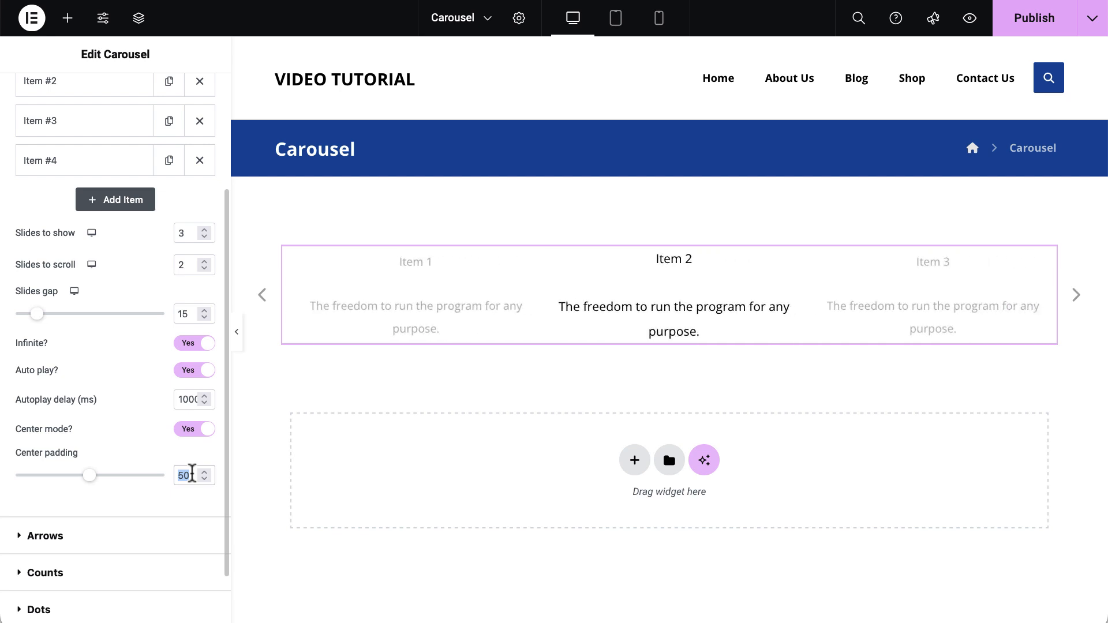
{"action": "key", "text": "BackSpace"}
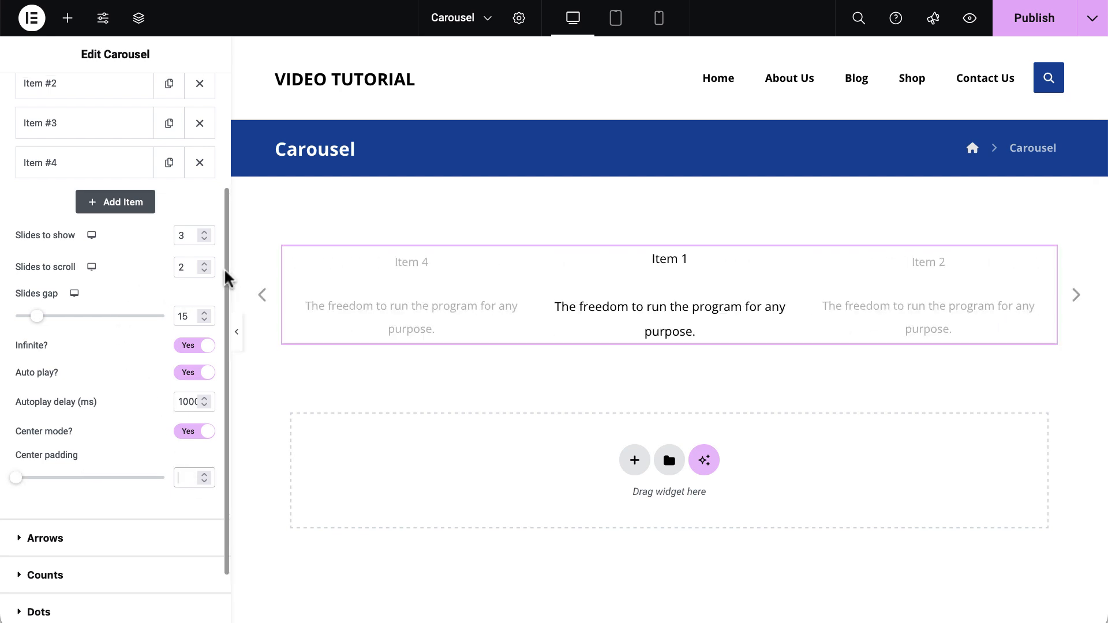
Try background colors #3f51b5 and #0045a0 in the carousel's Container style, then clear the color and close the style settings
{"action": "left_click_drag", "start_coordinate": [224, 268], "coordinate": [228, 119]}
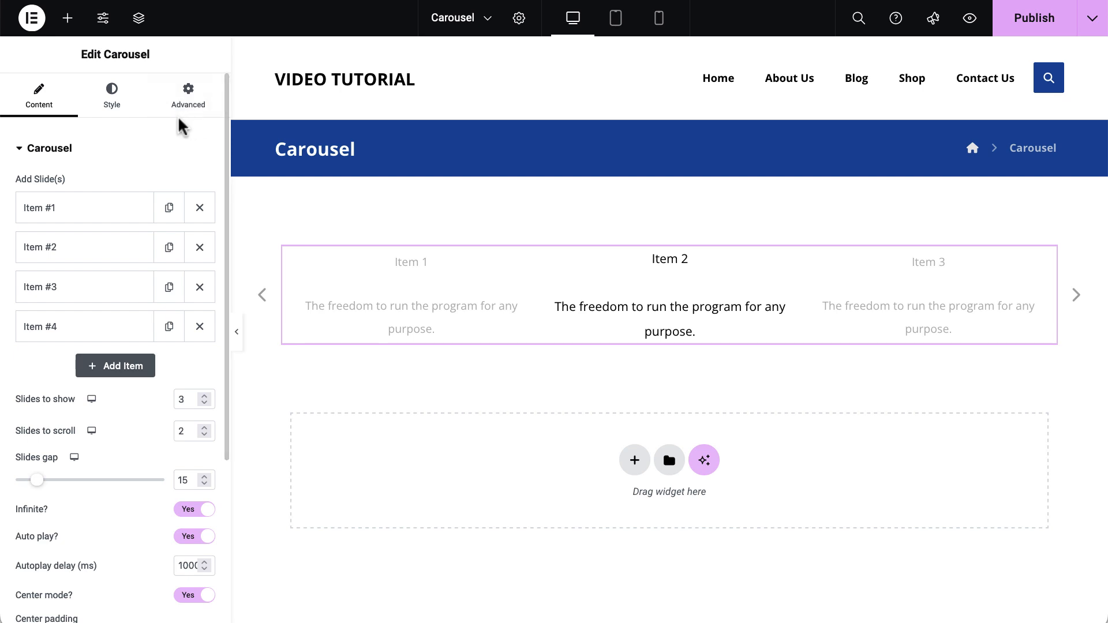
{"action": "left_click", "coordinate": [108, 104]}
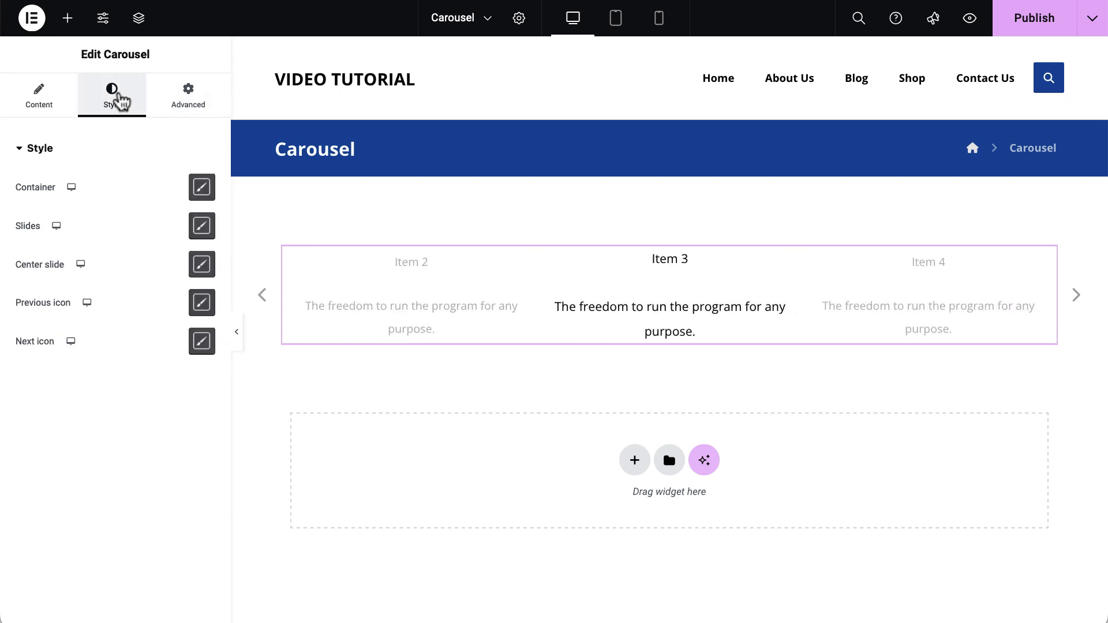
{"action": "left_click", "coordinate": [201, 202]}
{"action": "left_click_drag", "start_coordinate": [539, 105], "coordinate": [167, 100]}
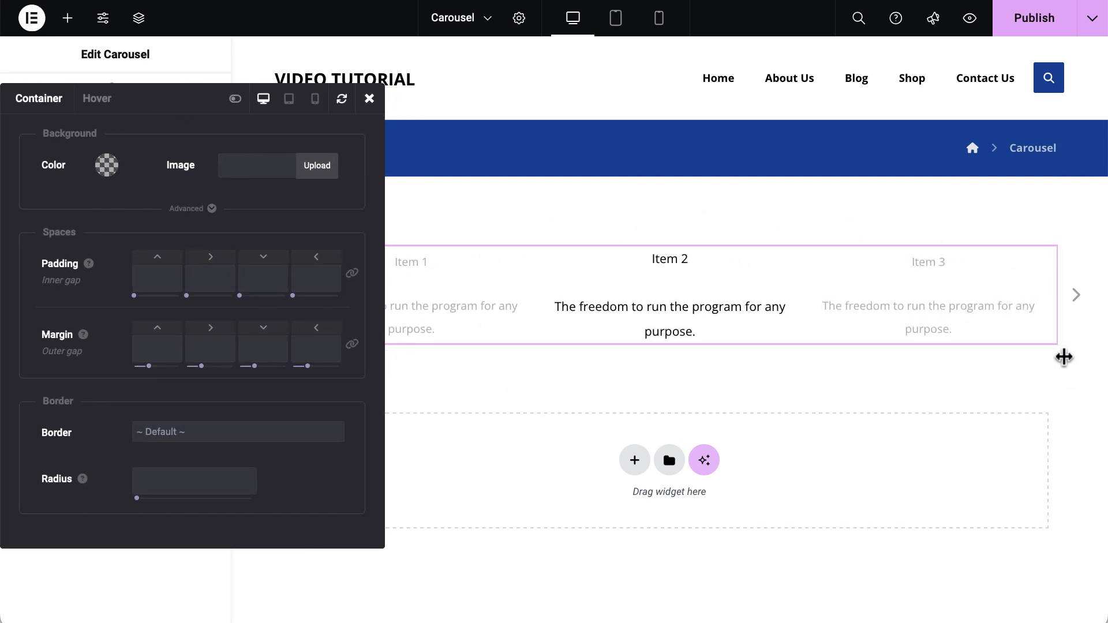
{"action": "left_click", "coordinate": [106, 165]}
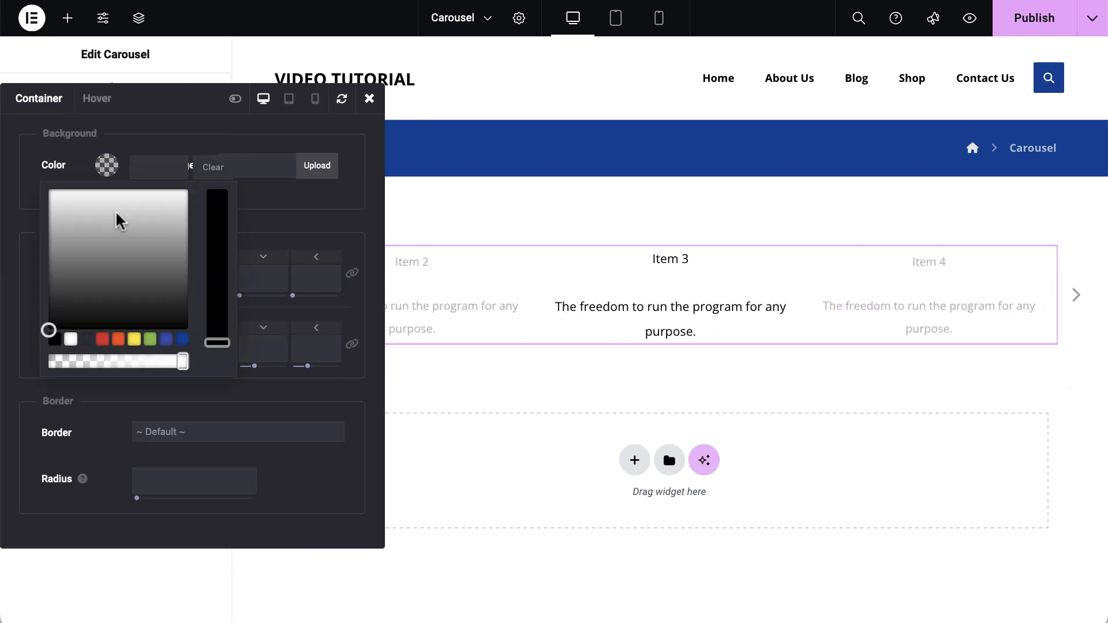
{"action": "left_click", "coordinate": [169, 343]}
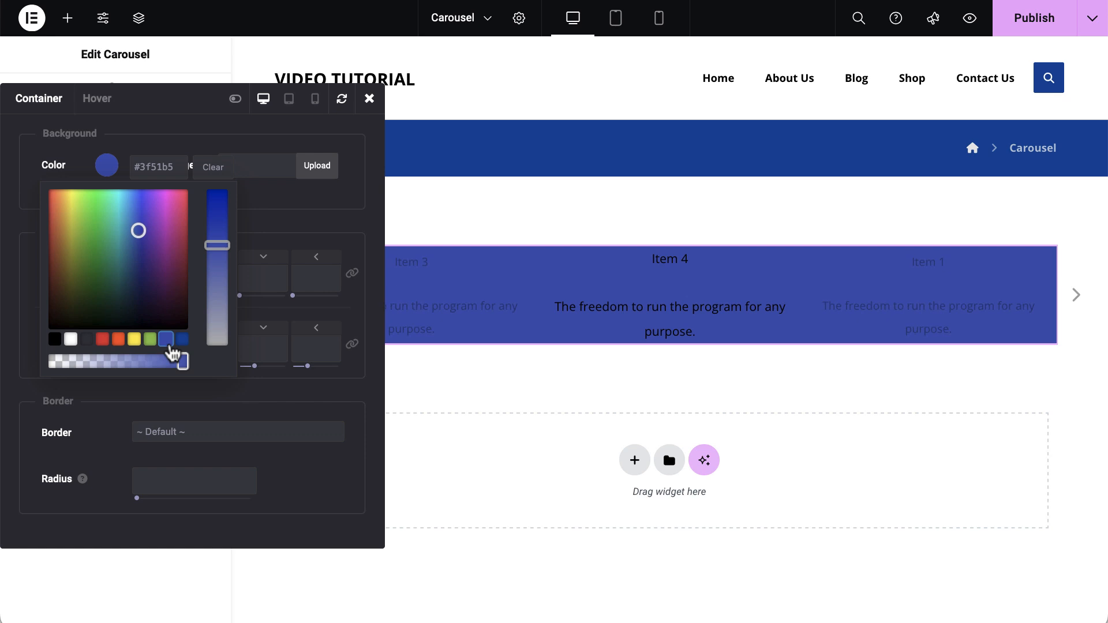
{"action": "left_click", "coordinate": [182, 340]}
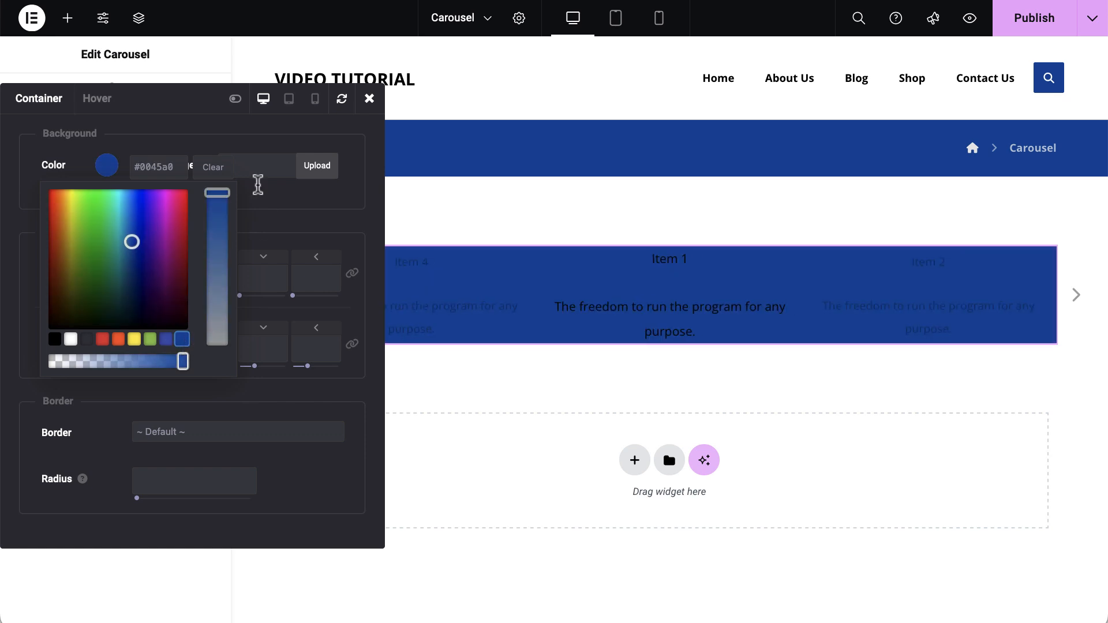
{"action": "left_click", "coordinate": [213, 168]}
{"action": "left_click", "coordinate": [368, 98]}
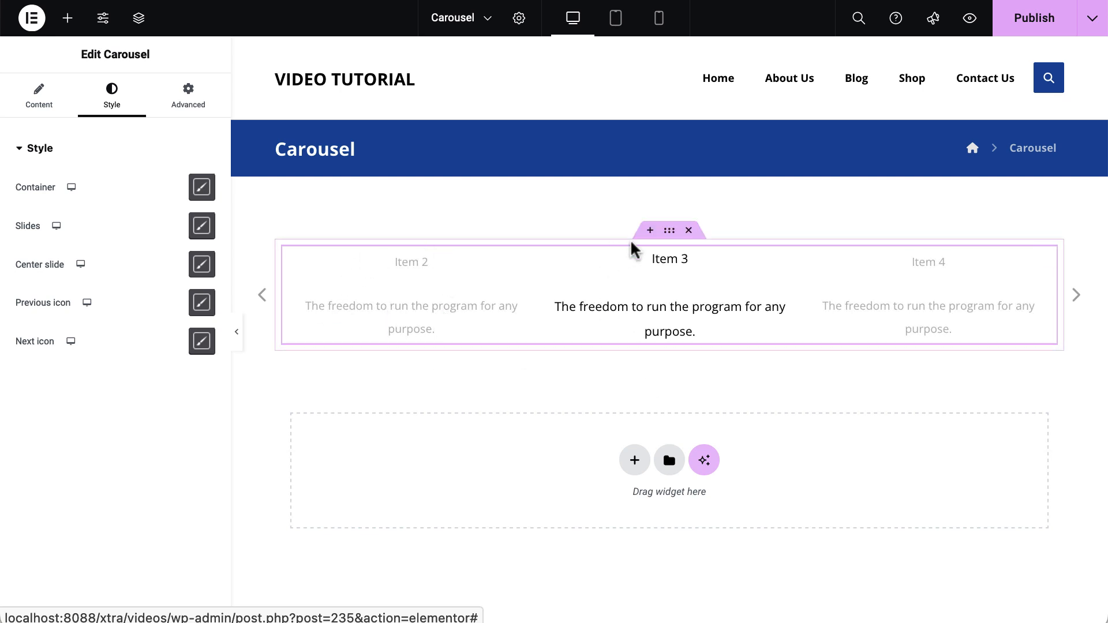
Set the background color in the carousel's Slides style to white (#ffffff)
{"action": "left_click", "coordinate": [202, 228]}
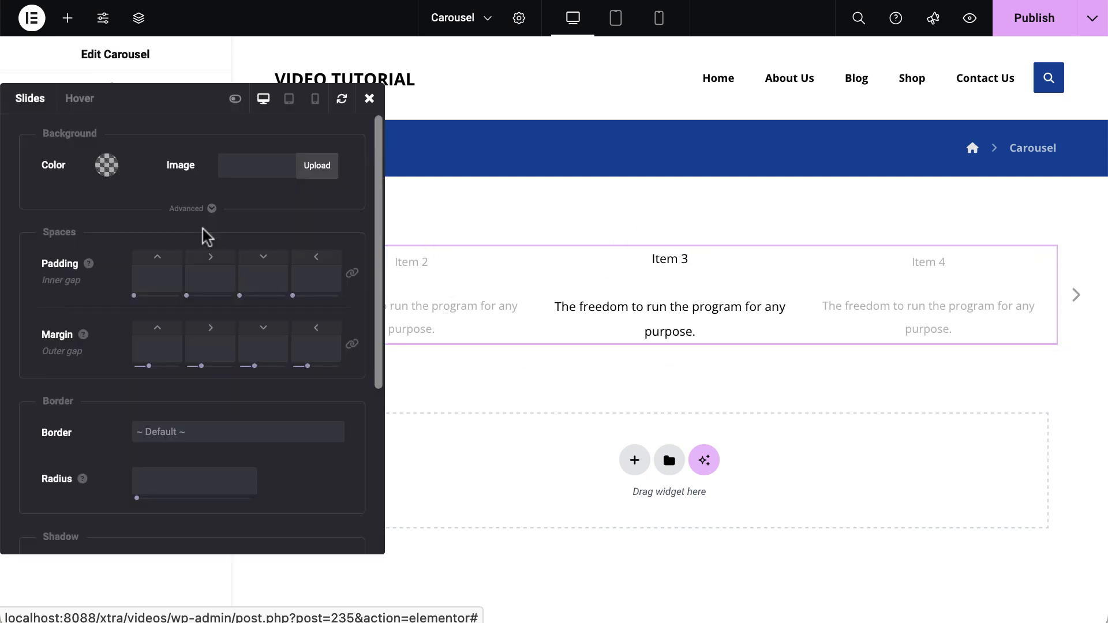
{"action": "left_click", "coordinate": [107, 167]}
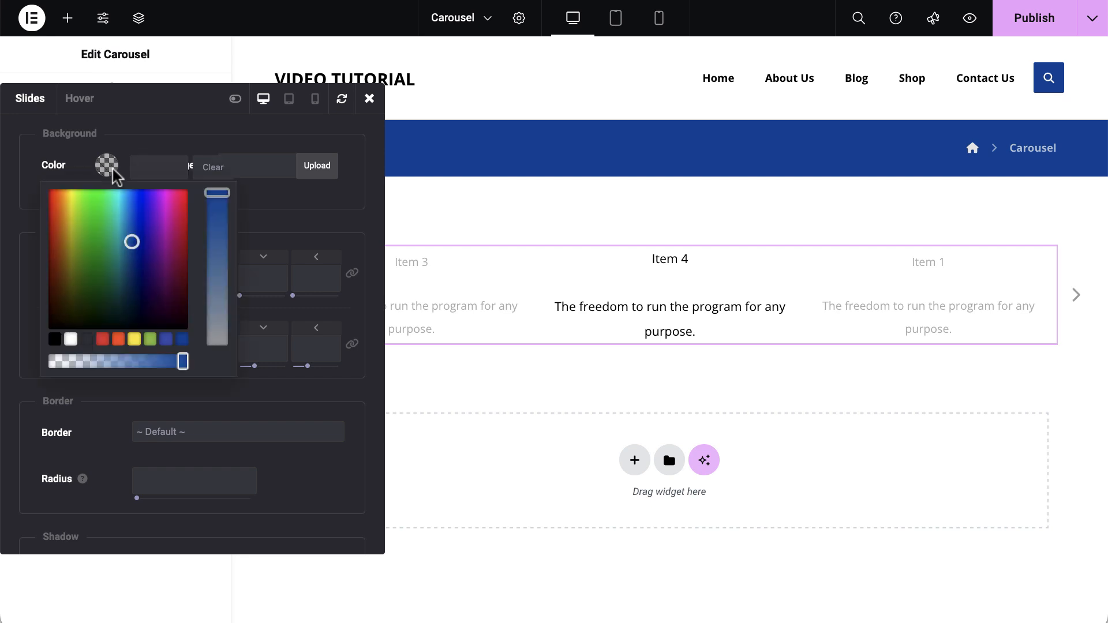
{"action": "left_click", "coordinate": [70, 340]}
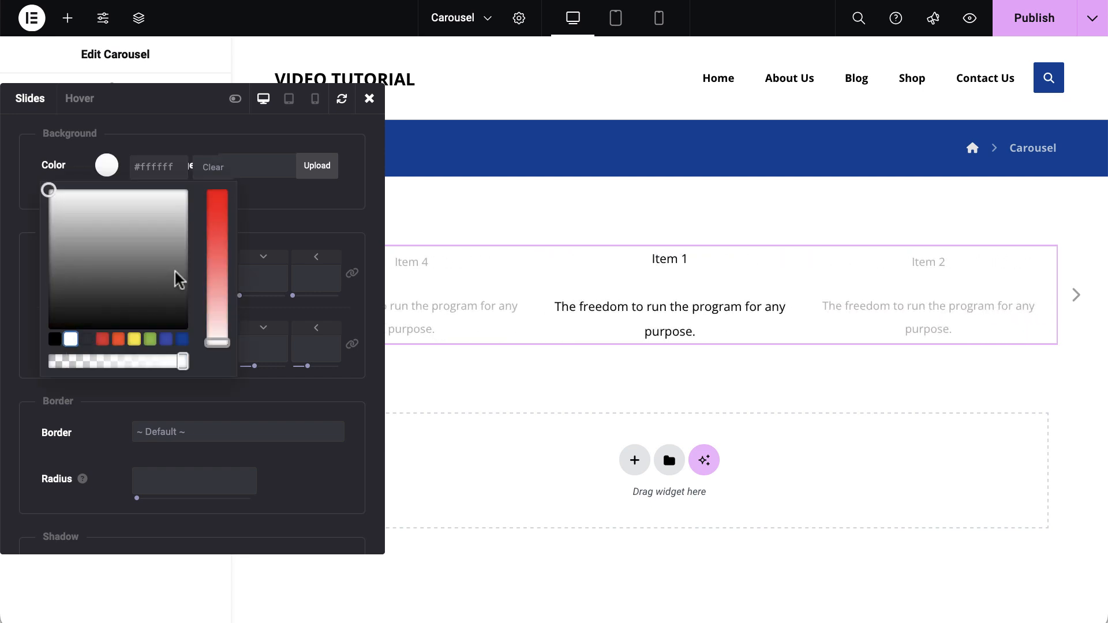
{"action": "left_click", "coordinate": [283, 223]}
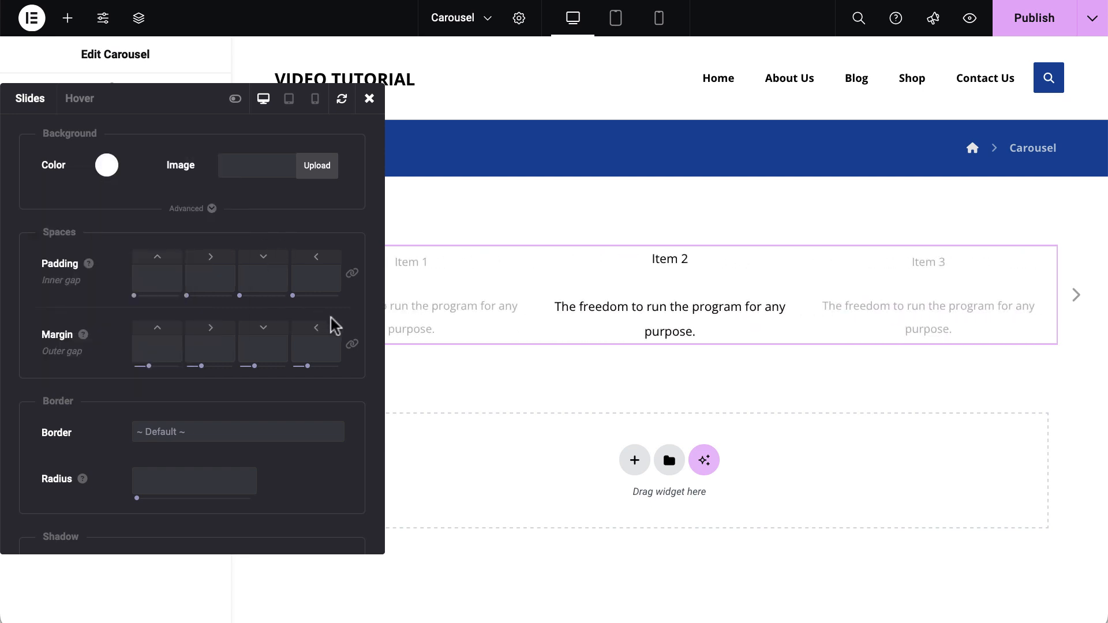
Give the slides a solid border with a linked width of 1 px on all four sides
{"action": "scroll", "coordinate": [366, 319], "scroll_direction": "down", "scroll_amount": 5}
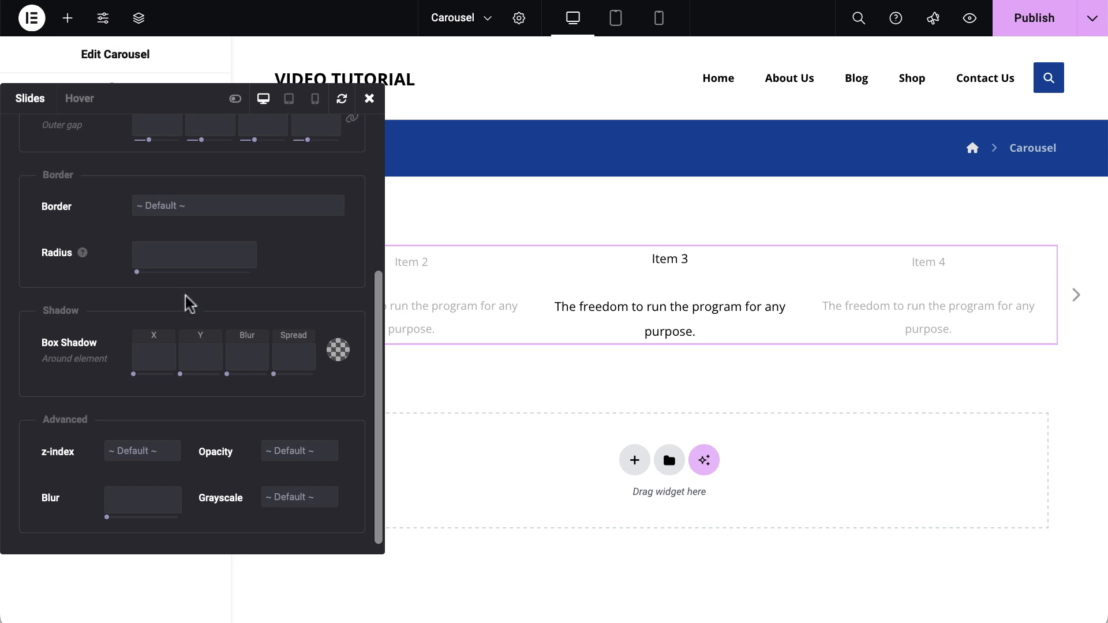
{"action": "left_click", "coordinate": [192, 206]}
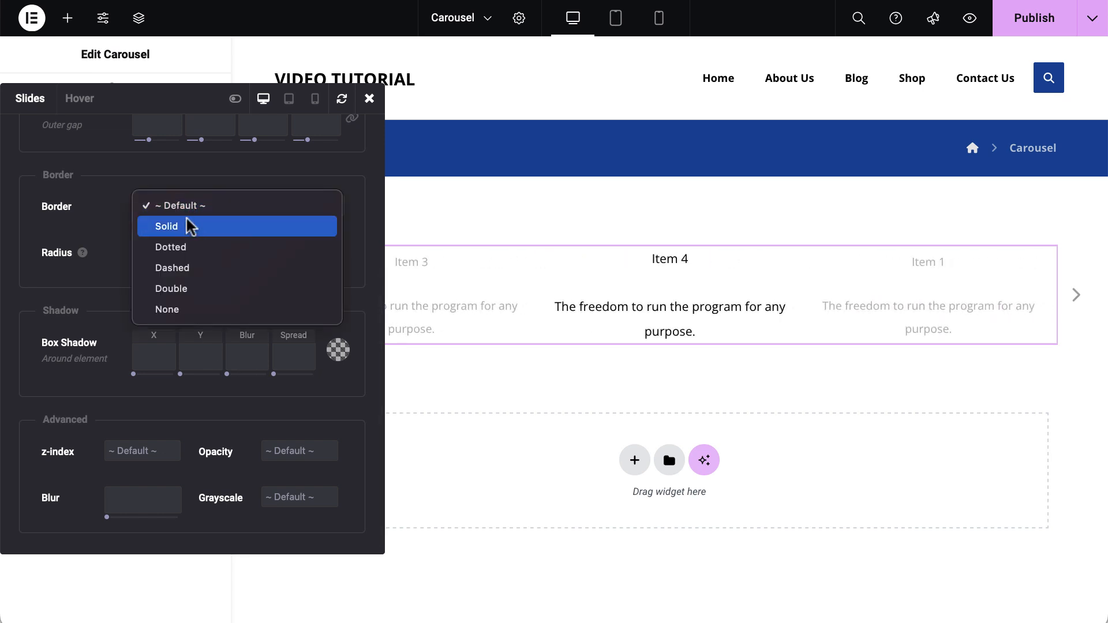
{"action": "left_click", "coordinate": [187, 219]}
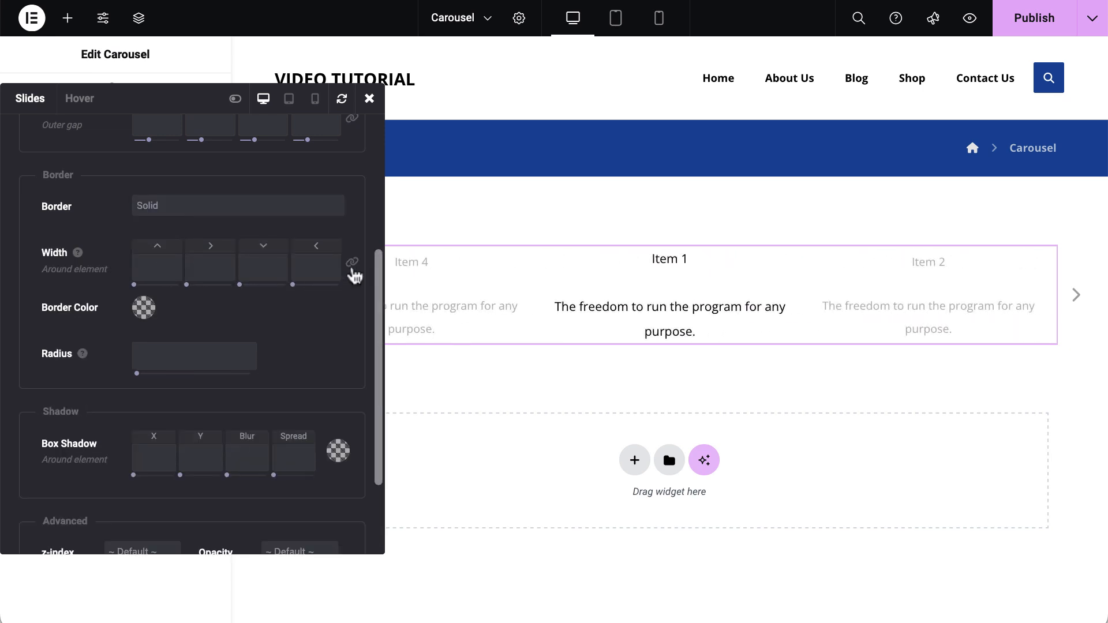
{"action": "left_click", "coordinate": [165, 270]}
{"action": "type", "text": "1"}
{"action": "left_click", "coordinate": [222, 317]}
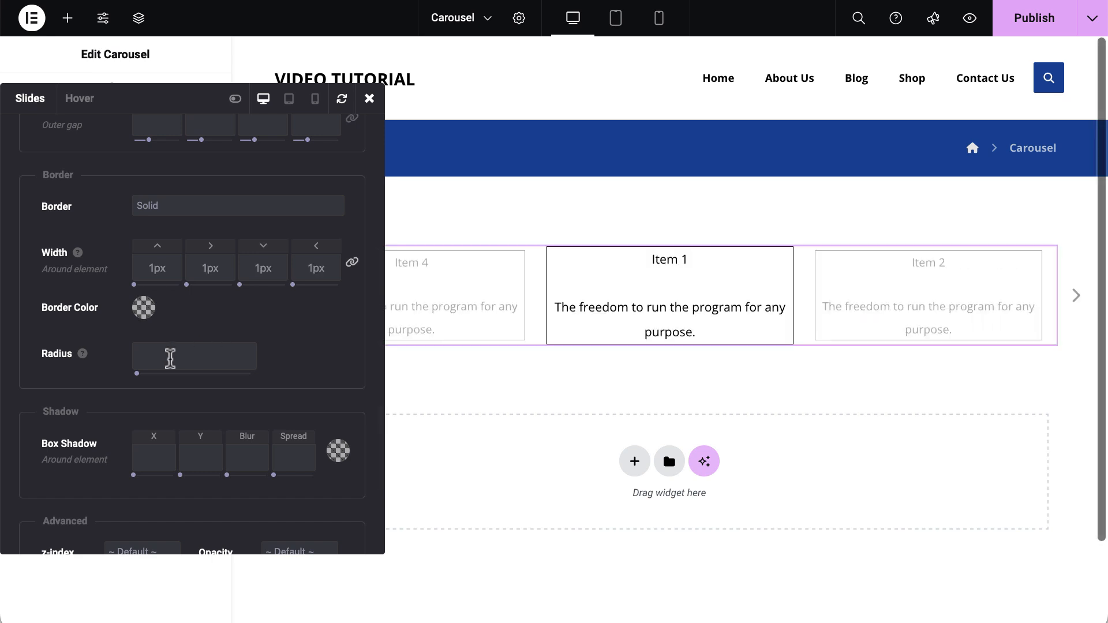
Set the slides' border radius to 15 px and the border color to light grey #c1c1c1
{"action": "type", "text": "15"}
{"action": "left_click", "coordinate": [300, 340]}
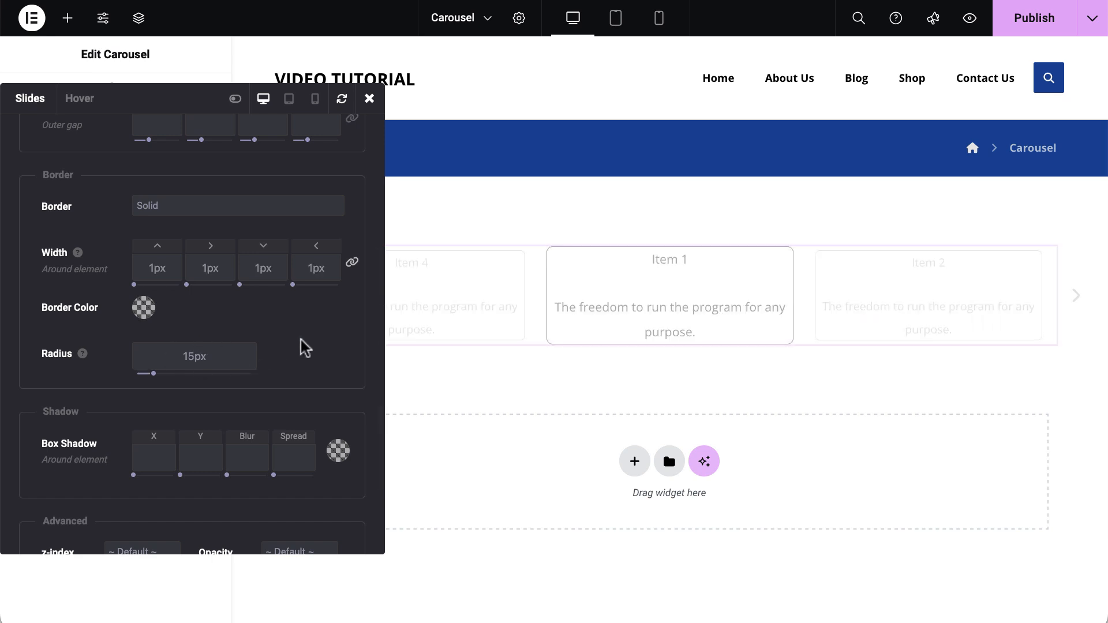
{"action": "left_click", "coordinate": [144, 307]}
{"action": "left_click_drag", "start_coordinate": [131, 376], "coordinate": [69, 359]}
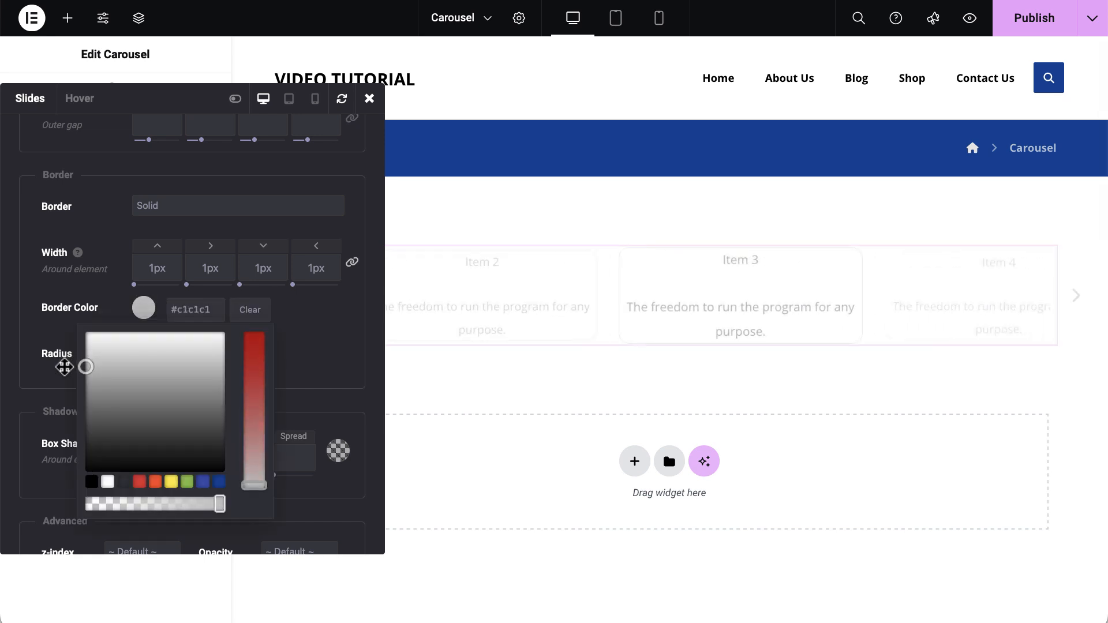
{"action": "left_click", "coordinate": [68, 371]}
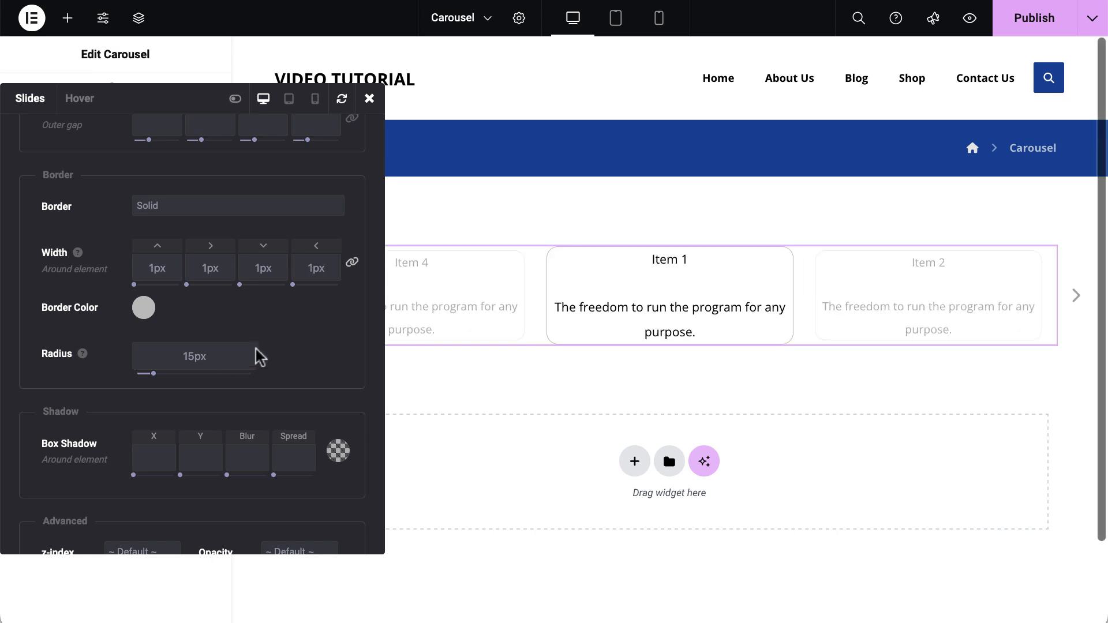
Add a box shadow to the slides with X 0 px, Y 0 px, blur 35 px, spread 0 px and color #eaeaea
{"action": "scroll", "coordinate": [277, 346], "scroll_direction": "down", "scroll_amount": 2}
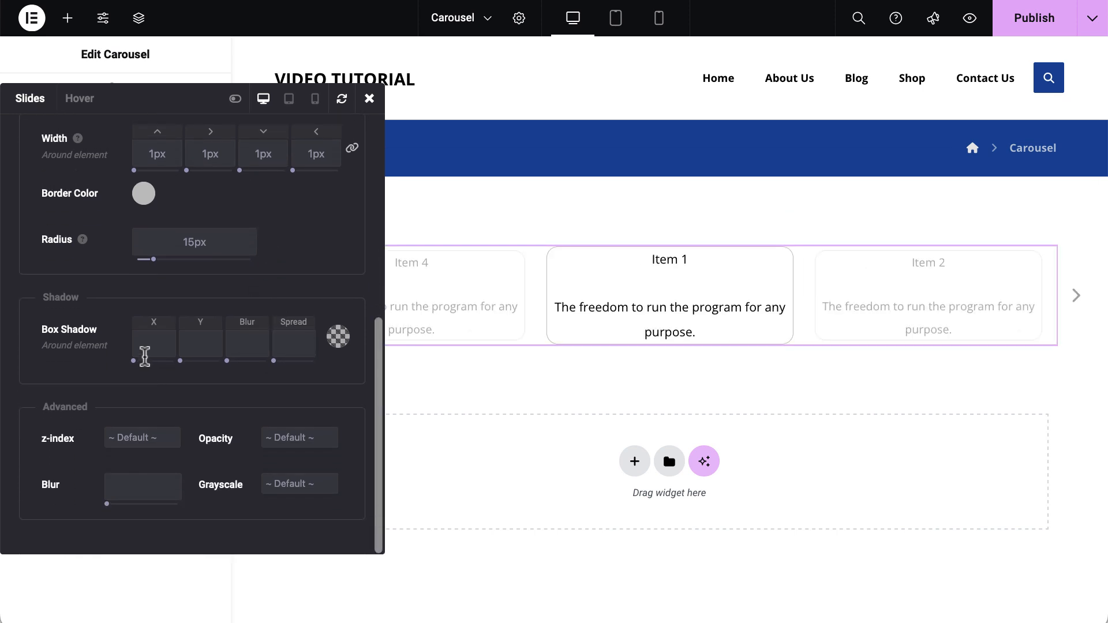
{"action": "left_click", "coordinate": [149, 347]}
{"action": "type", "text": "0"}
{"action": "left_click", "coordinate": [206, 353]}
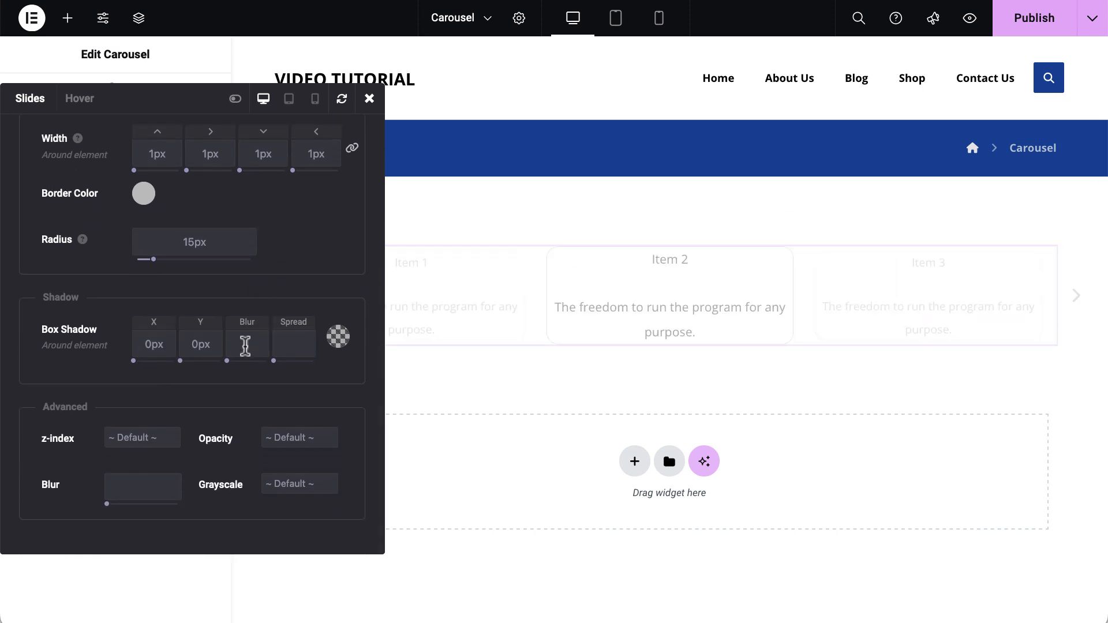
{"action": "left_click", "coordinate": [245, 346]}
{"action": "type", "text": "35"}
{"action": "left_click", "coordinate": [301, 343]}
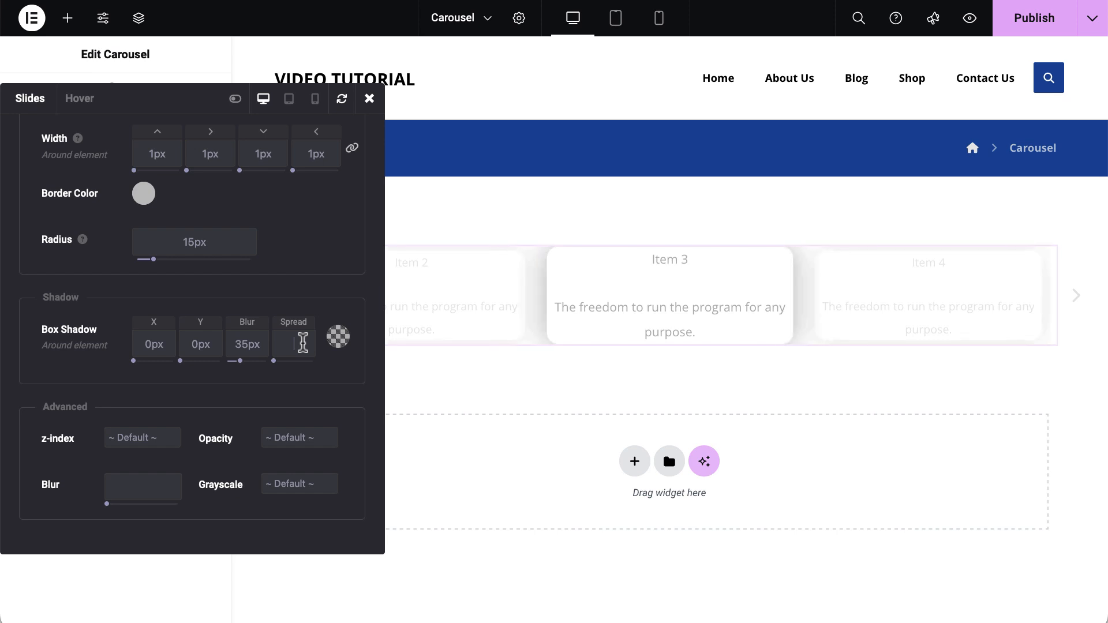
{"action": "left_click", "coordinate": [337, 337]}
{"action": "left_click_drag", "start_coordinate": [235, 408], "coordinate": [151, 369]}
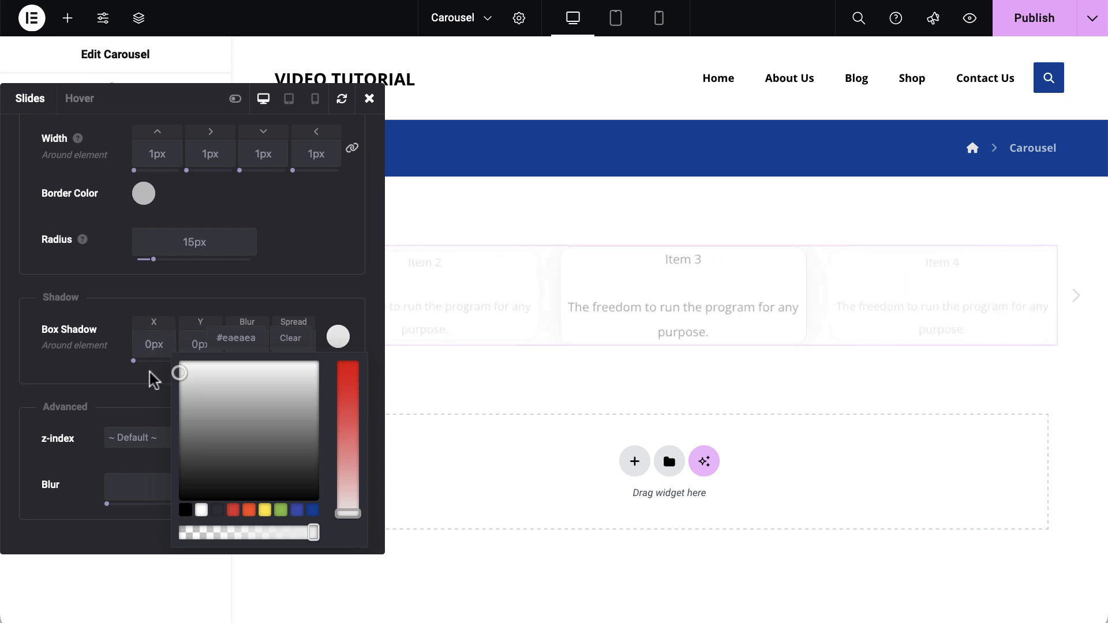
{"action": "left_click", "coordinate": [353, 226]}
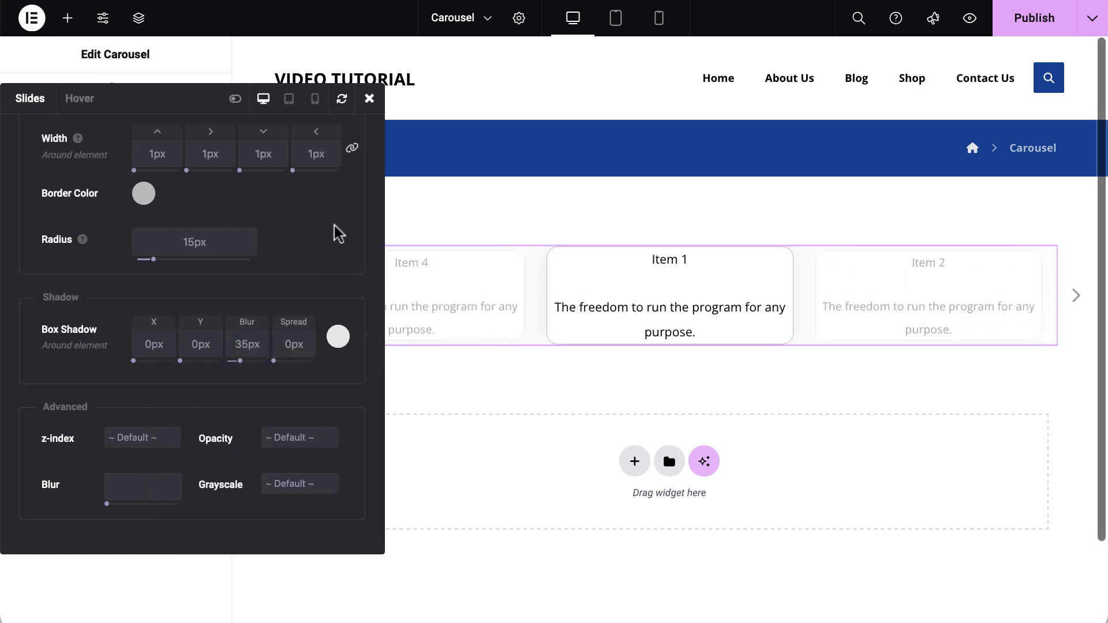
Set the slides' inner padding to 50 px on all four sides
{"action": "scroll", "coordinate": [324, 256], "scroll_direction": "up", "scroll_amount": 5}
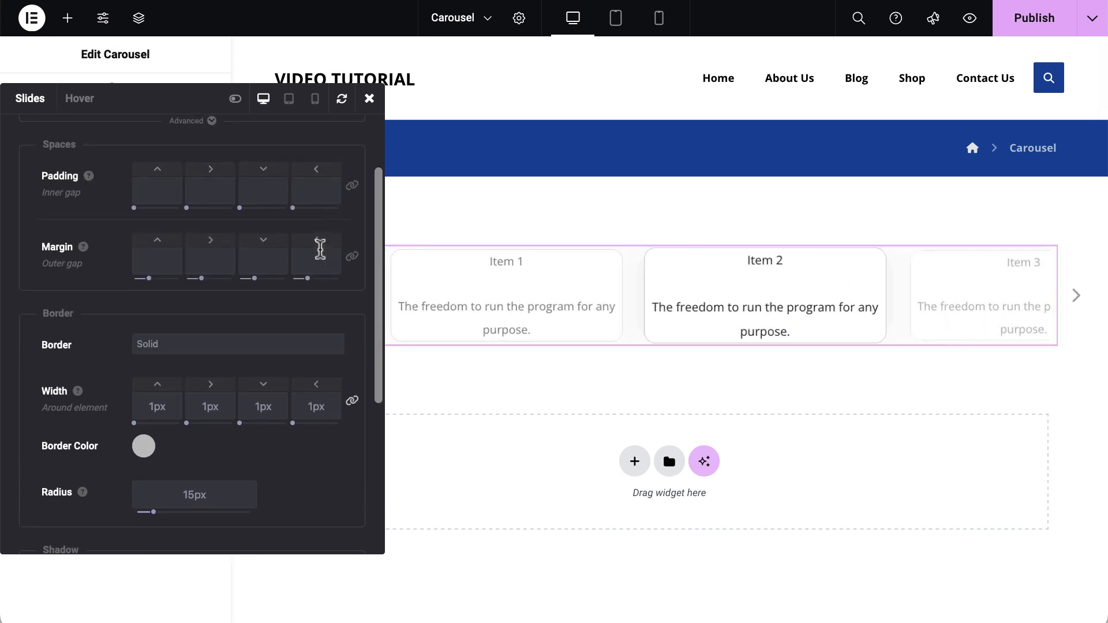
{"action": "left_click", "coordinate": [163, 193]}
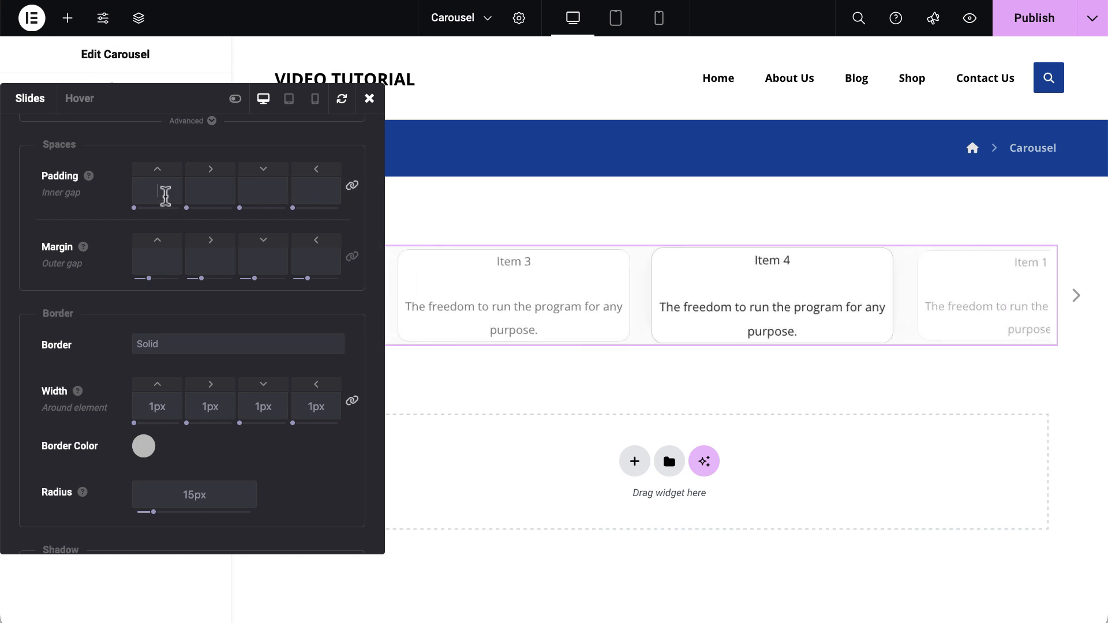
{"action": "type", "text": "50"}
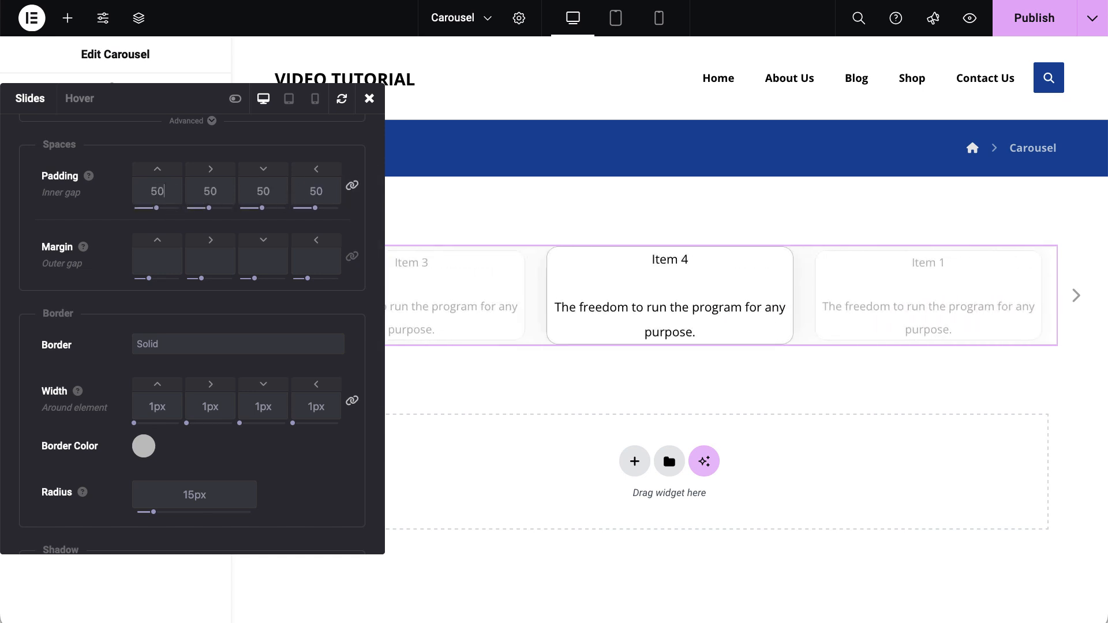
{"action": "left_click", "coordinate": [204, 223]}
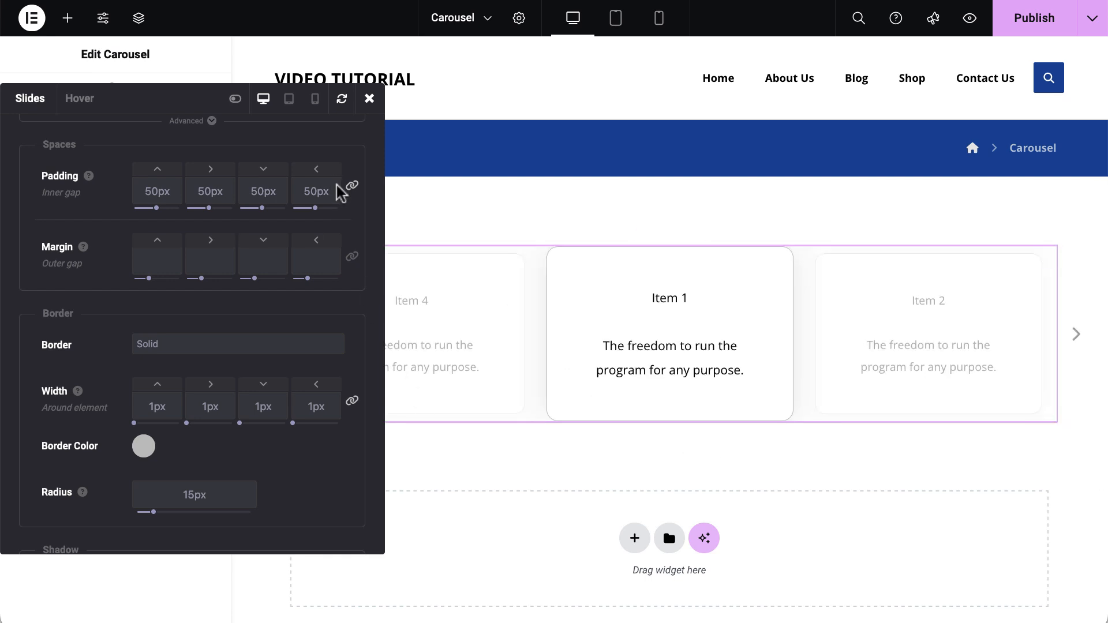
Unlink the slides' padding values and set the top and bottom padding to 20 px
{"action": "left_click", "coordinate": [352, 183]}
{"action": "double_click", "coordinate": [261, 193]}
{"action": "type", "text": "20"}
{"action": "double_click", "coordinate": [154, 192]}
{"action": "type", "text": "20"}
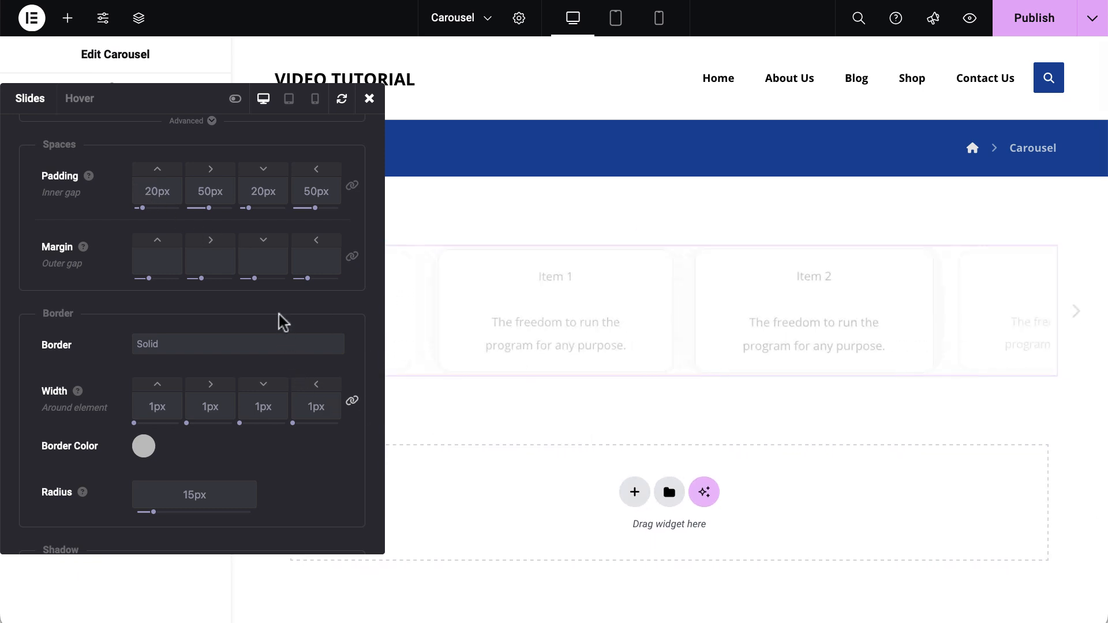
Lighten the slides' border color to #ededed and close the slides' style settings
{"action": "scroll", "coordinate": [240, 341], "scroll_direction": "down", "scroll_amount": 4}
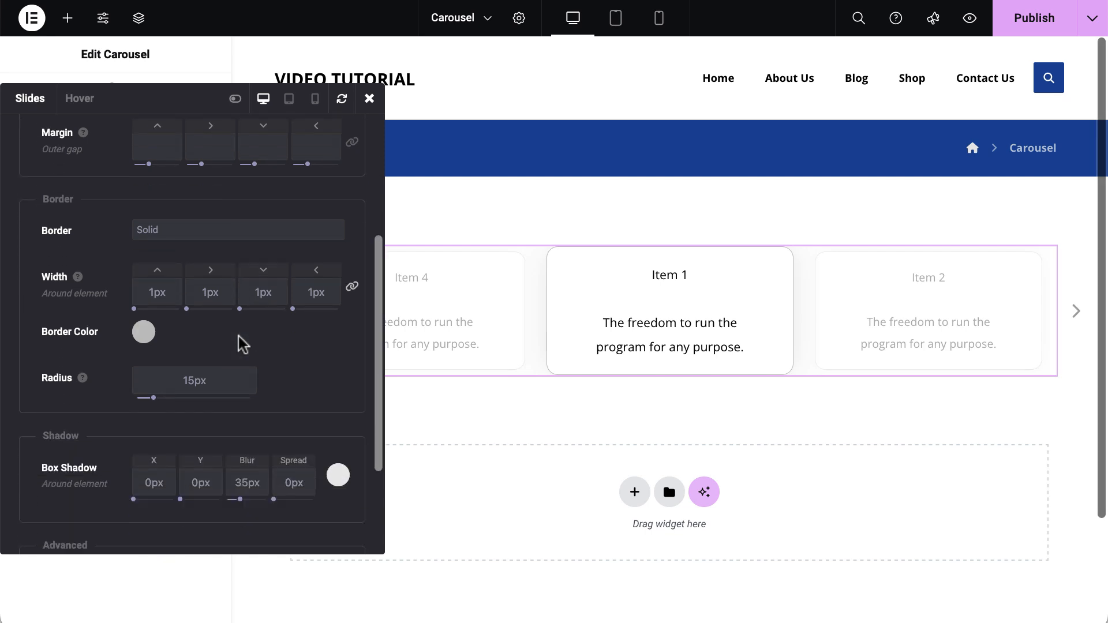
{"action": "left_click", "coordinate": [141, 224]}
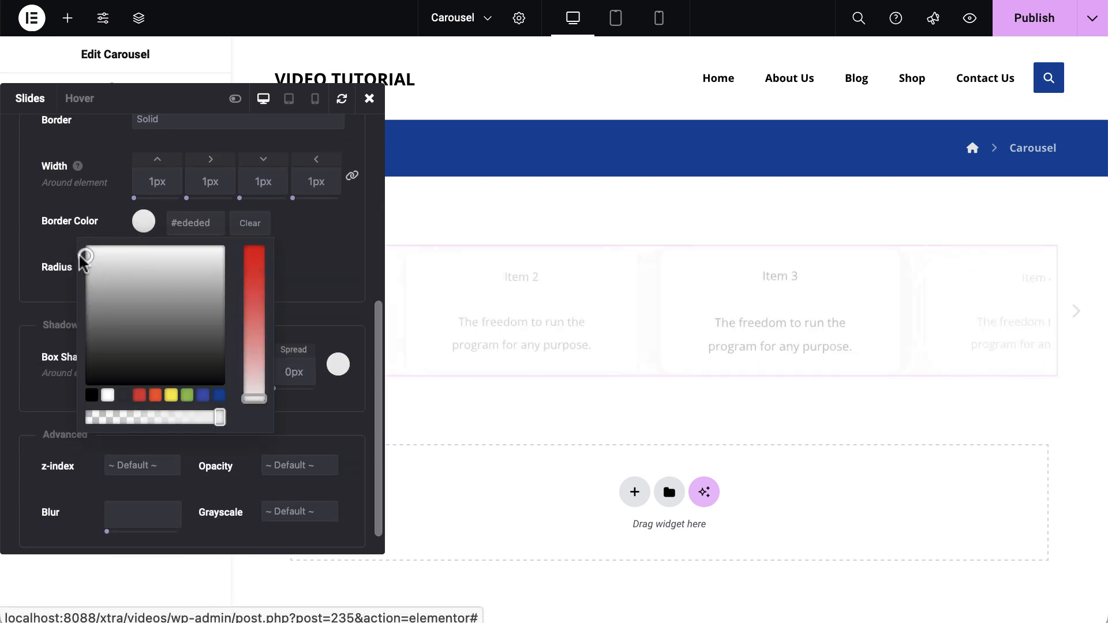
{"action": "left_click", "coordinate": [319, 247]}
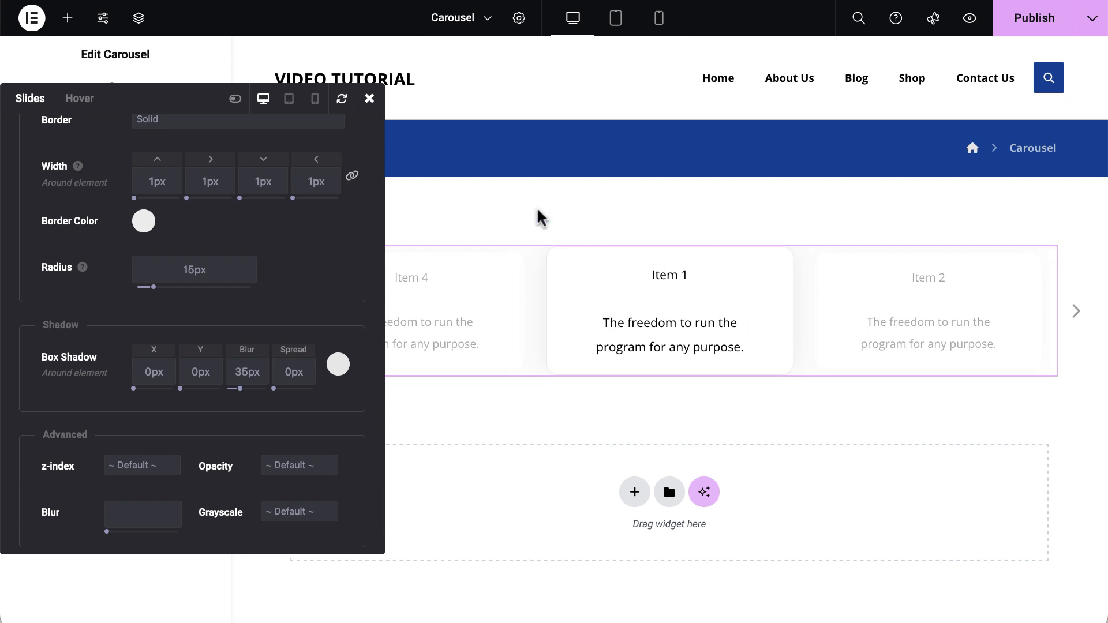
{"action": "left_click", "coordinate": [369, 99]}
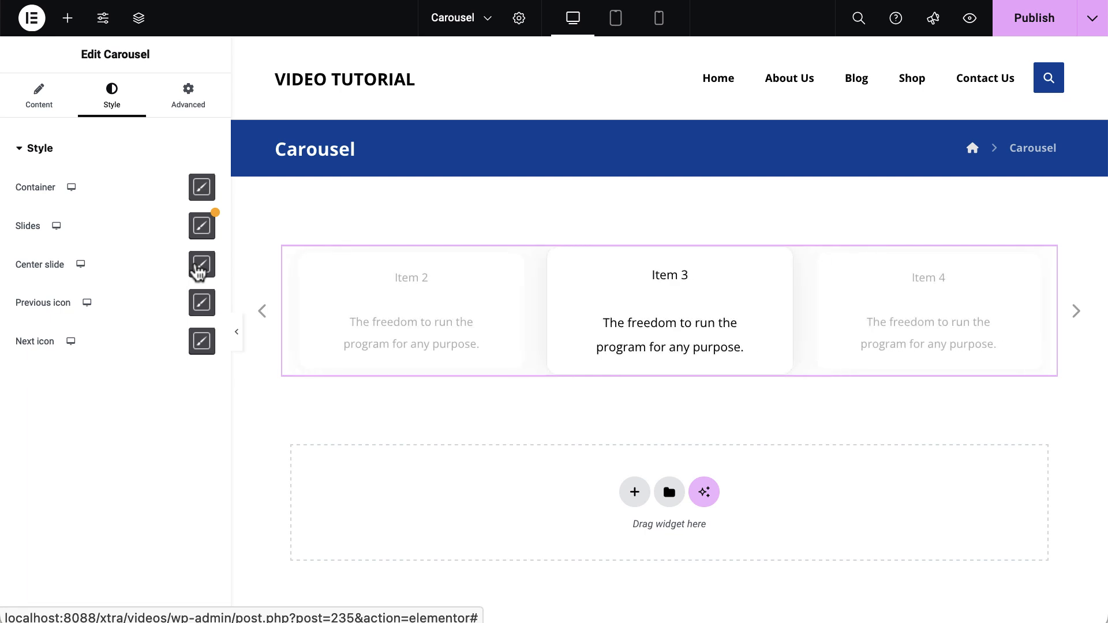
Try a green #8bc34a background on the center slide and clear it again
{"action": "left_click", "coordinate": [199, 267]}
{"action": "left_click", "coordinate": [107, 165]}
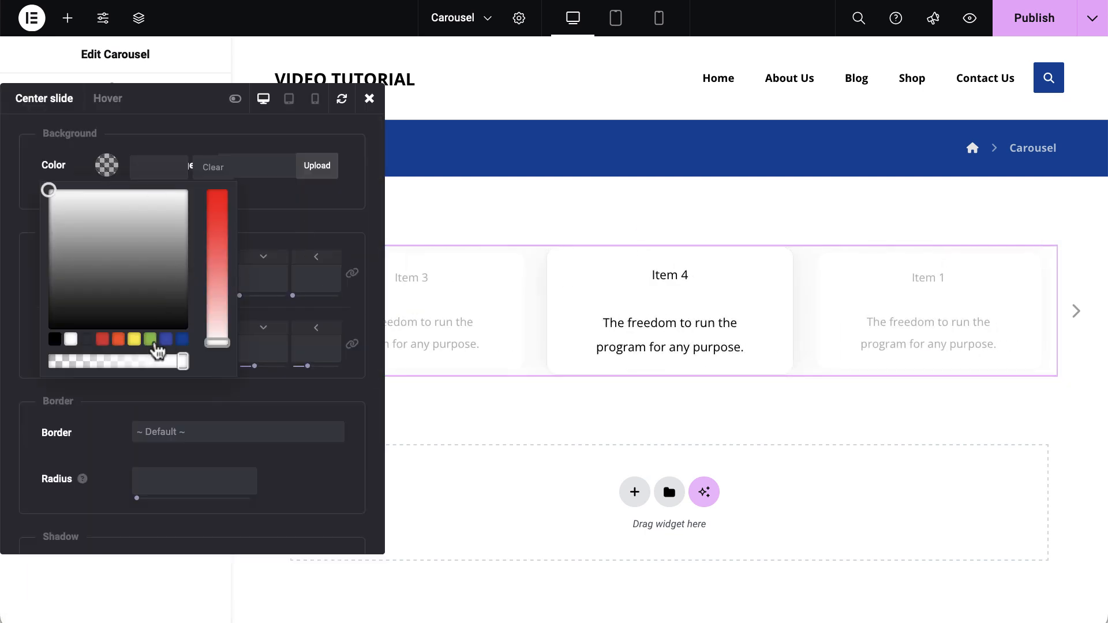
{"action": "left_click", "coordinate": [150, 340]}
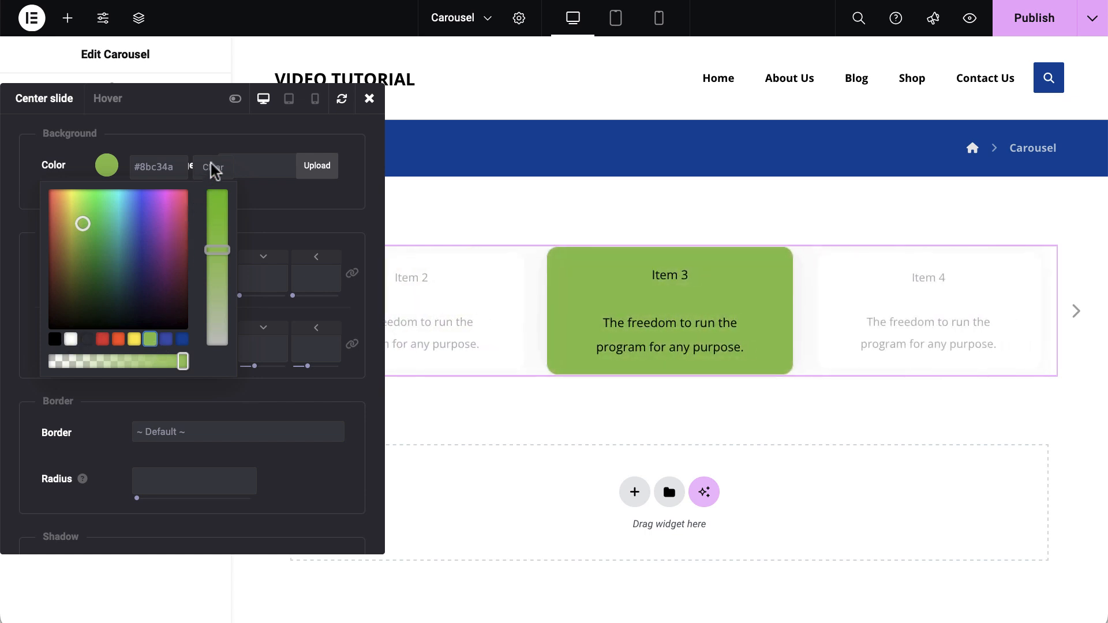
{"action": "left_click", "coordinate": [212, 168]}
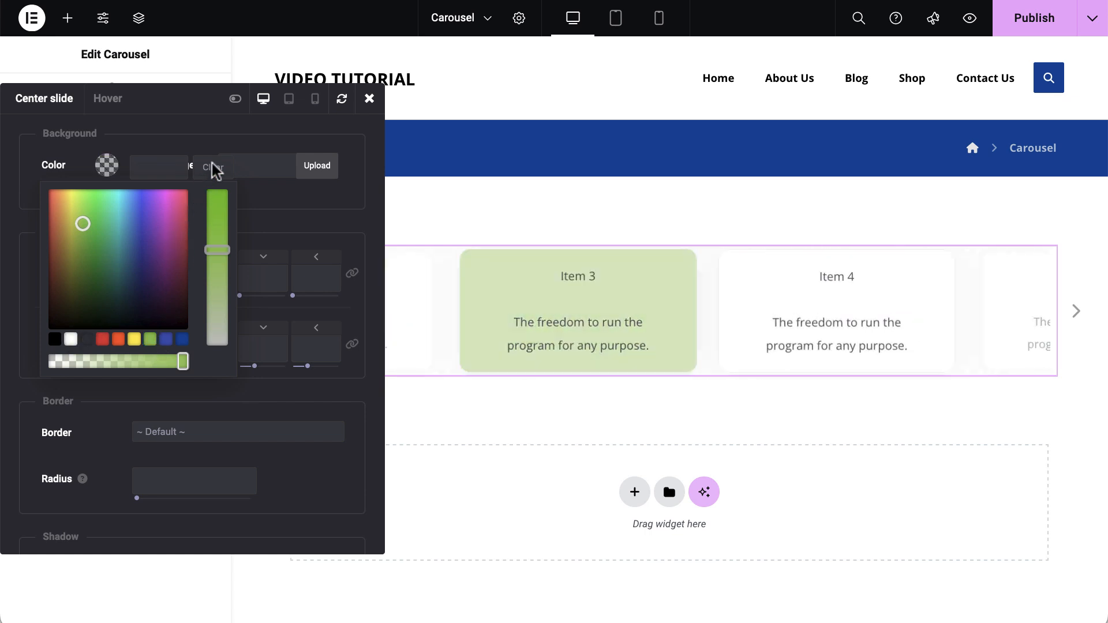
{"action": "left_click", "coordinate": [368, 101]}
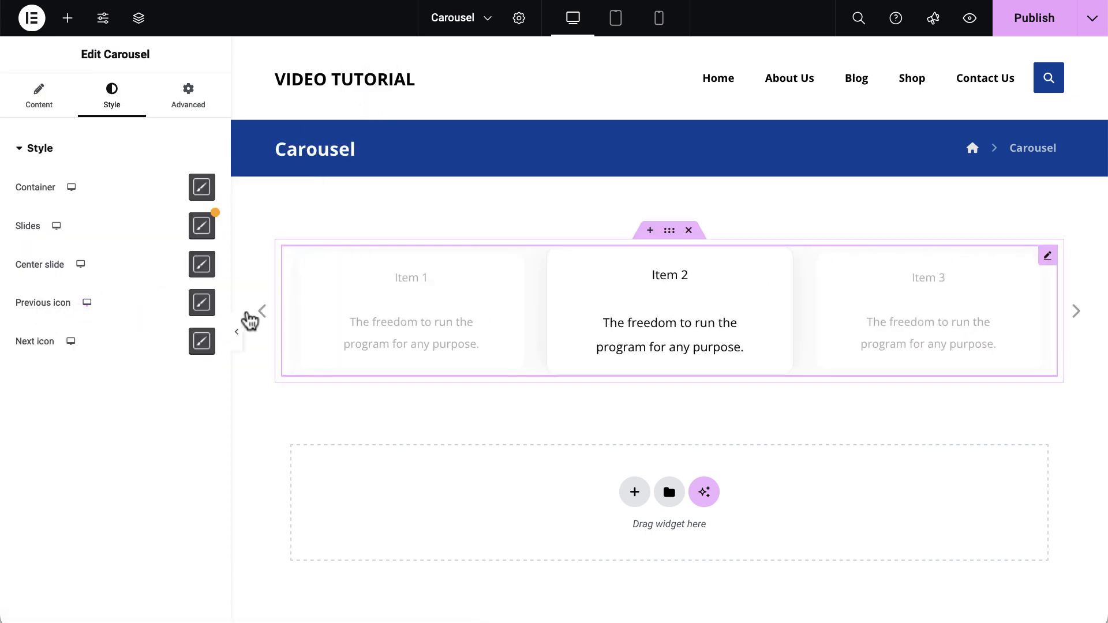
Give the previous icon a blue #3f51b5 background and a white #ffffff text color
{"action": "left_click", "coordinate": [202, 302]}
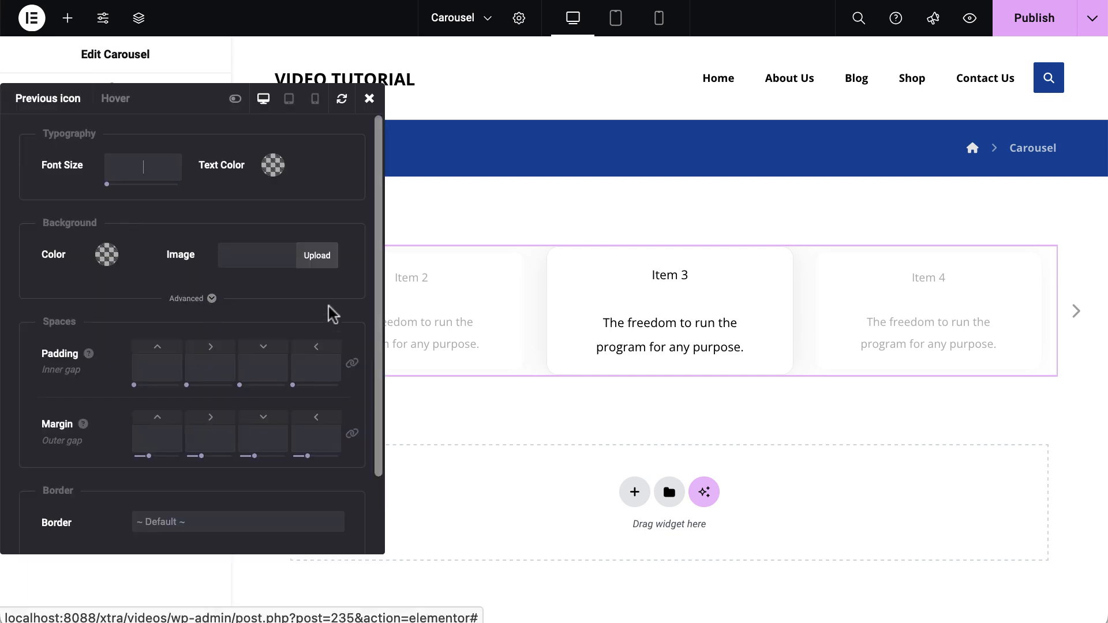
{"action": "left_click_drag", "start_coordinate": [188, 100], "coordinate": [730, 87]}
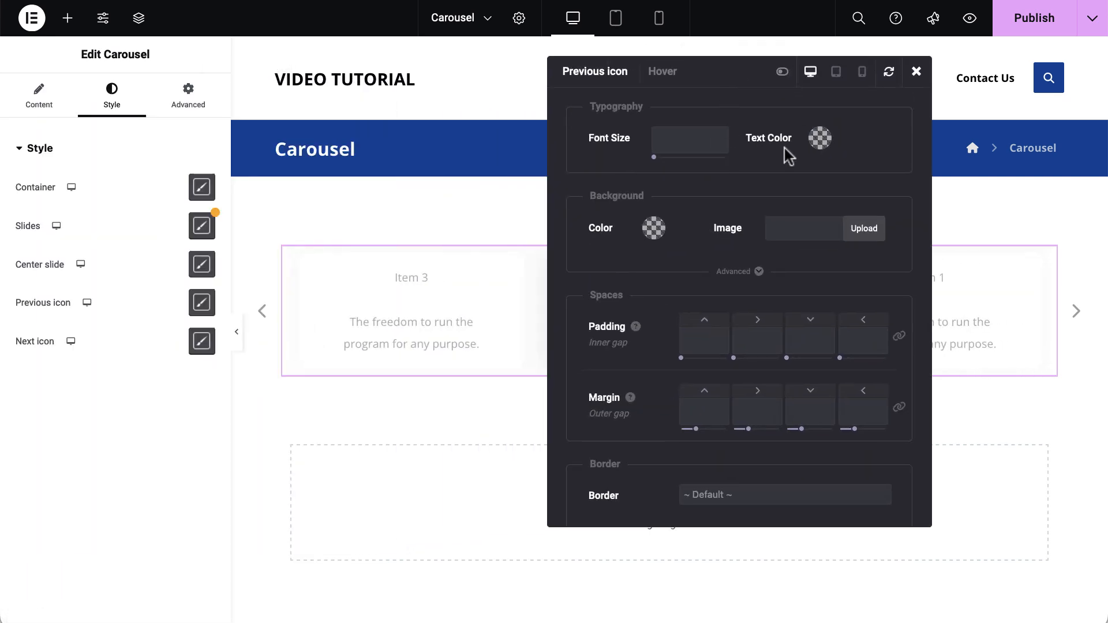
{"action": "left_click", "coordinate": [652, 229]}
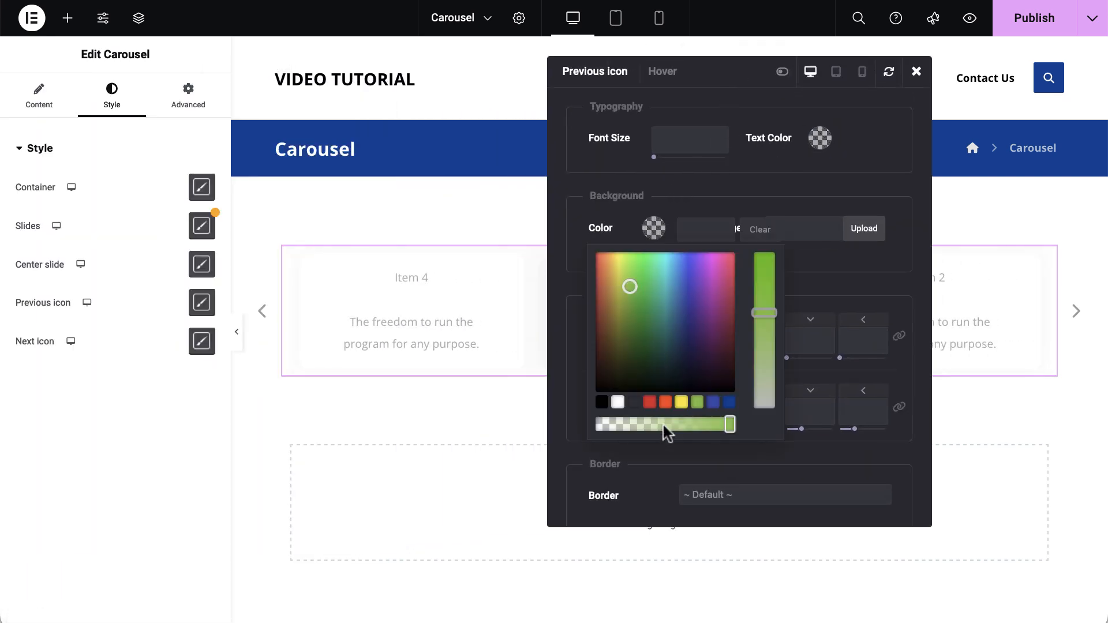
{"action": "left_click", "coordinate": [713, 402]}
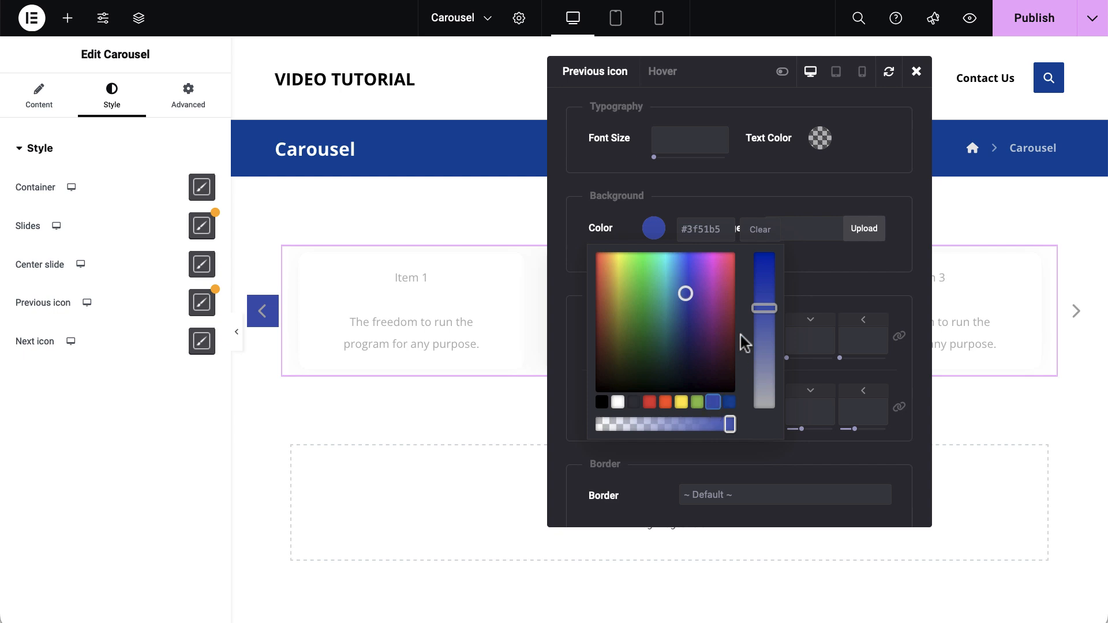
{"action": "left_click", "coordinate": [819, 138]}
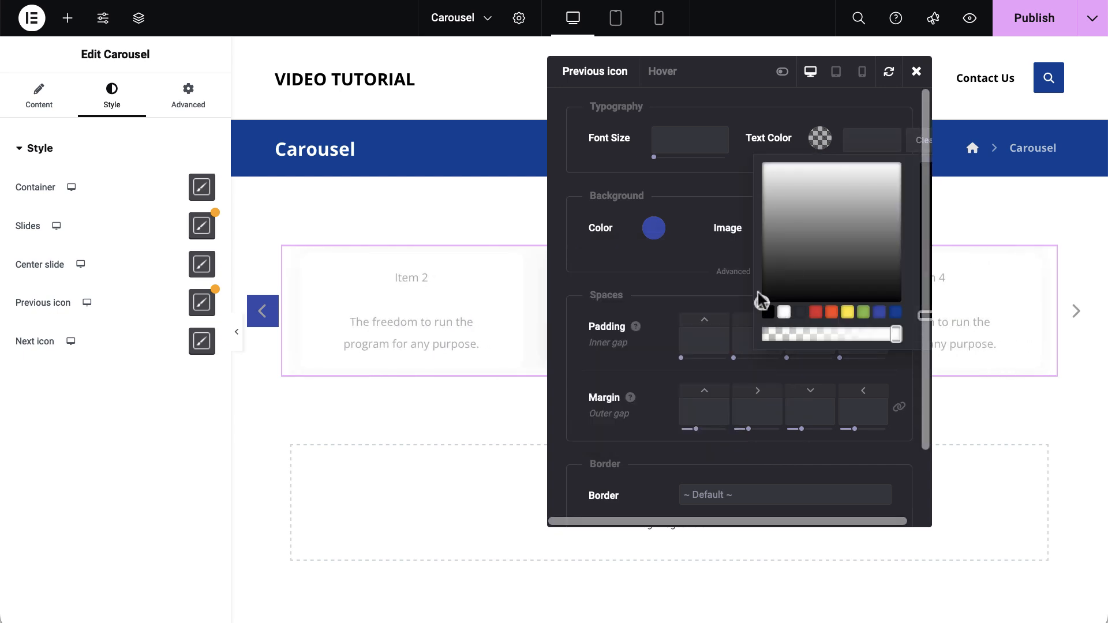
{"action": "left_click_drag", "start_coordinate": [761, 300], "coordinate": [709, 147]}
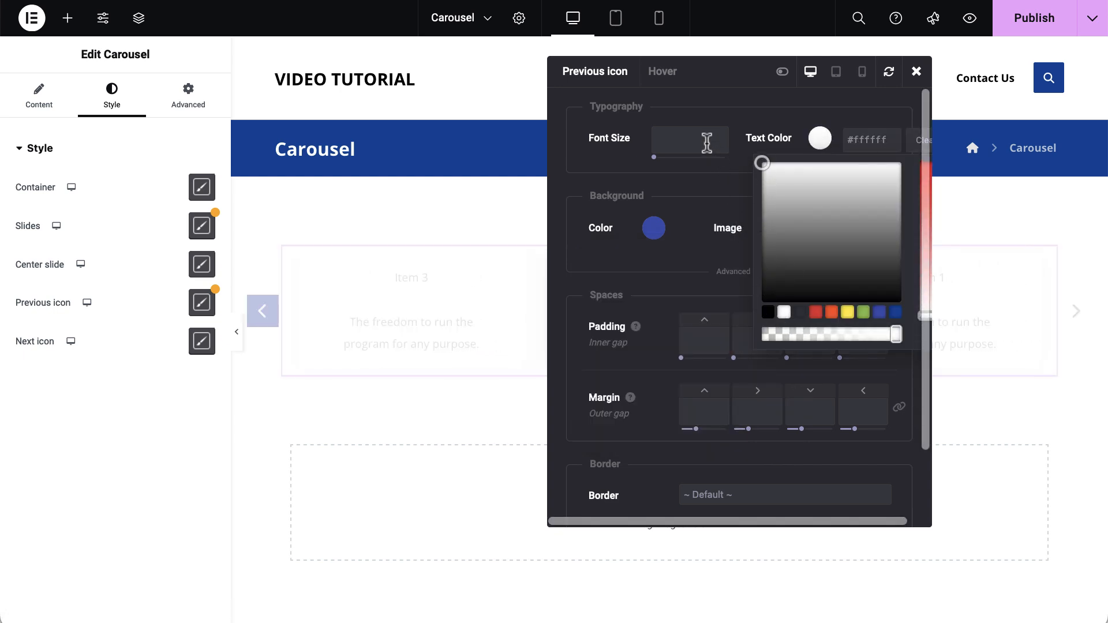
Set the previous icon's border radius to 99 px and its background color to light grey #cecece
{"action": "left_click", "coordinate": [706, 142]}
{"action": "scroll", "coordinate": [772, 462], "scroll_direction": "down", "scroll_amount": 3}
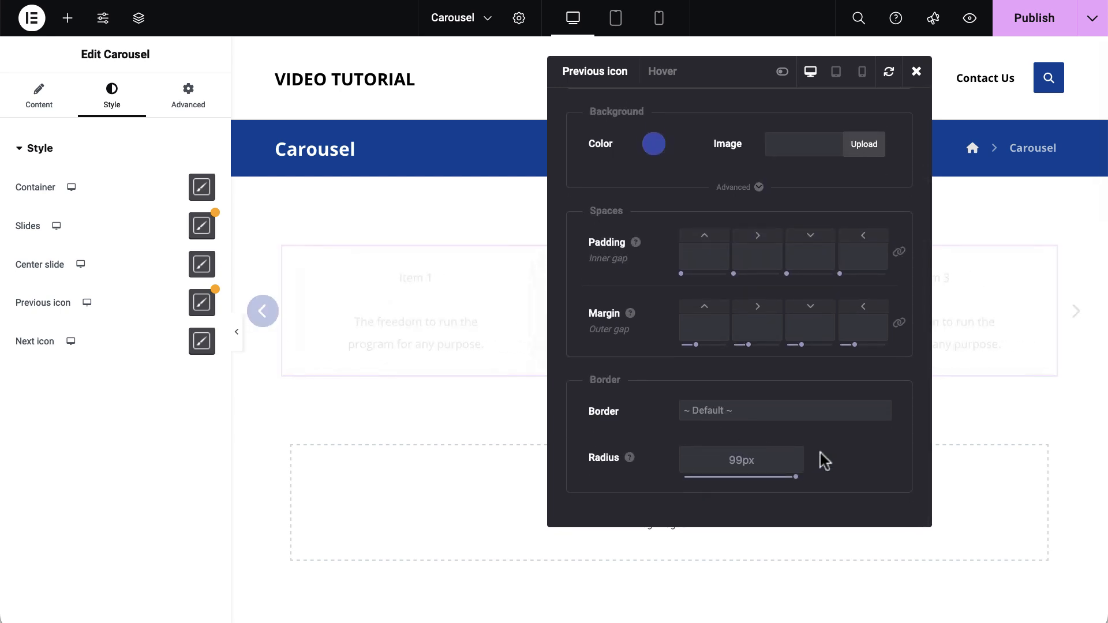
{"action": "scroll", "coordinate": [787, 222], "scroll_direction": "up", "scroll_amount": 3}
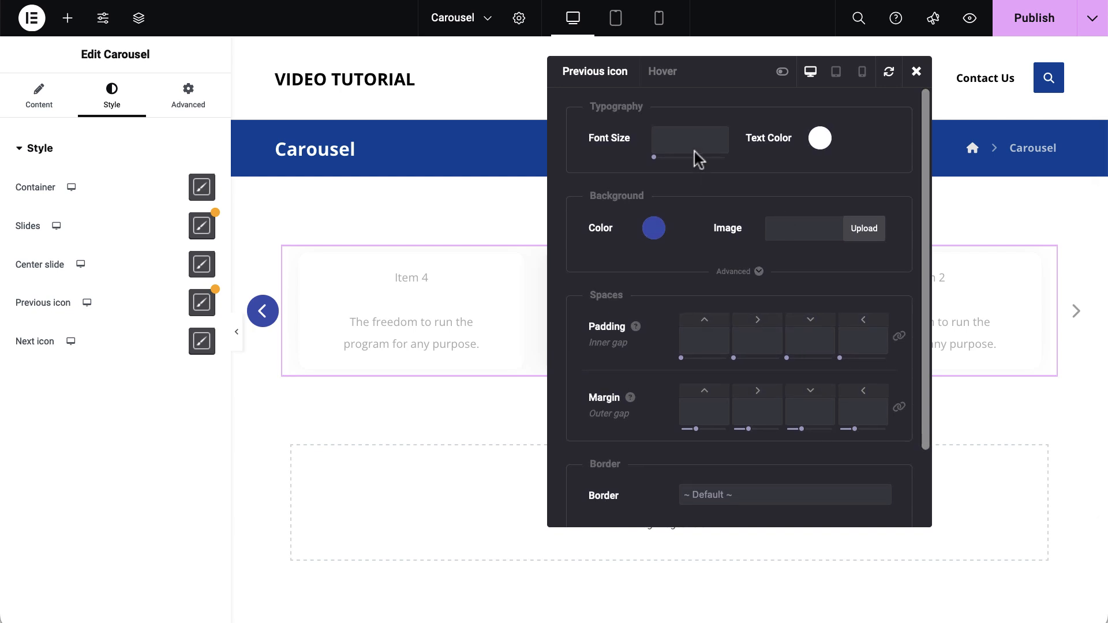
{"action": "left_click", "coordinate": [655, 230]}
{"action": "left_click", "coordinate": [617, 402]}
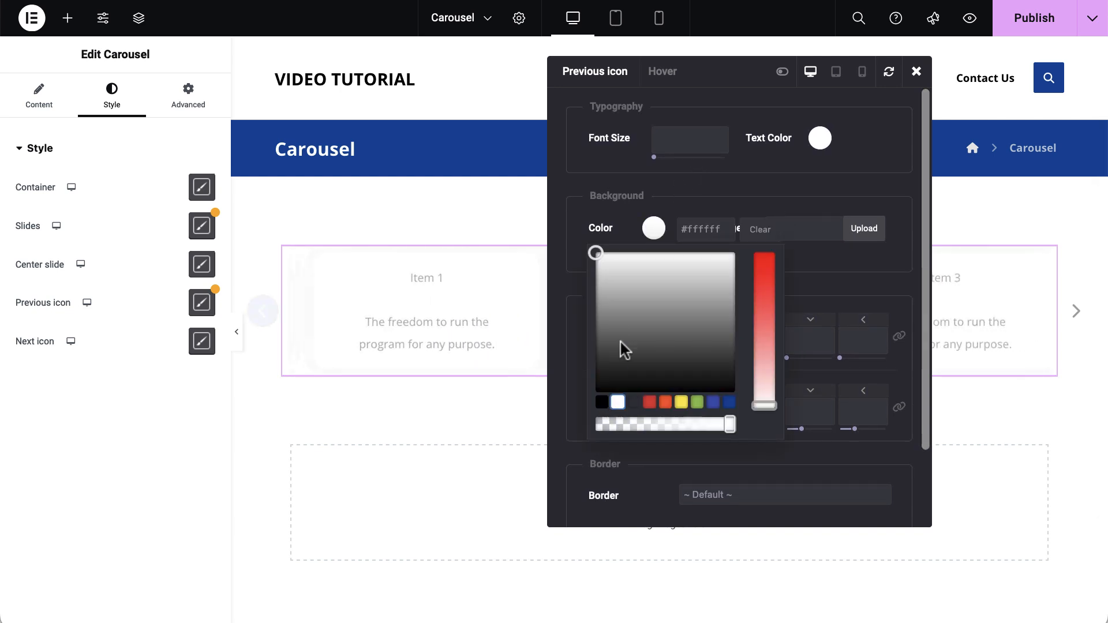
{"action": "left_click_drag", "start_coordinate": [597, 256], "coordinate": [583, 283]}
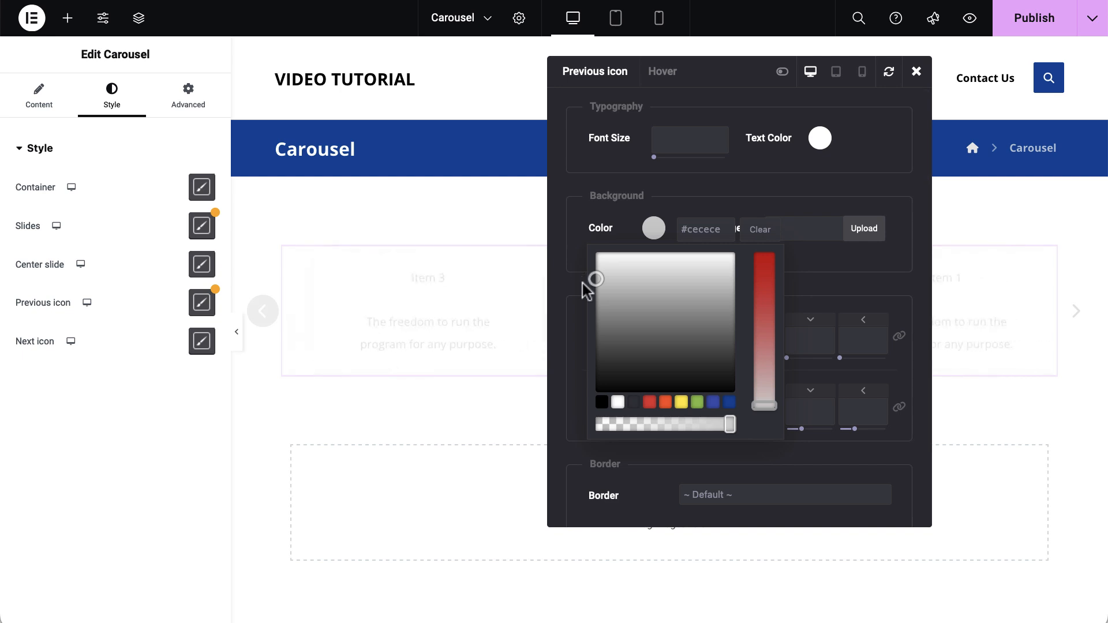
Set the previous icon's text color to grey #a5a5a5 and close its style settings
{"action": "left_click", "coordinate": [819, 139]}
{"action": "left_click", "coordinate": [767, 313]}
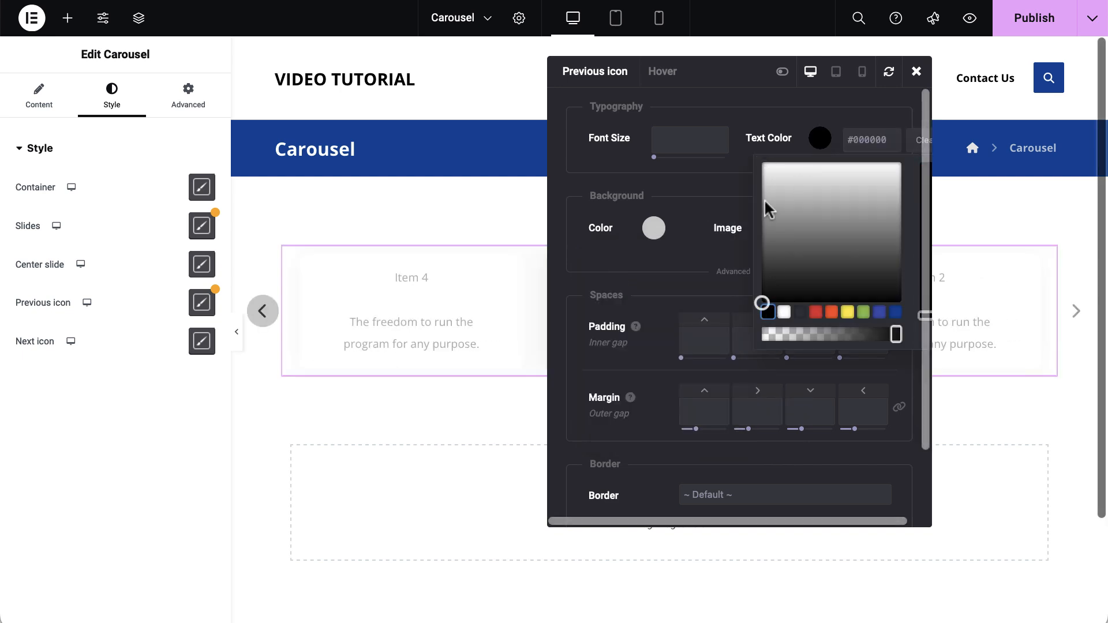
{"action": "left_click_drag", "start_coordinate": [767, 208], "coordinate": [748, 207]}
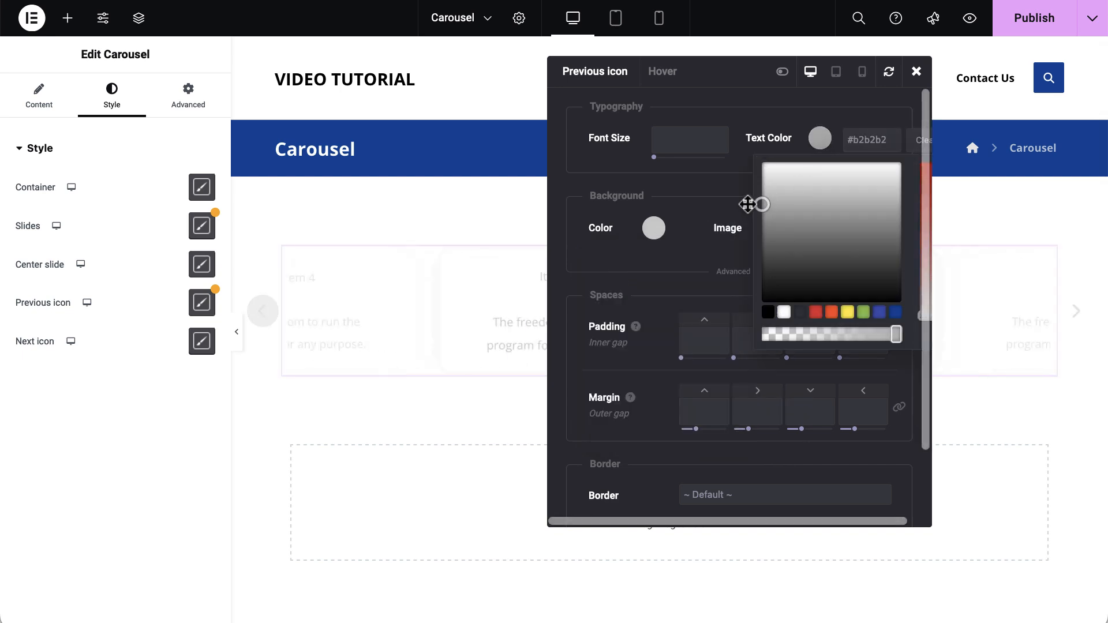
{"action": "left_click_drag", "start_coordinate": [745, 212], "coordinate": [750, 212]}
{"action": "left_click", "coordinate": [822, 144]}
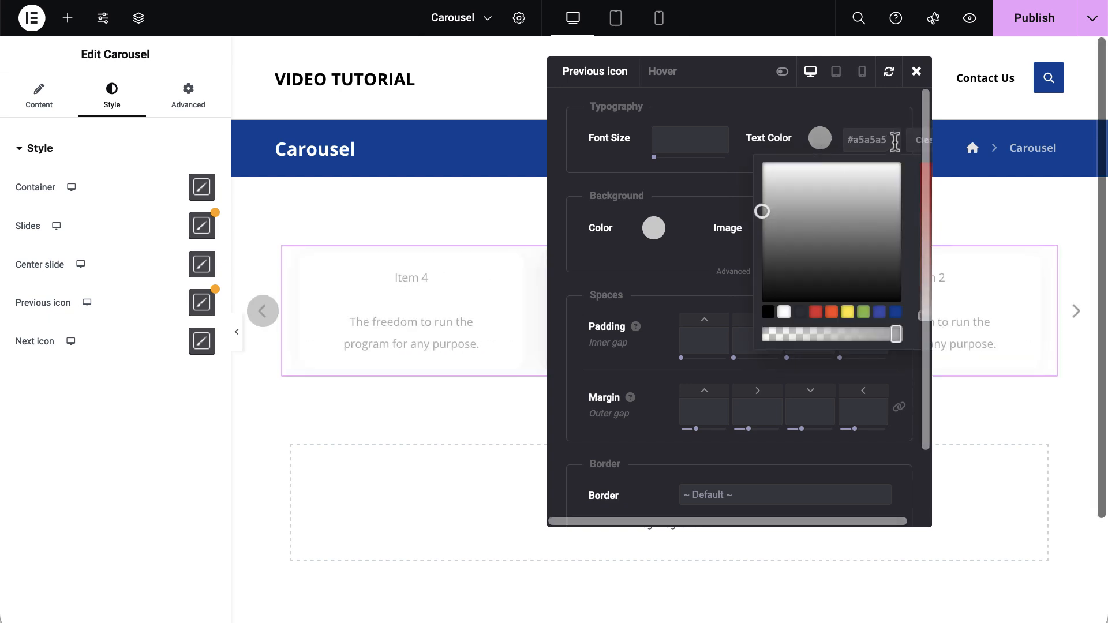
{"action": "left_click", "coordinate": [916, 71]}
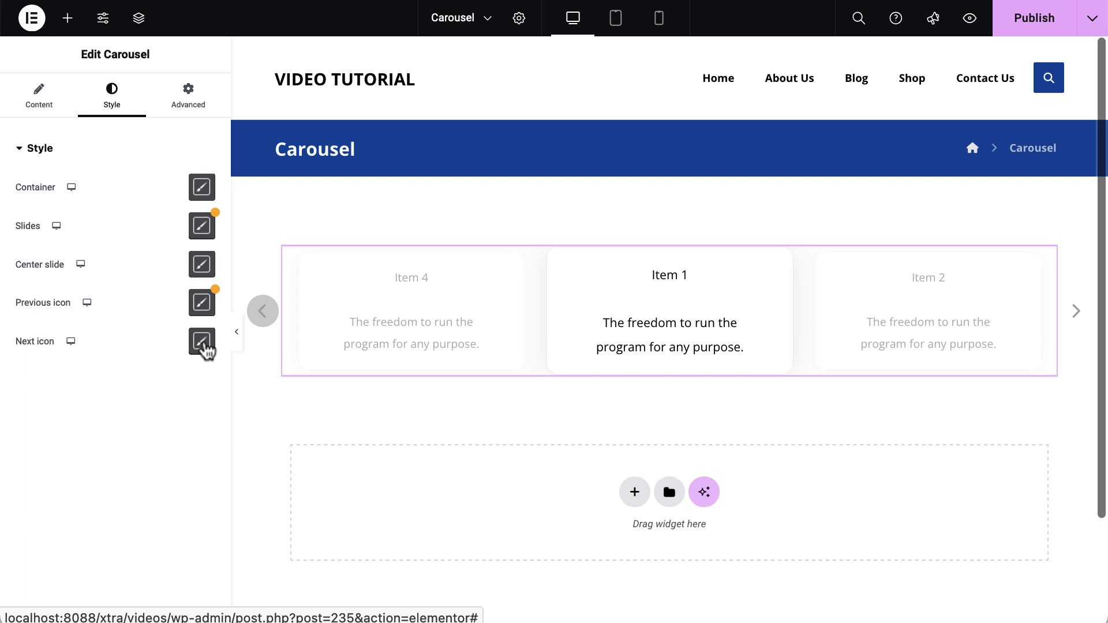
Set the next icon's text color to #a5a5a5 and its background color to #cccccc
{"action": "left_click", "coordinate": [202, 342]}
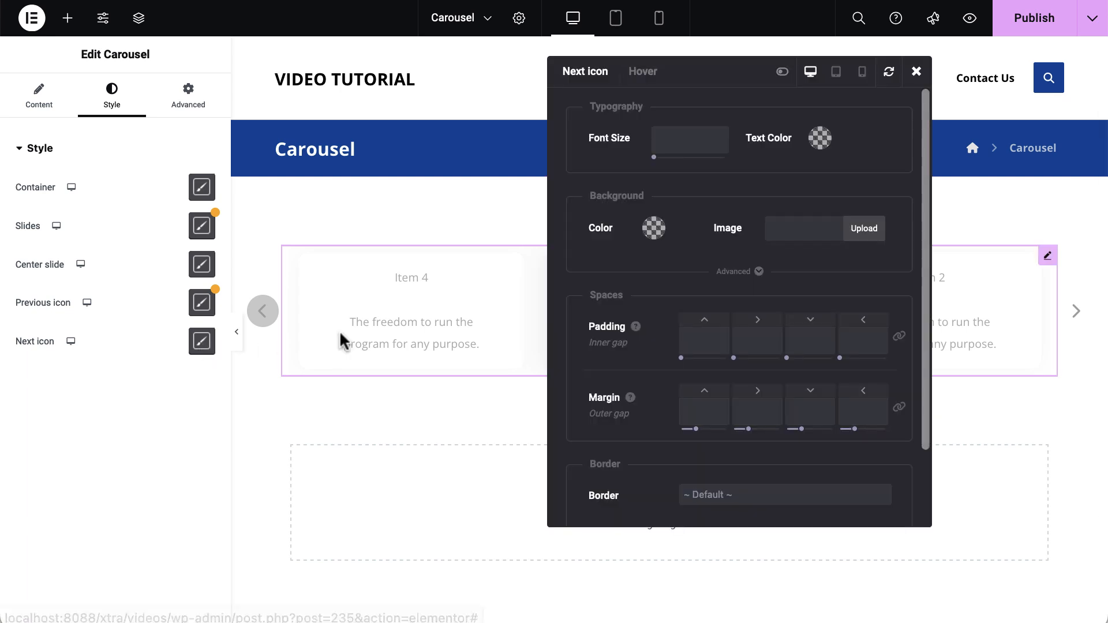
{"action": "left_click", "coordinate": [787, 76]}
{"action": "left_click", "coordinate": [819, 138]}
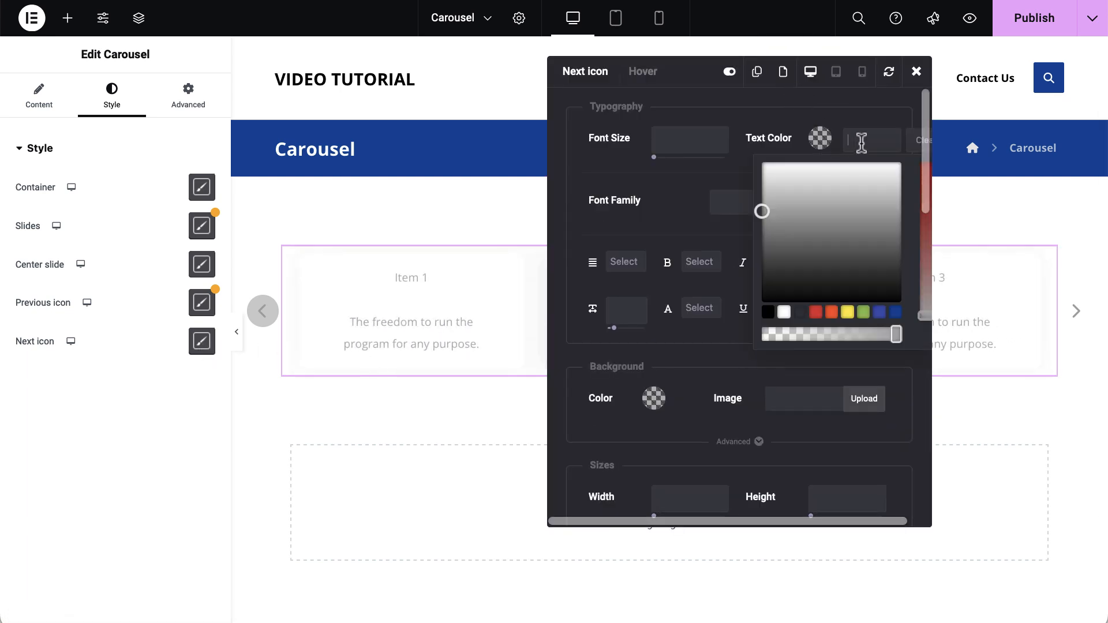
{"action": "type", "text": "#a5a5a5"}
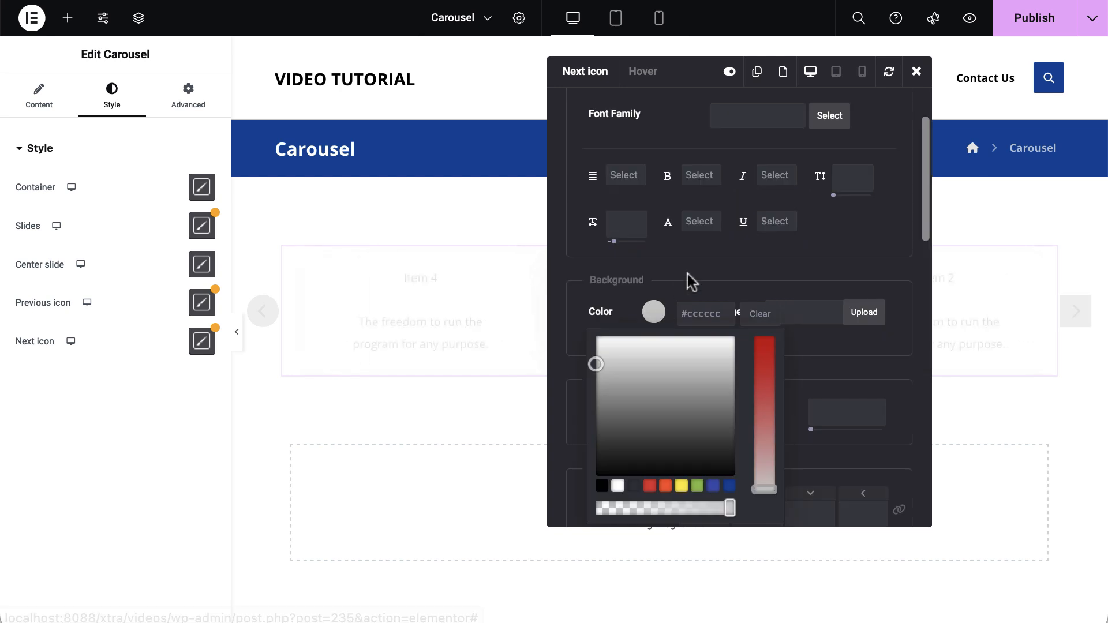
{"action": "left_click", "coordinate": [688, 274]}
Set the next icon's border radius to 99 and its background color to #cecece
{"action": "scroll", "coordinate": [696, 310], "scroll_direction": "down", "scroll_amount": 7}
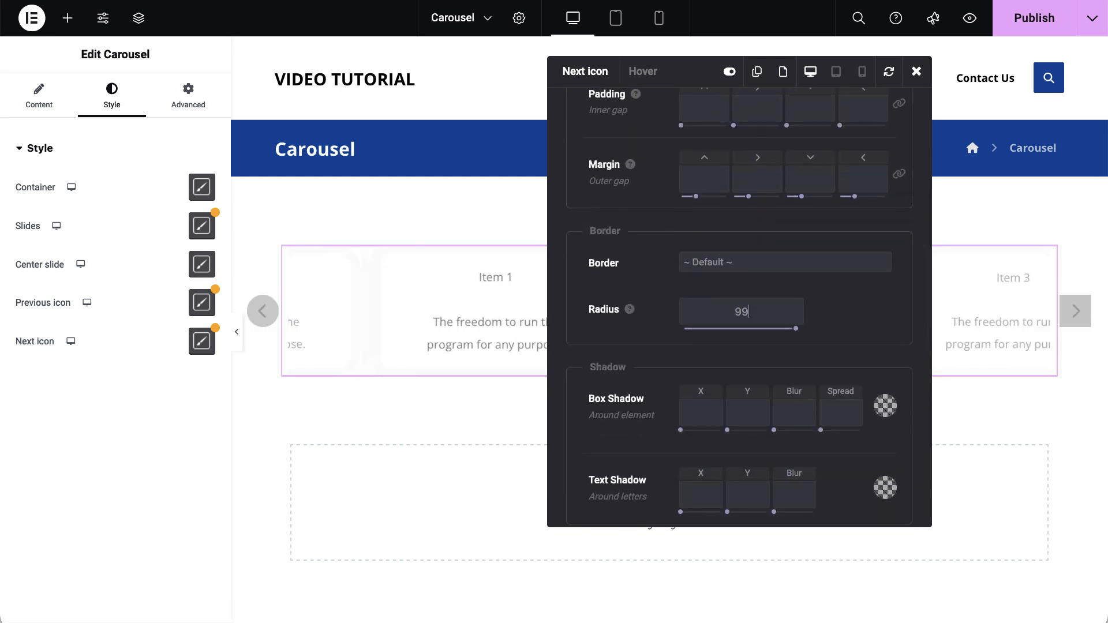
{"action": "left_click", "coordinate": [836, 312]}
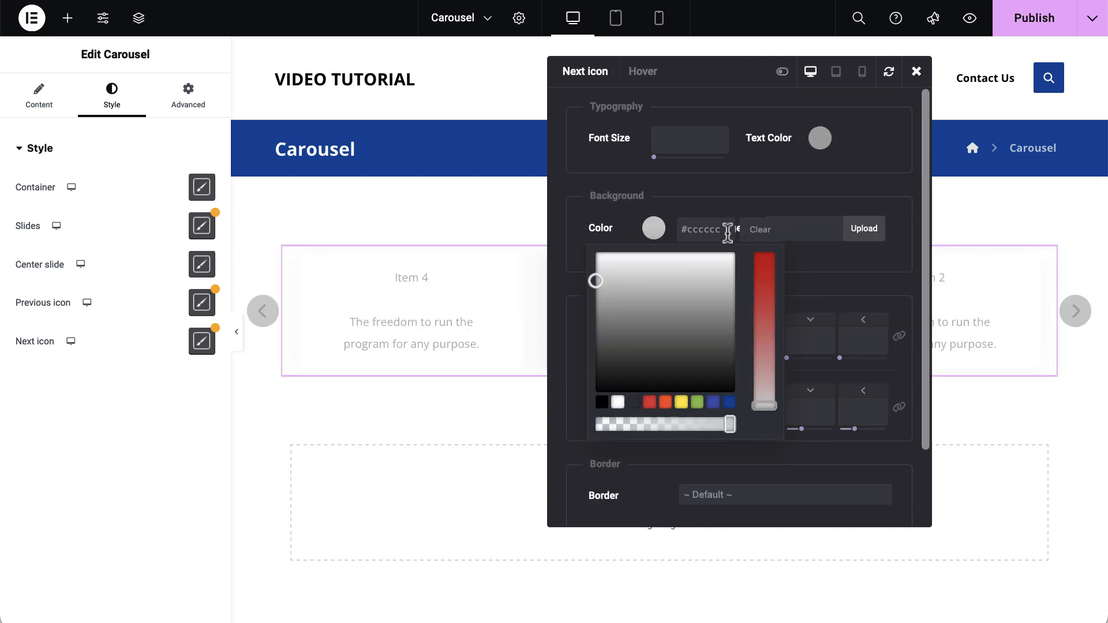
{"action": "type", "text": "#cecece"}
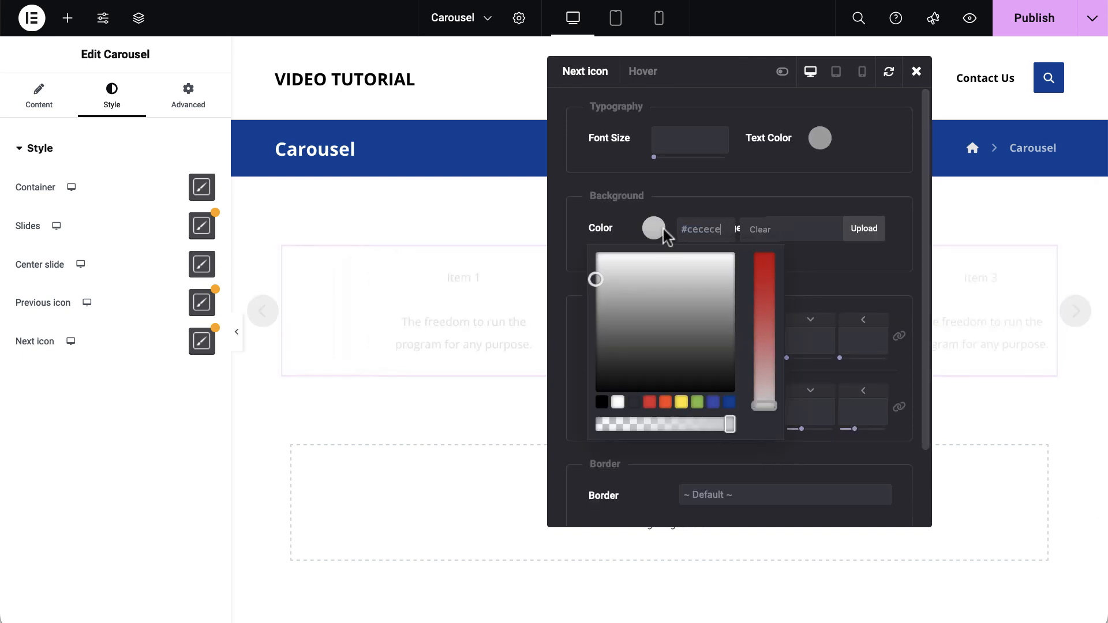
{"action": "left_click", "coordinate": [917, 72]}
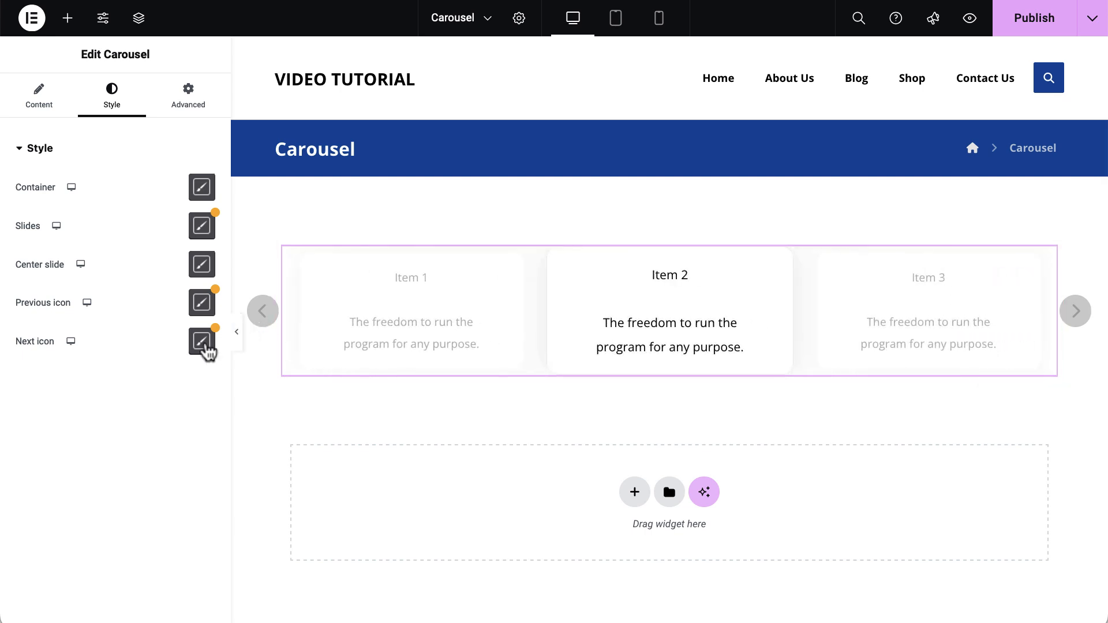
Clear the background color of both the next icon and the previous icon
{"action": "left_click", "coordinate": [203, 345]}
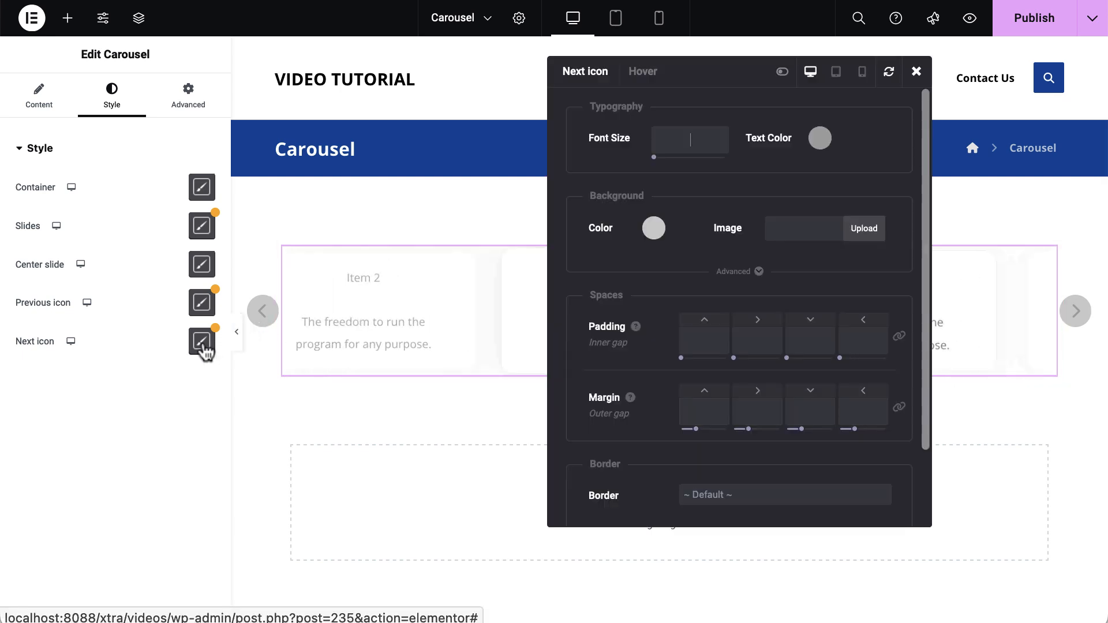
{"action": "left_click", "coordinate": [653, 229]}
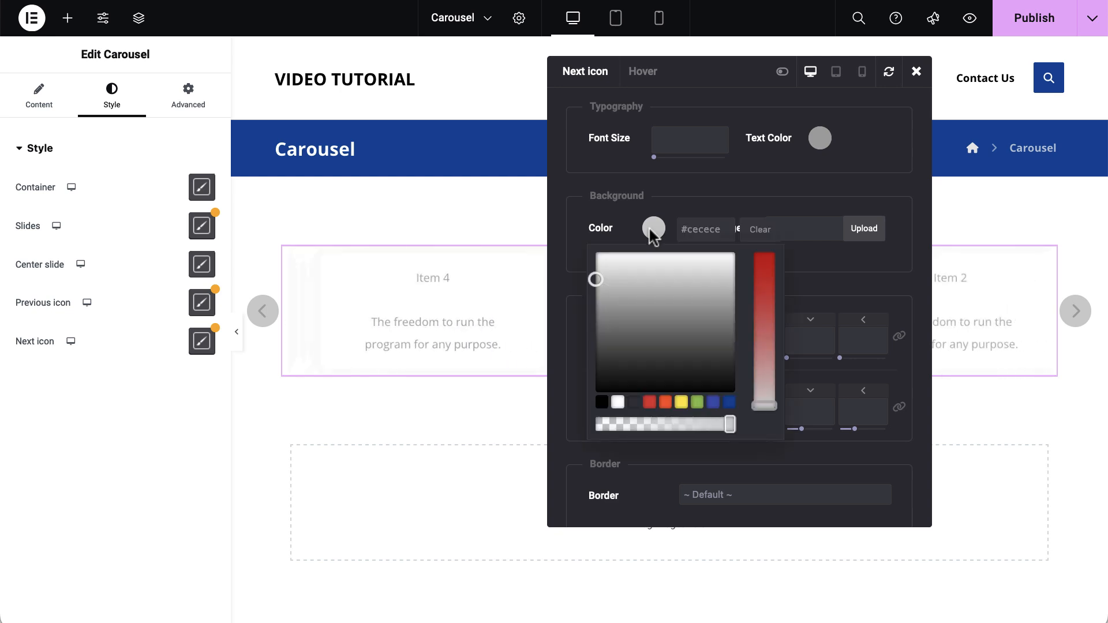
{"action": "left_click", "coordinate": [916, 71]}
{"action": "left_click", "coordinate": [203, 310]}
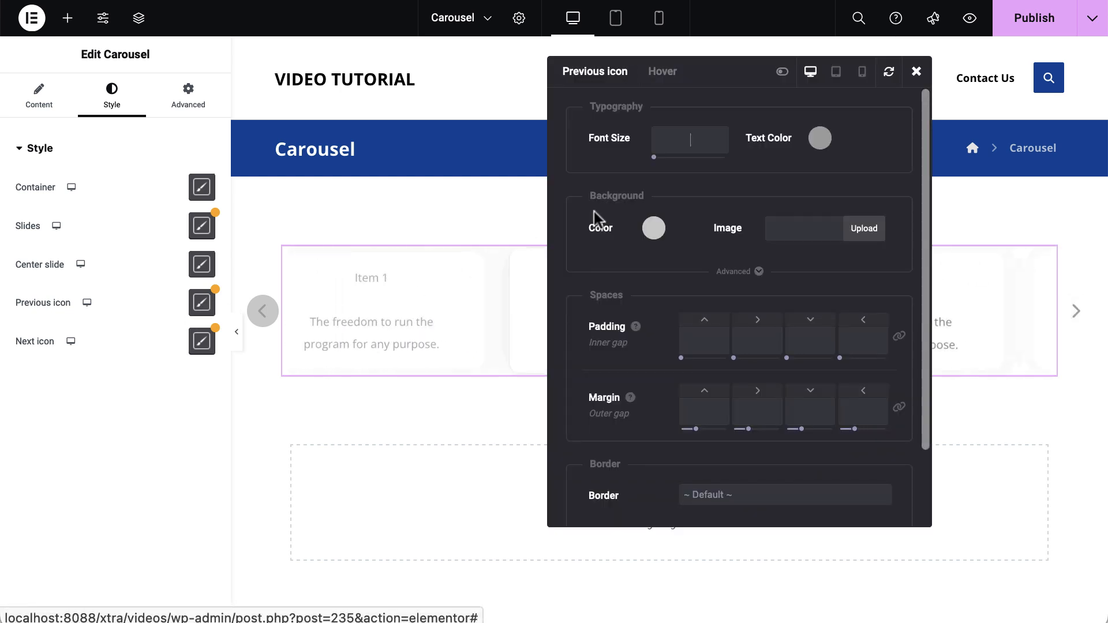
{"action": "left_click", "coordinate": [653, 228]}
{"action": "left_click", "coordinate": [746, 228]}
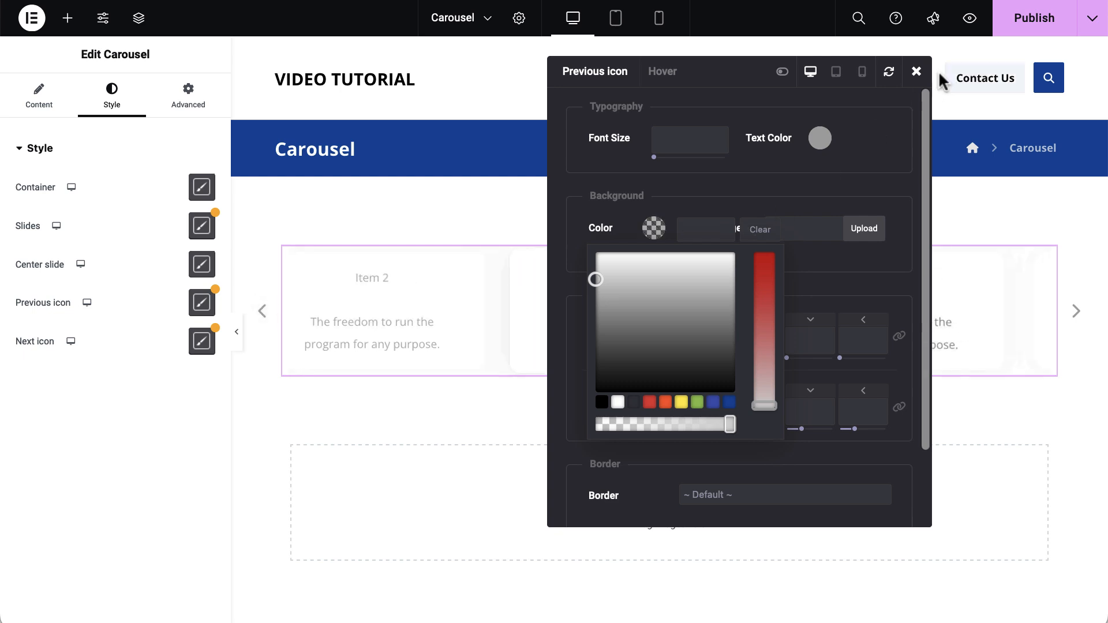
{"action": "left_click", "coordinate": [916, 70]}
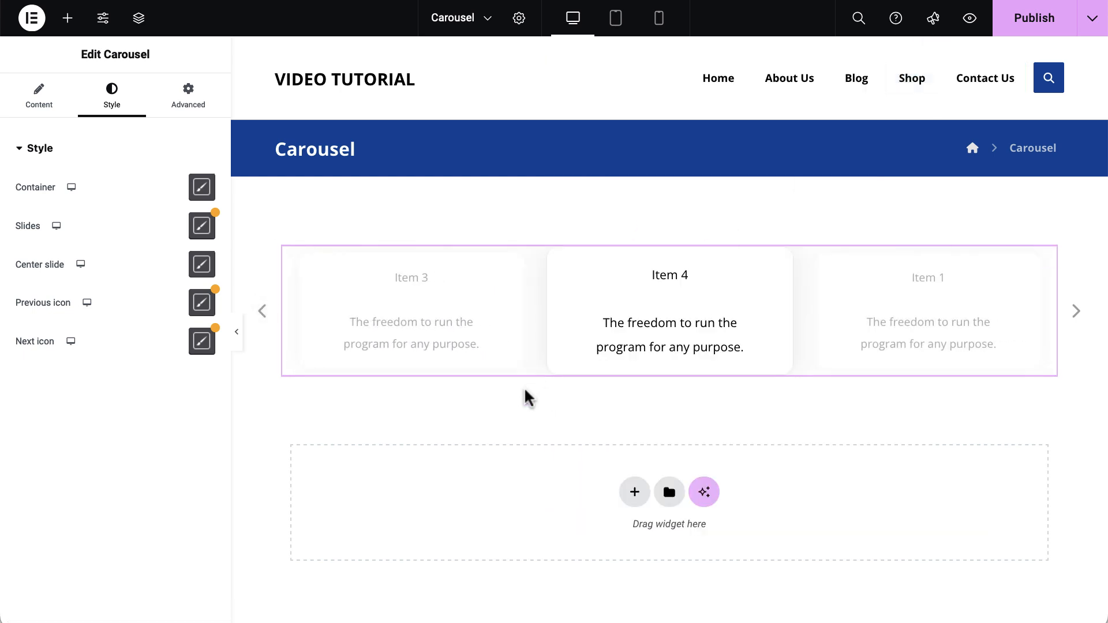
Set the carousel's arrows position to Both bottom center in its content settings
{"action": "left_click", "coordinate": [49, 113]}
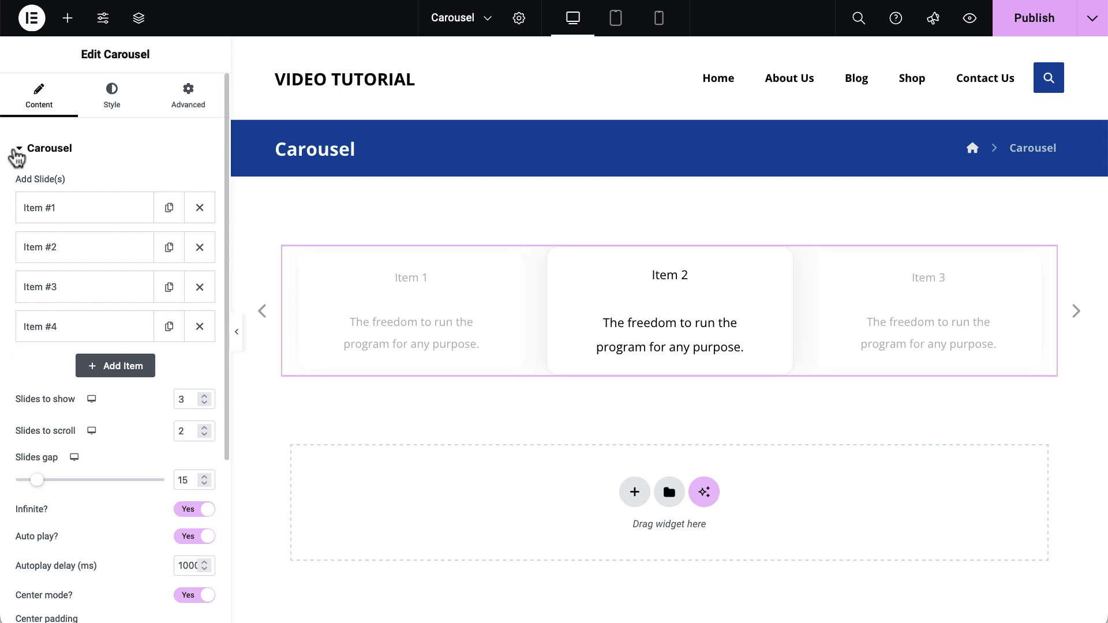
{"action": "left_click", "coordinate": [19, 151]}
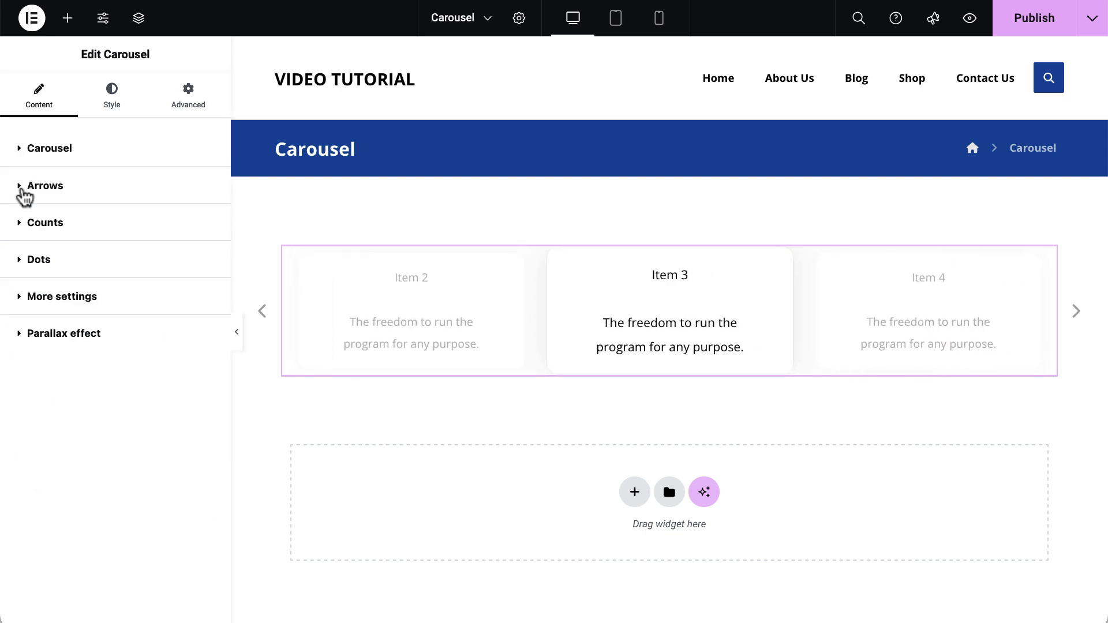
{"action": "left_click", "coordinate": [24, 196]}
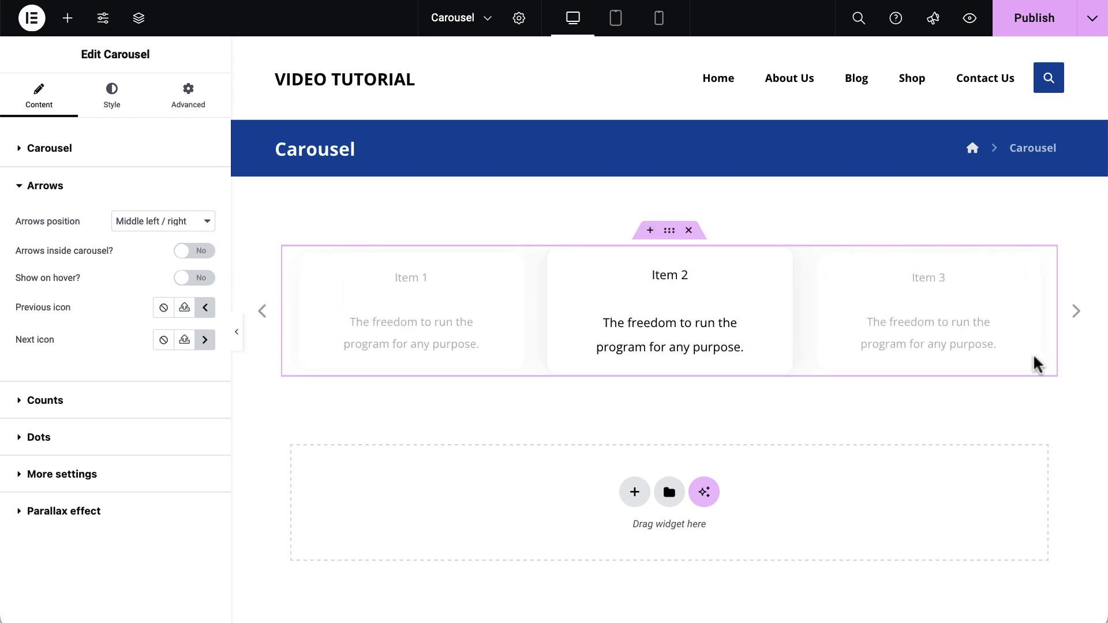
{"action": "left_click", "coordinate": [137, 223]}
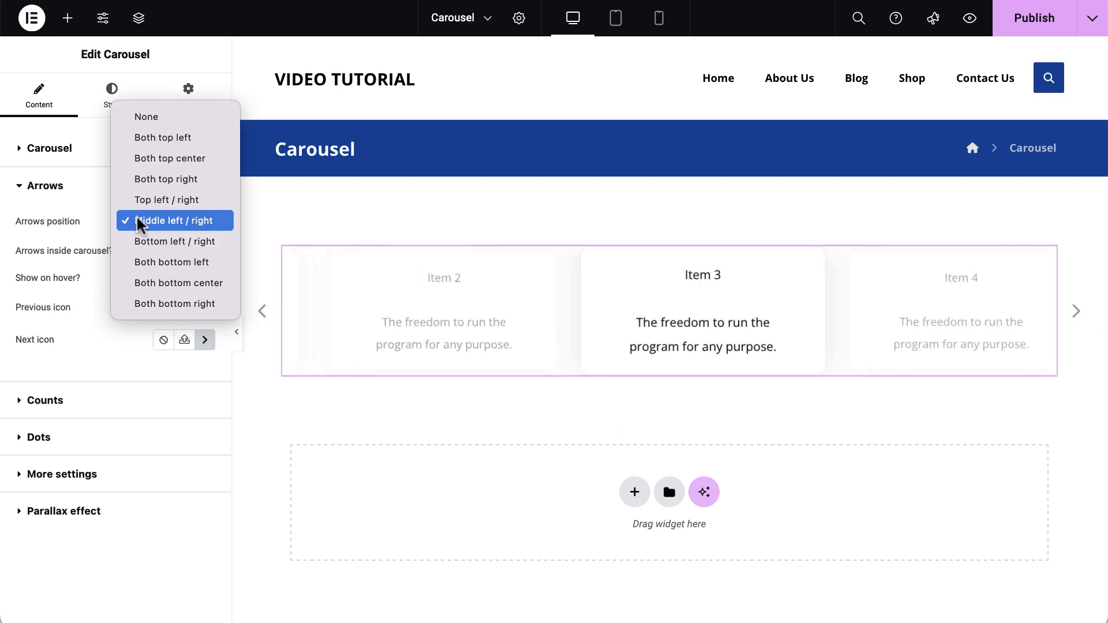
{"action": "left_click", "coordinate": [181, 289]}
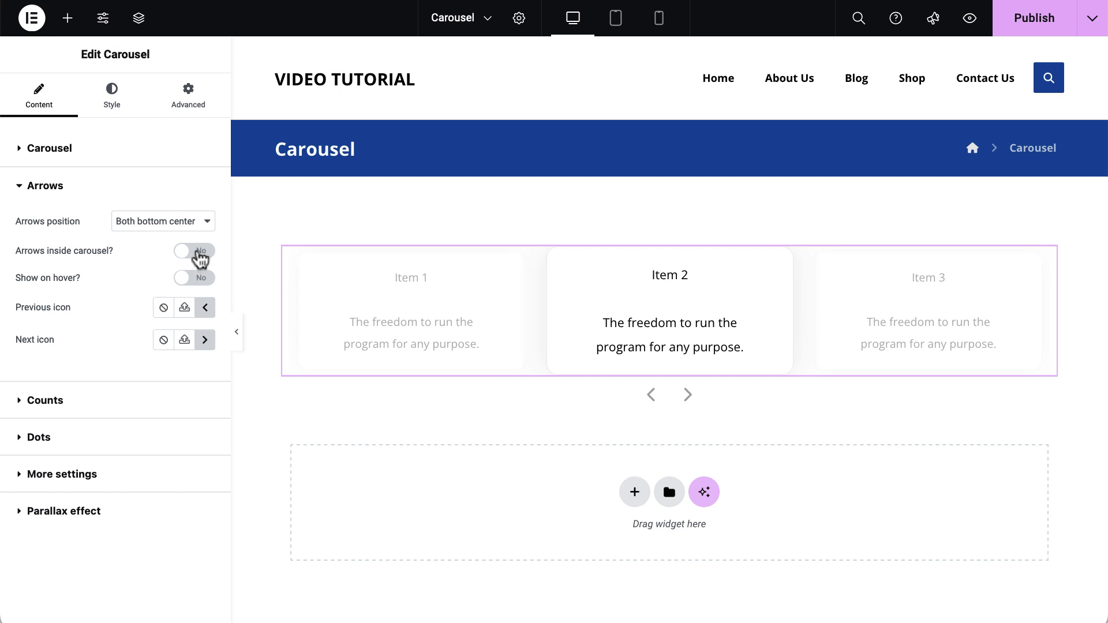
Try placing the arrows inside the carousel and showing them only on hover, turning each option off again
{"action": "left_click", "coordinate": [198, 252]}
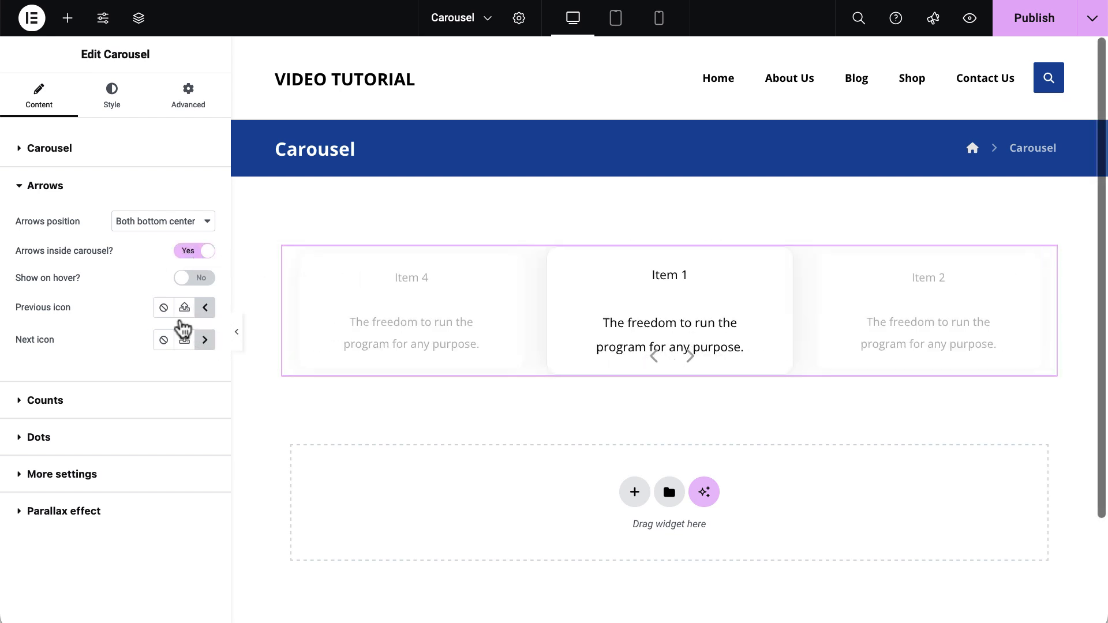
{"action": "left_click", "coordinate": [191, 253]}
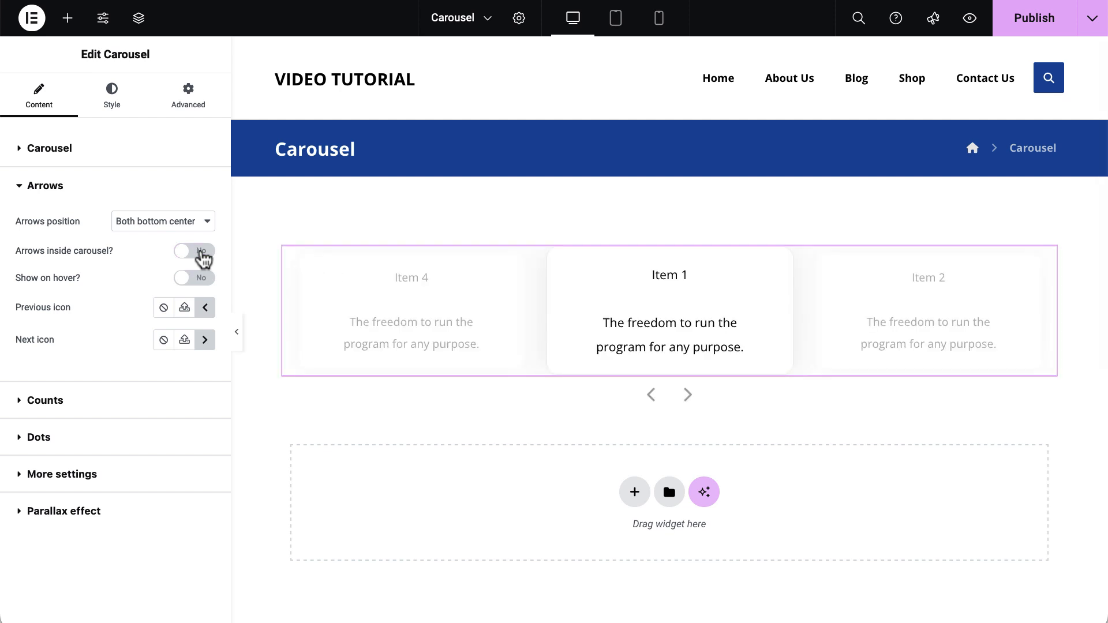
{"action": "left_click", "coordinate": [203, 253]}
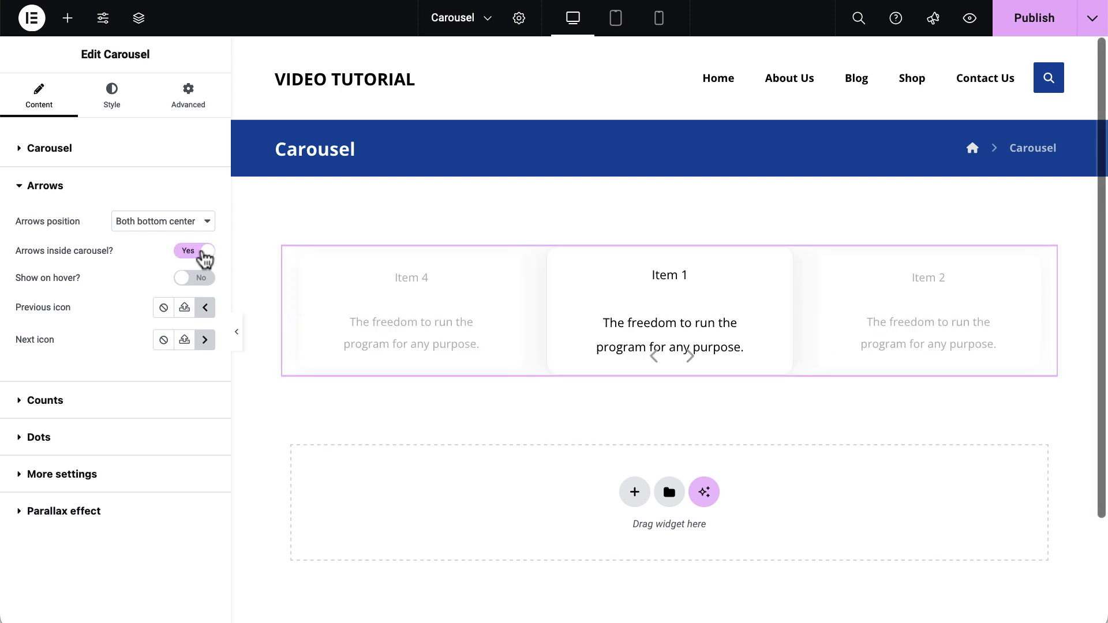
{"action": "left_click", "coordinate": [201, 253]}
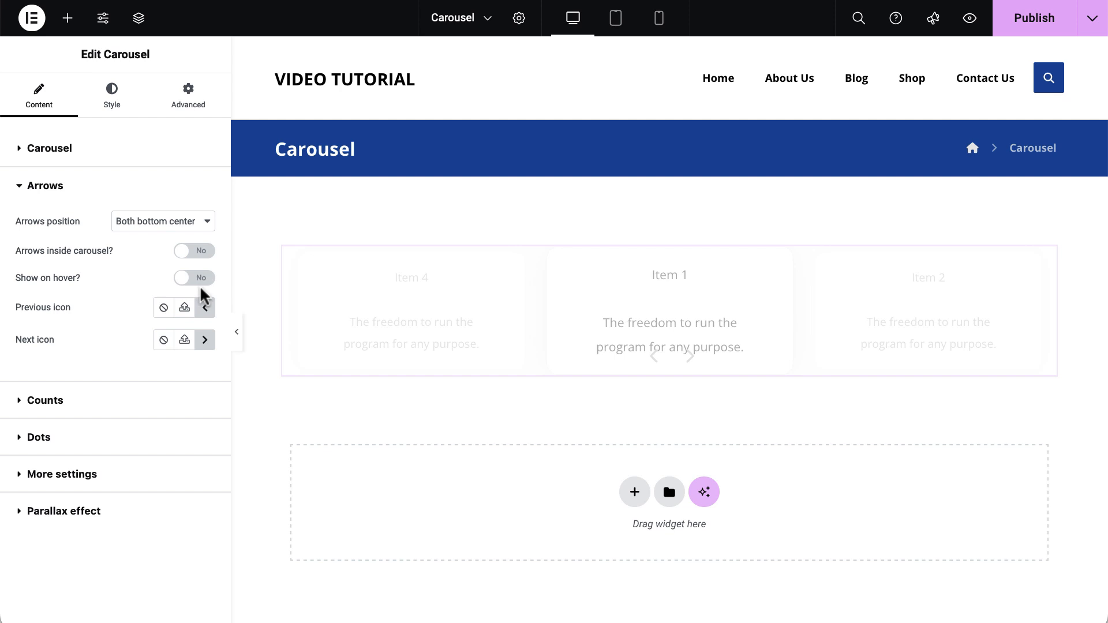
{"action": "left_click", "coordinate": [204, 280]}
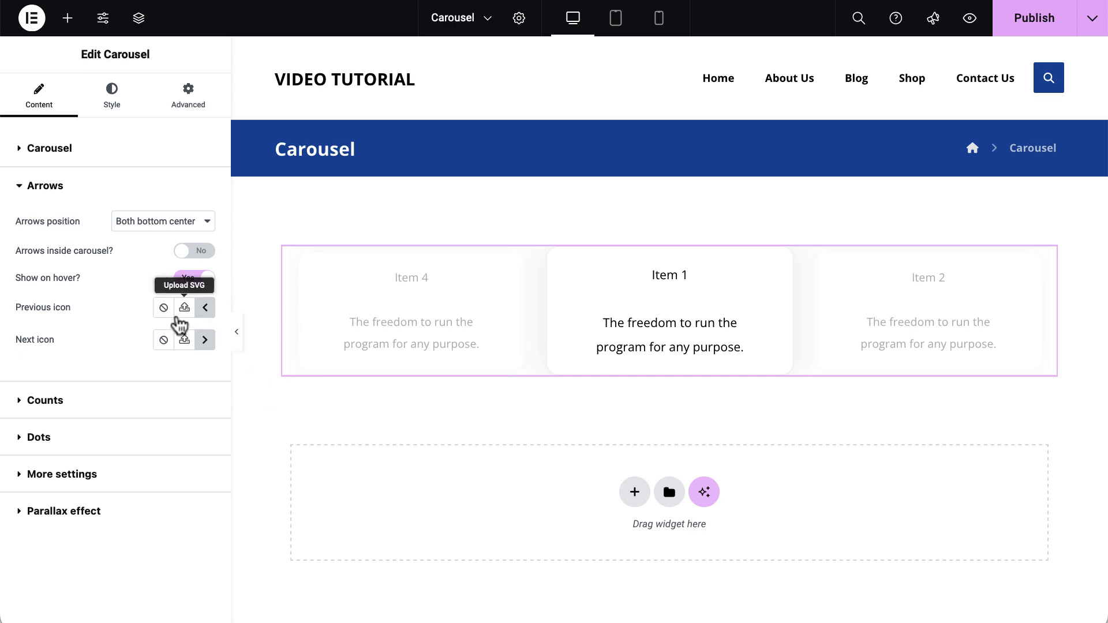
{"action": "left_click", "coordinate": [180, 279]}
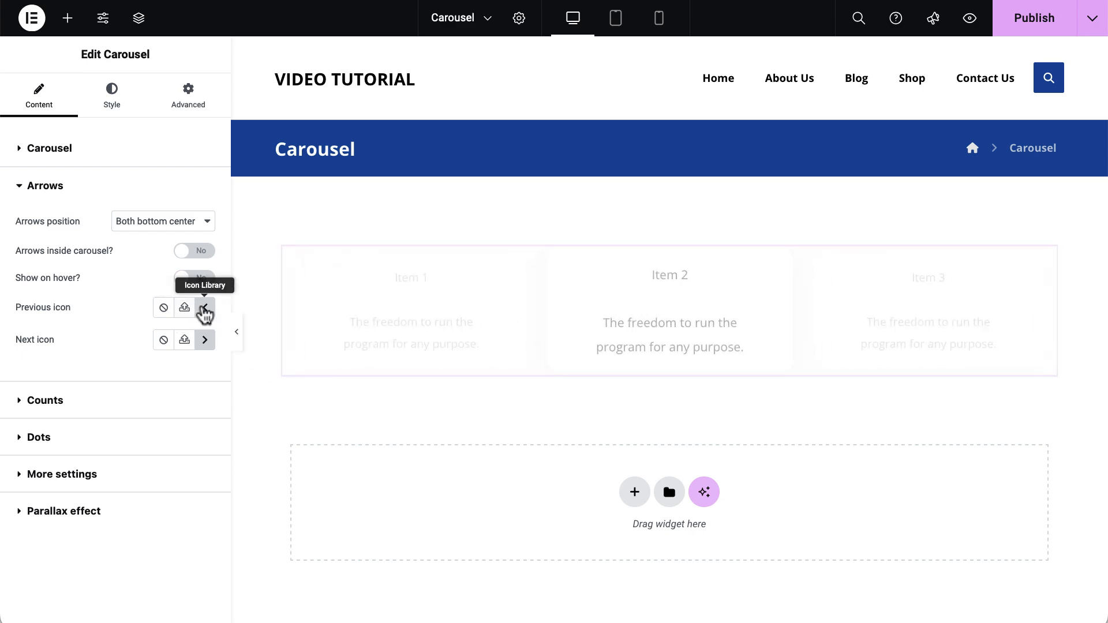
Find a left icon in the icon library and insert the double left angle as the previous icon
{"action": "left_click", "coordinate": [204, 309]}
{"action": "type", "text": "left"}
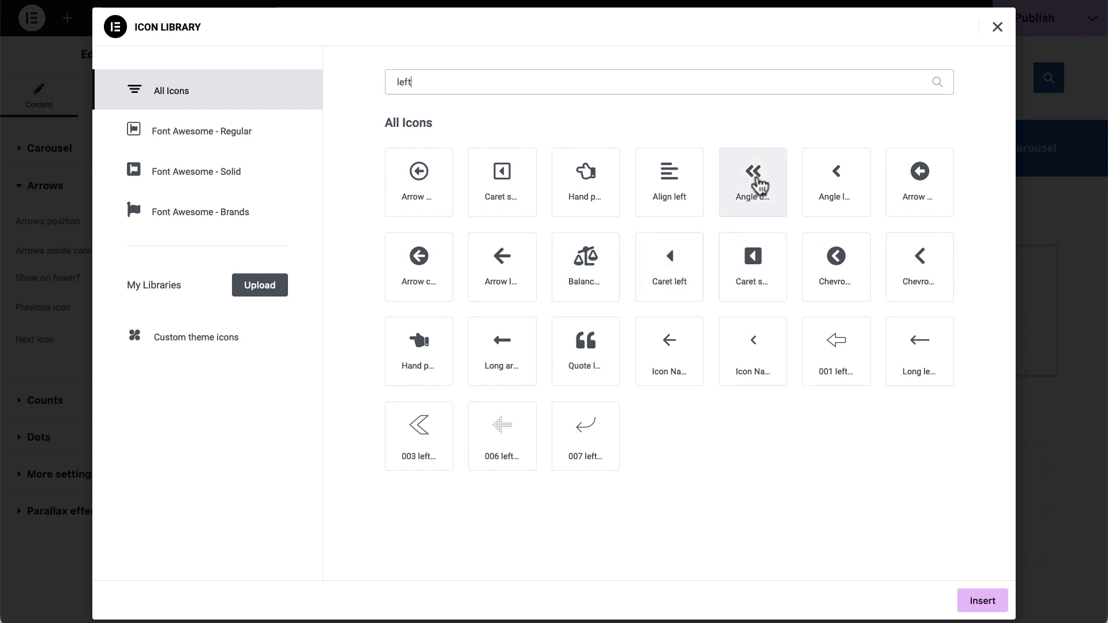
{"action": "left_click", "coordinate": [760, 185]}
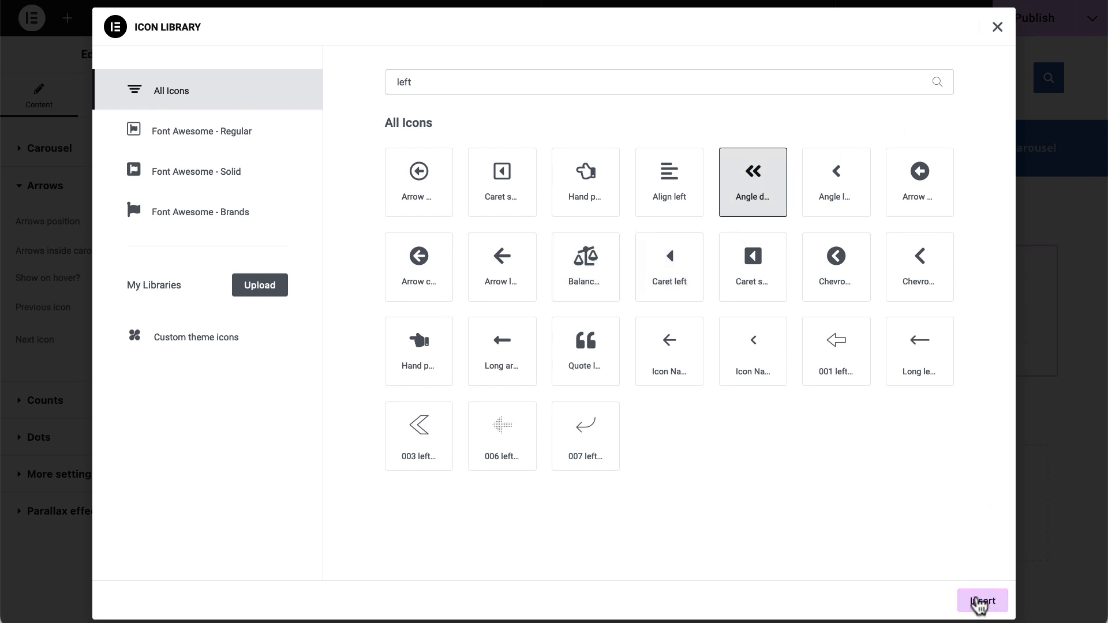
{"action": "left_click", "coordinate": [981, 601]}
Insert the double right angle from the icon library as the next icon and test the previous arrow
{"action": "left_click", "coordinate": [205, 342]}
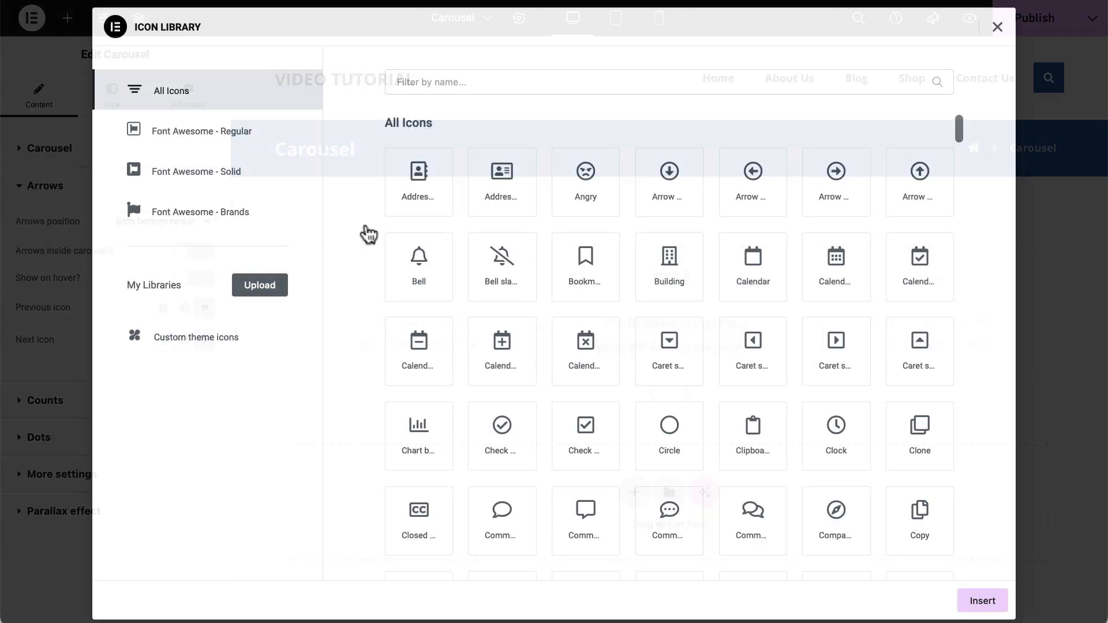
{"action": "type", "text": "right"}
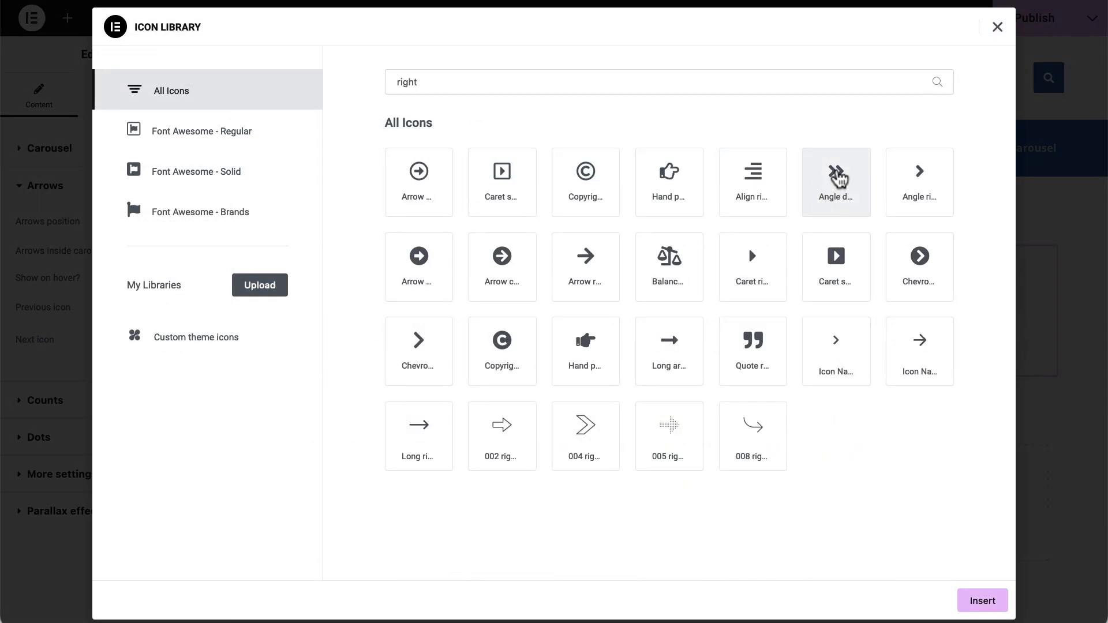
{"action": "left_click", "coordinate": [837, 179]}
{"action": "left_click", "coordinate": [974, 604]}
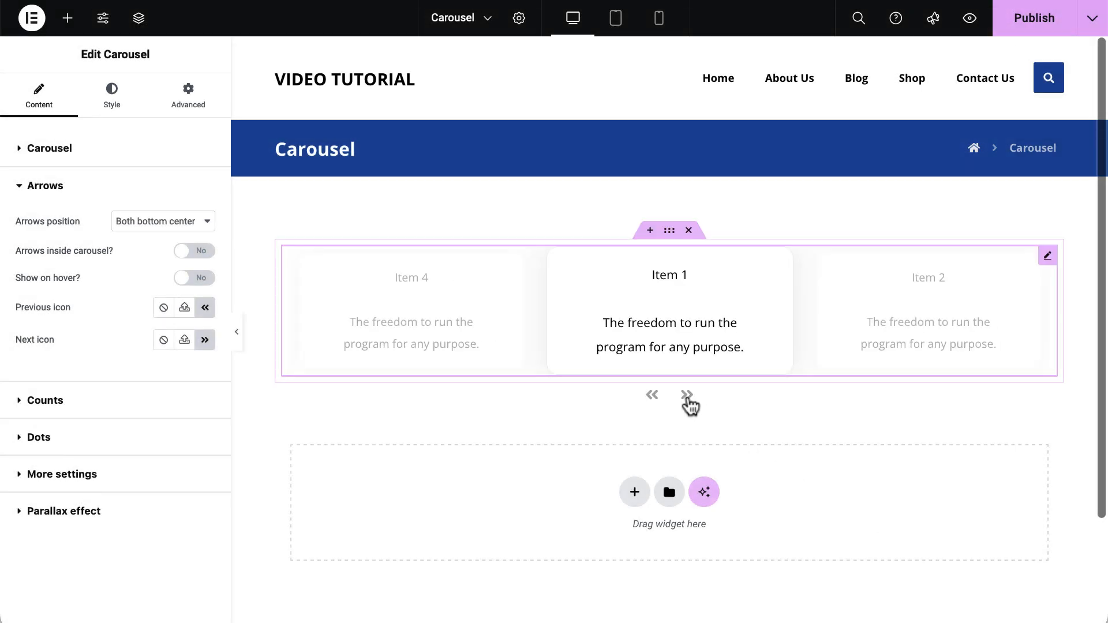
{"action": "left_click", "coordinate": [652, 398]}
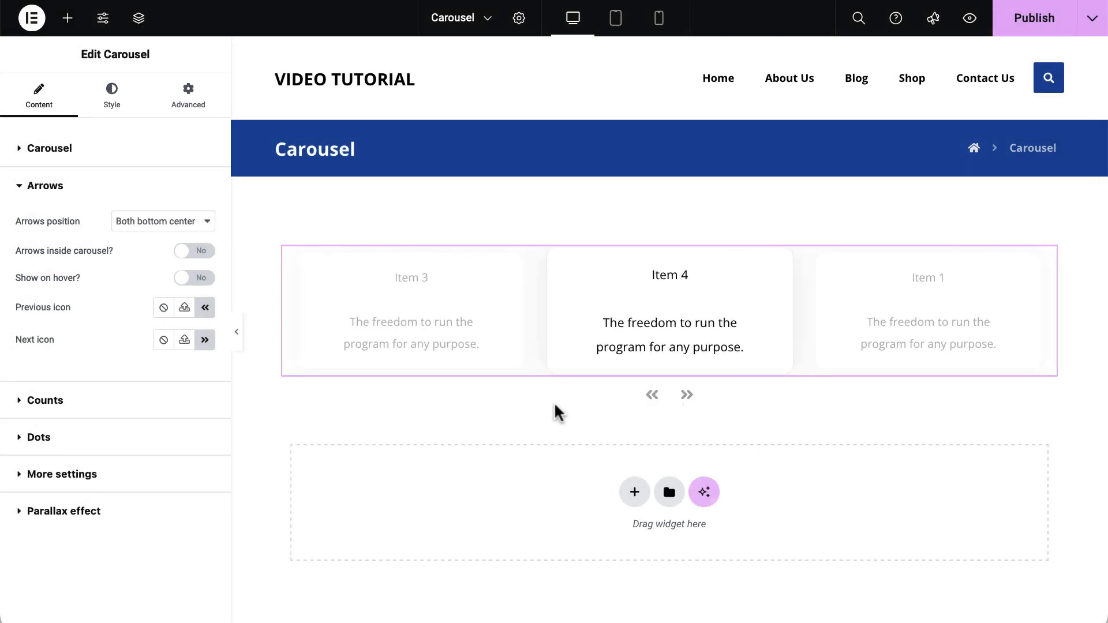
Replace the previous and next icons with the single left angle and single right angle icons
{"action": "left_click", "coordinate": [205, 312]}
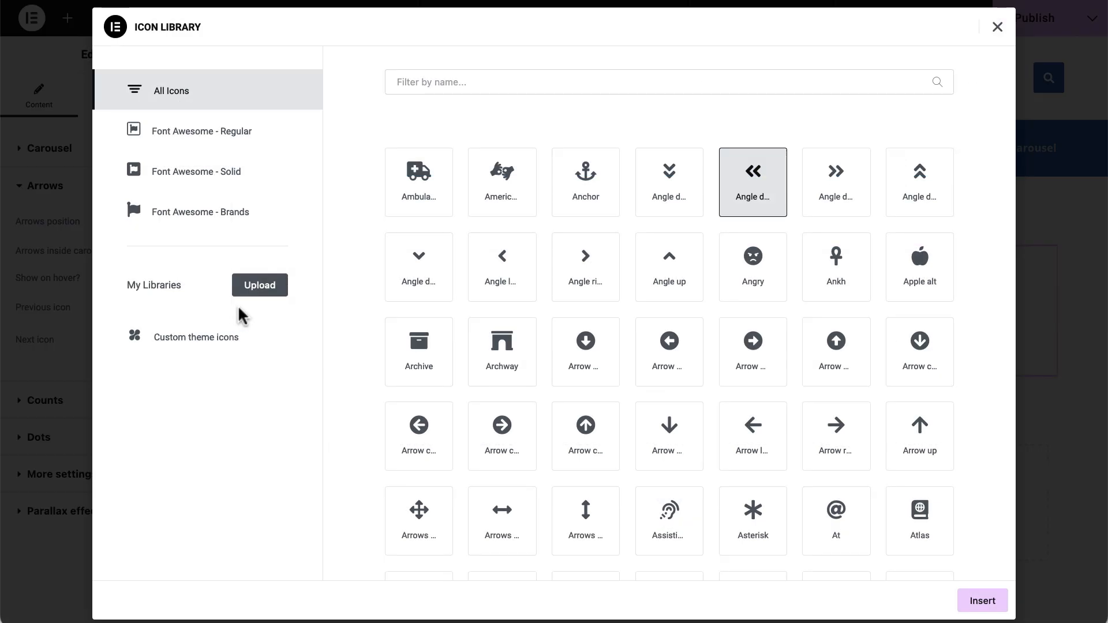
{"action": "left_click", "coordinate": [507, 278]}
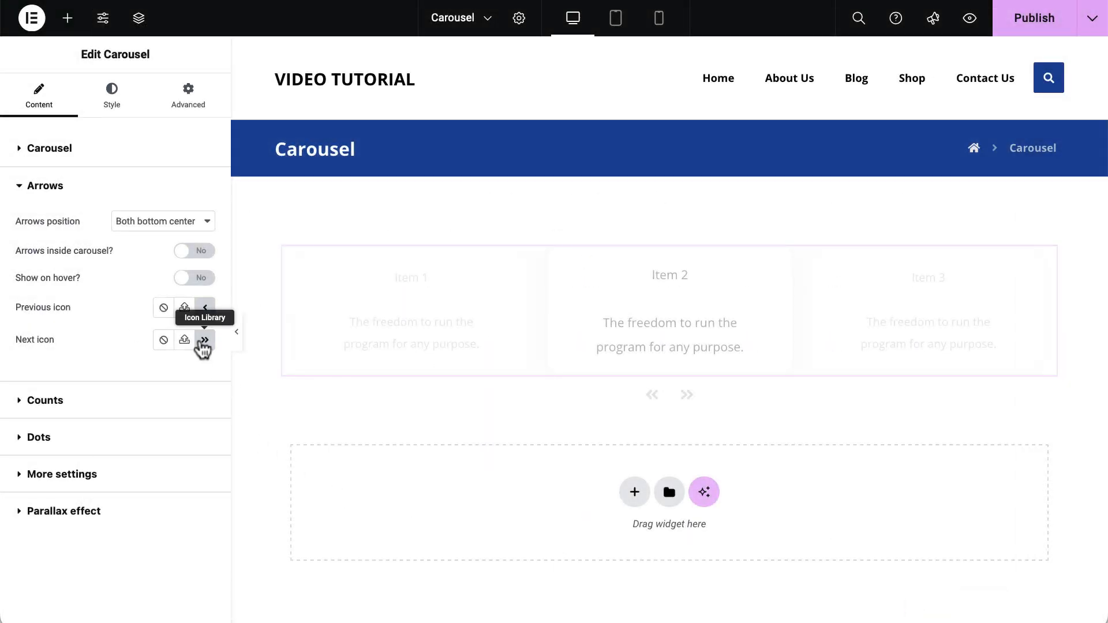
{"action": "left_click", "coordinate": [204, 340]}
{"action": "left_click", "coordinate": [609, 296]}
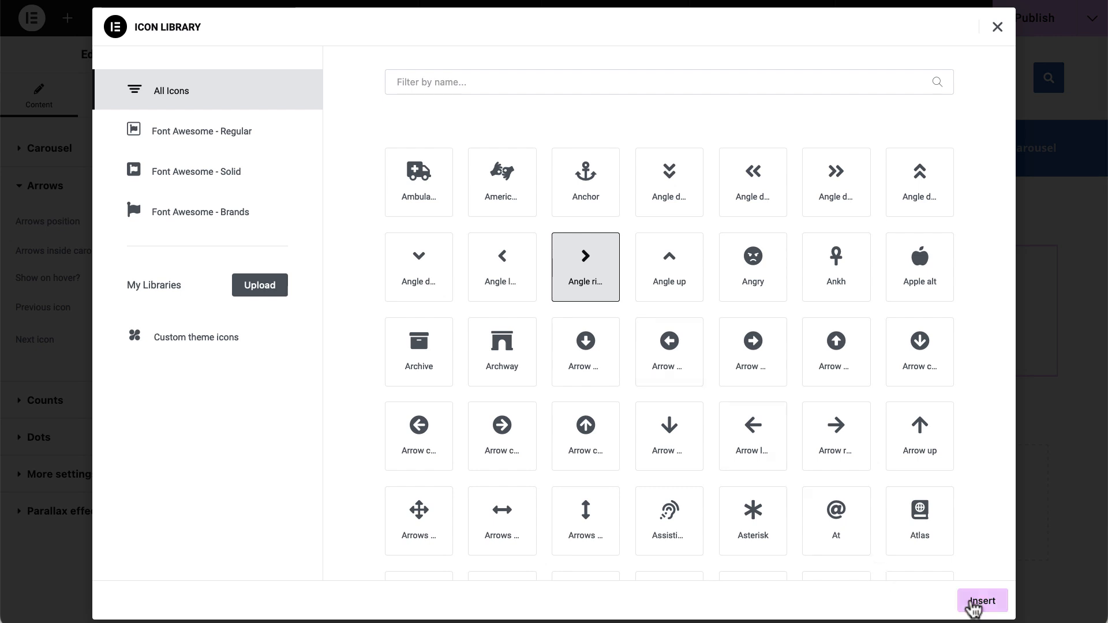
{"action": "left_click", "coordinate": [973, 603]}
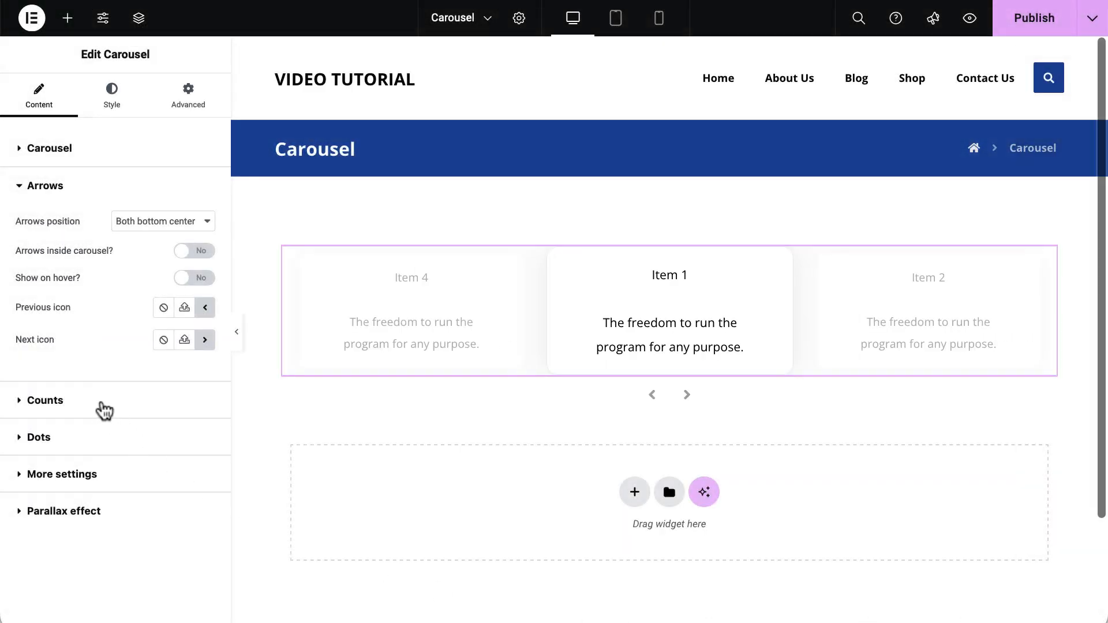
Try the slide counts display on the carousel and turn it off again
{"action": "left_click", "coordinate": [105, 410]}
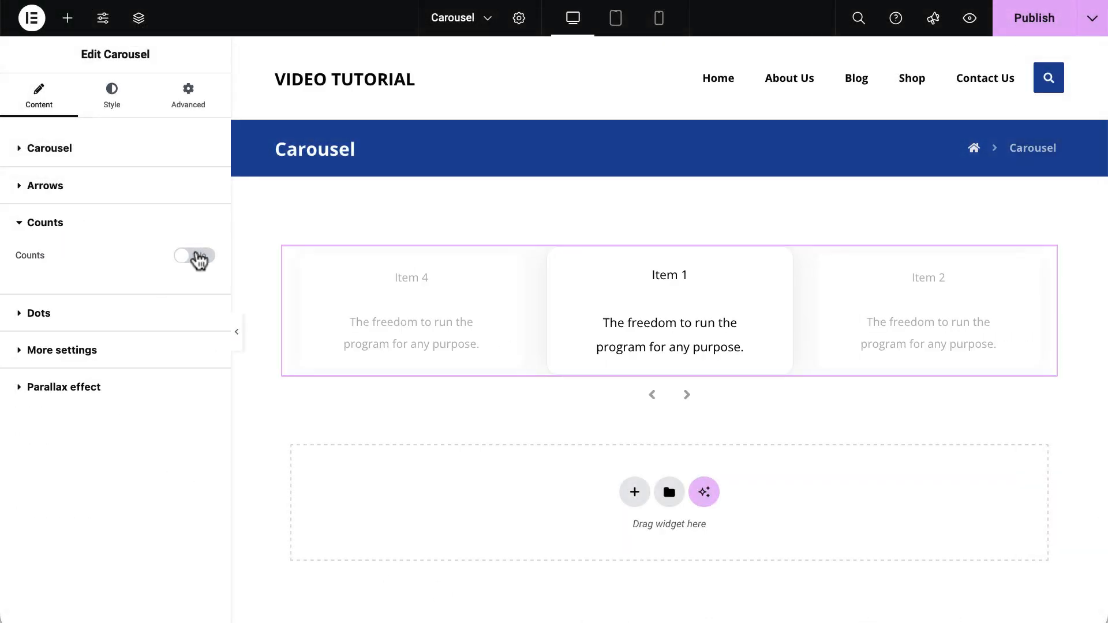
{"action": "left_click", "coordinate": [197, 255]}
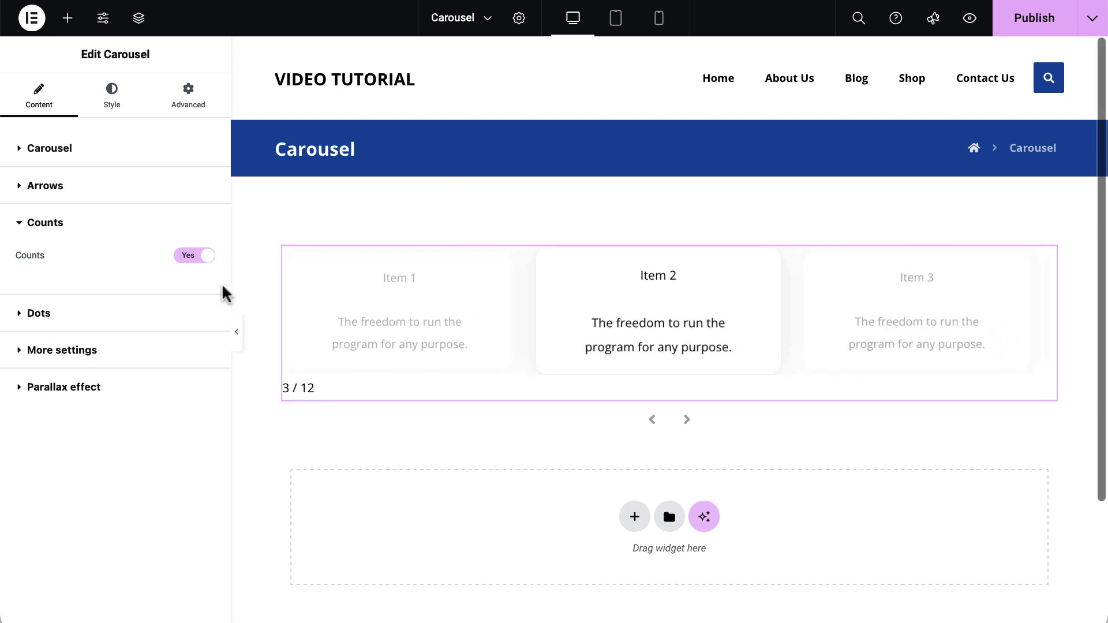
{"action": "left_click", "coordinate": [186, 257]}
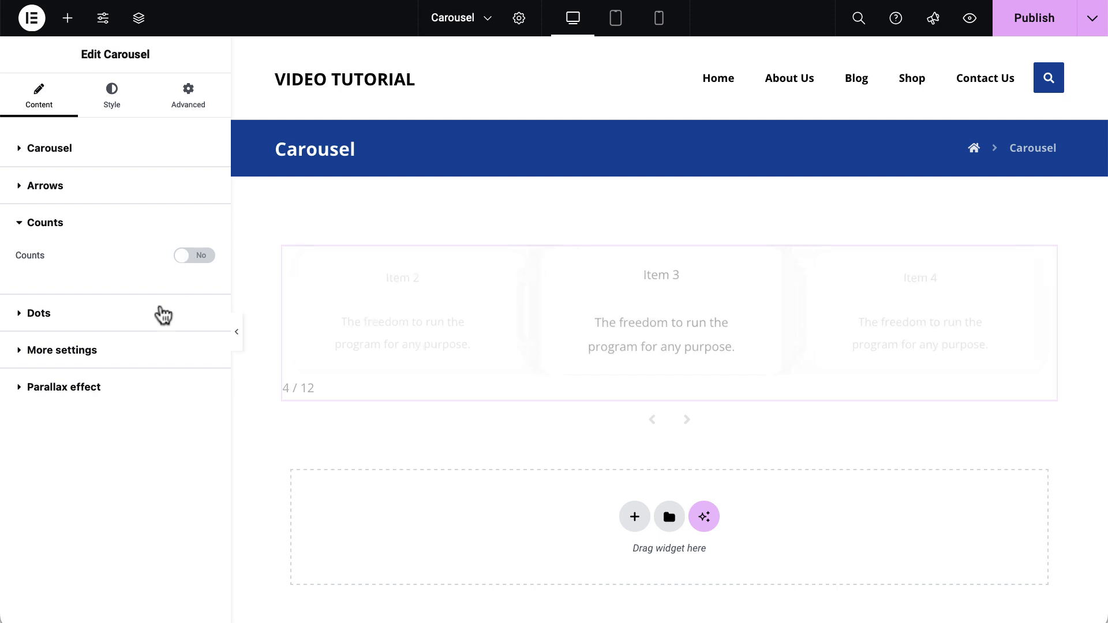
Try the carousel's navigation dots at Top center, and set their position to Vertical top left
{"action": "left_click", "coordinate": [159, 314]}
{"action": "left_click", "coordinate": [166, 295]}
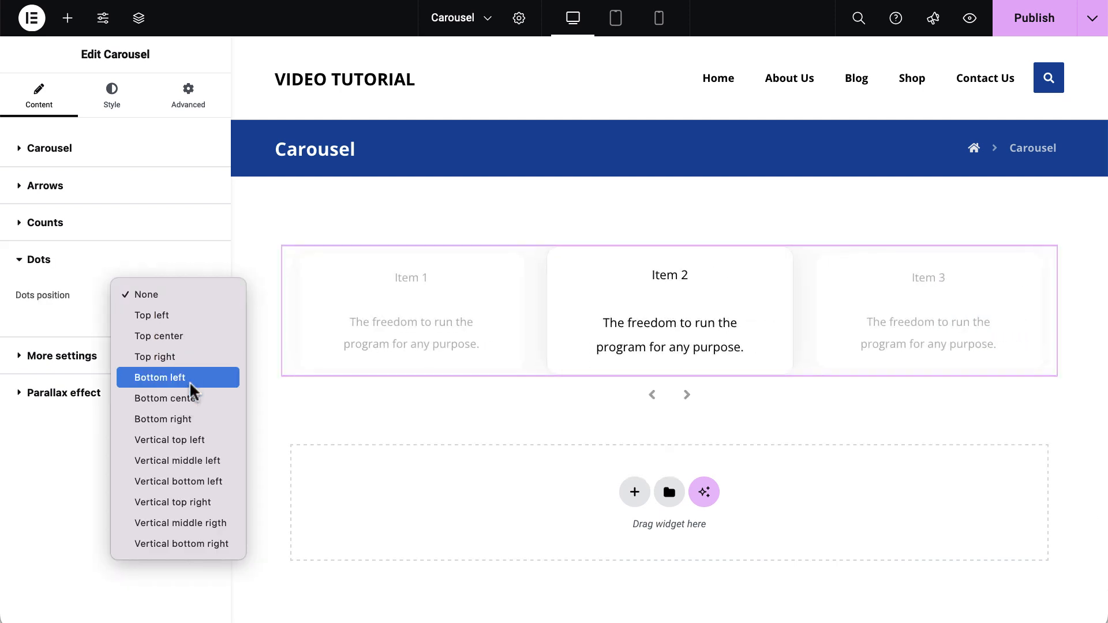
{"action": "left_click", "coordinate": [194, 337]}
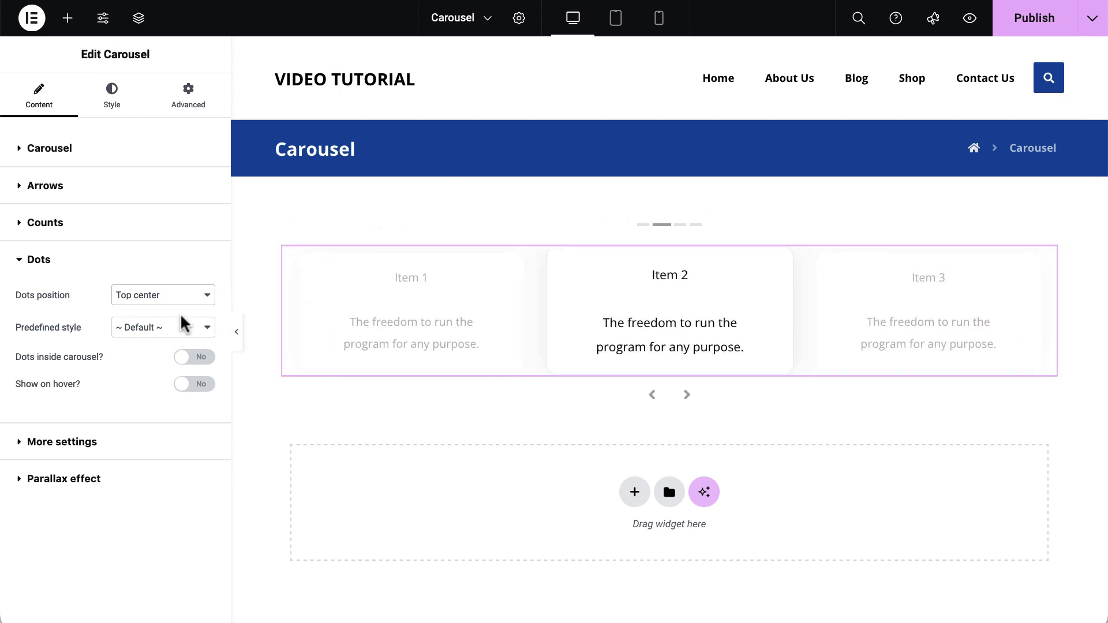
{"action": "left_click", "coordinate": [185, 297]}
{"action": "left_click", "coordinate": [181, 341]}
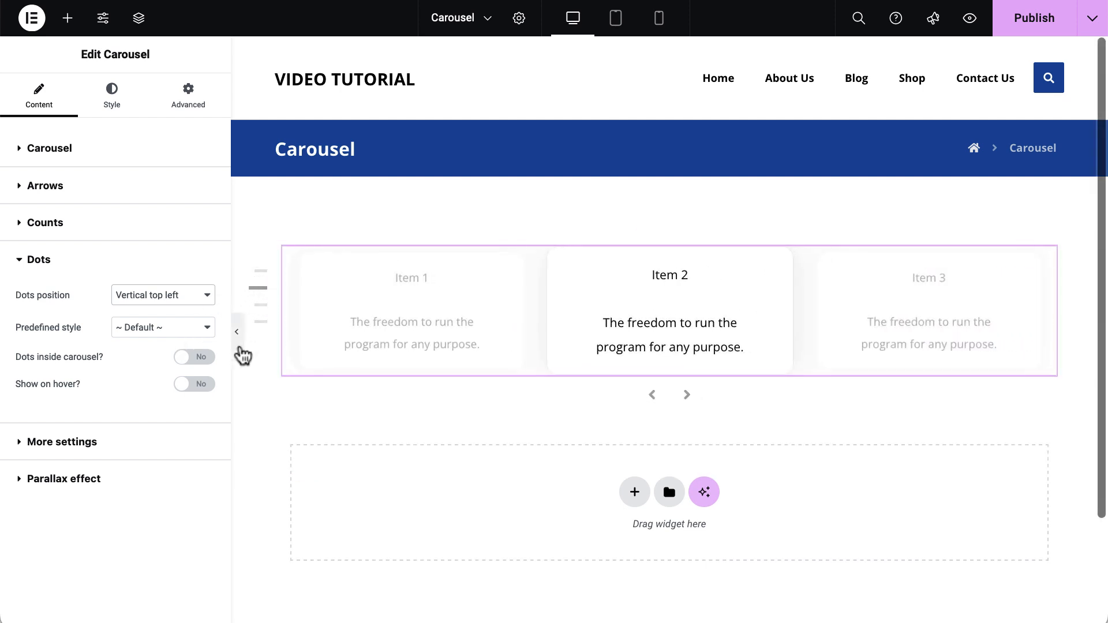
Try the Circle predefined style for the dots, and set the style to Square
{"action": "left_click", "coordinate": [186, 329]}
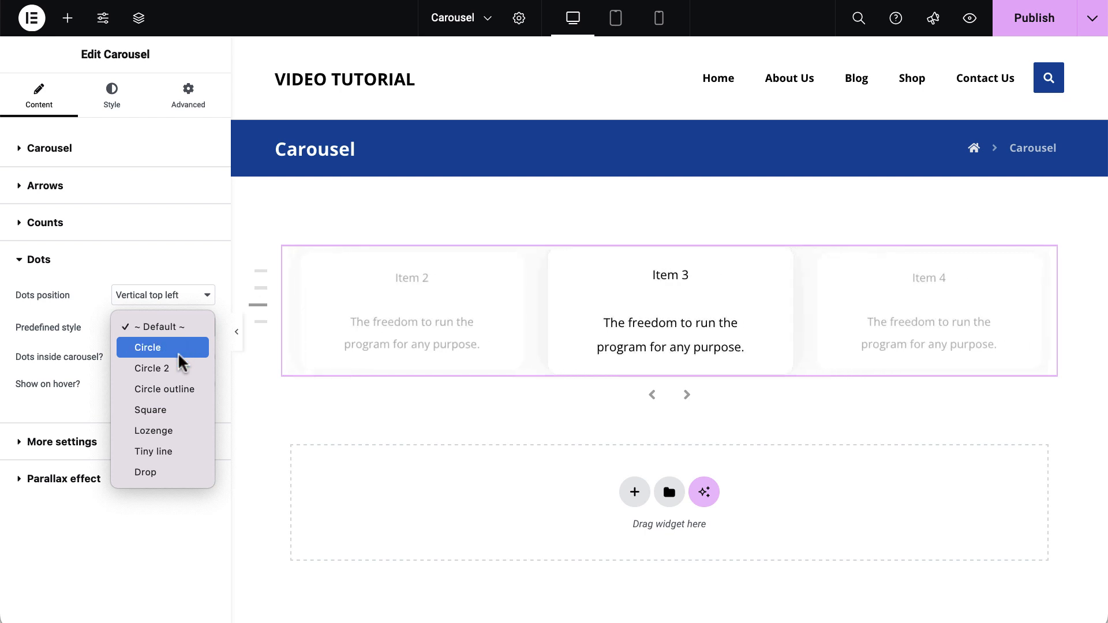
{"action": "left_click", "coordinate": [178, 350]}
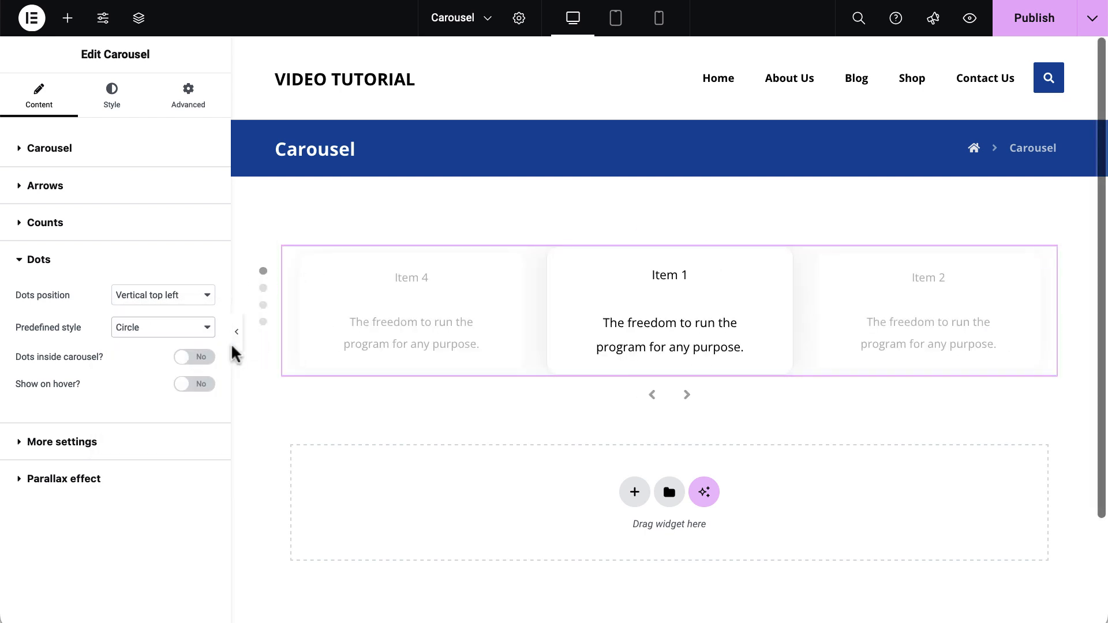
{"action": "left_click", "coordinate": [184, 332]}
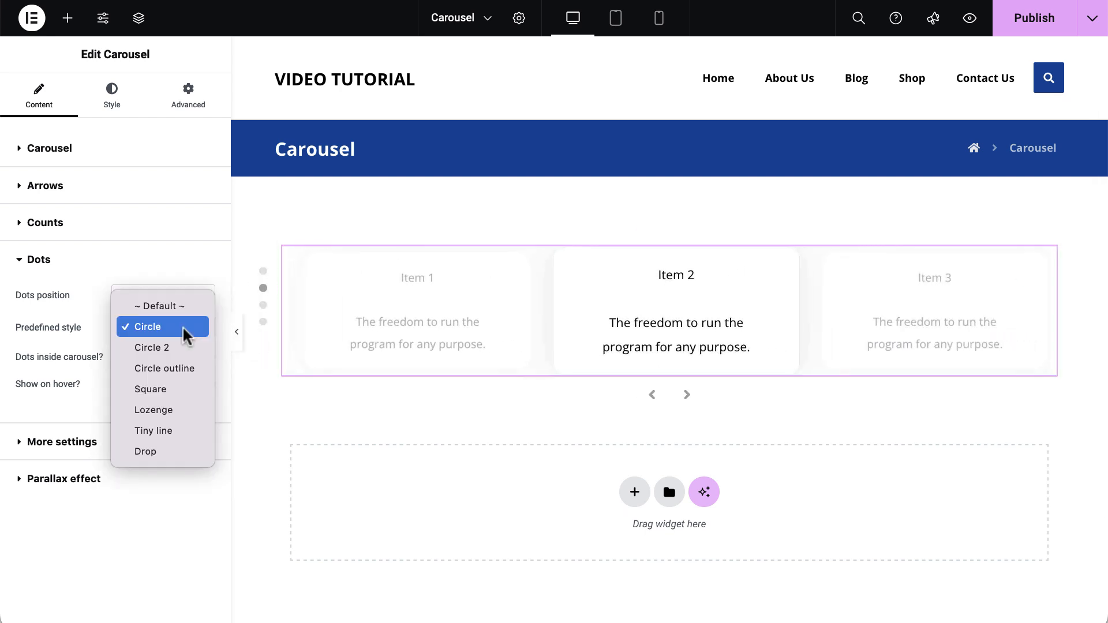
{"action": "left_click", "coordinate": [176, 390]}
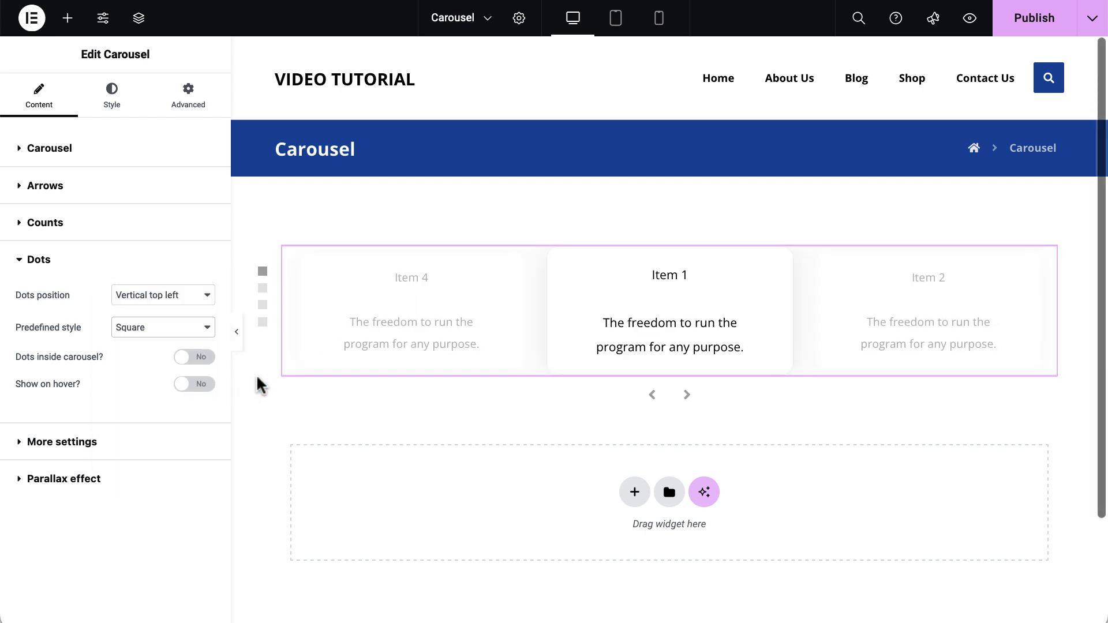
Try the dots inside the carousel, turn that option off again, and enable showing the dots on hover
{"action": "left_click", "coordinate": [197, 359]}
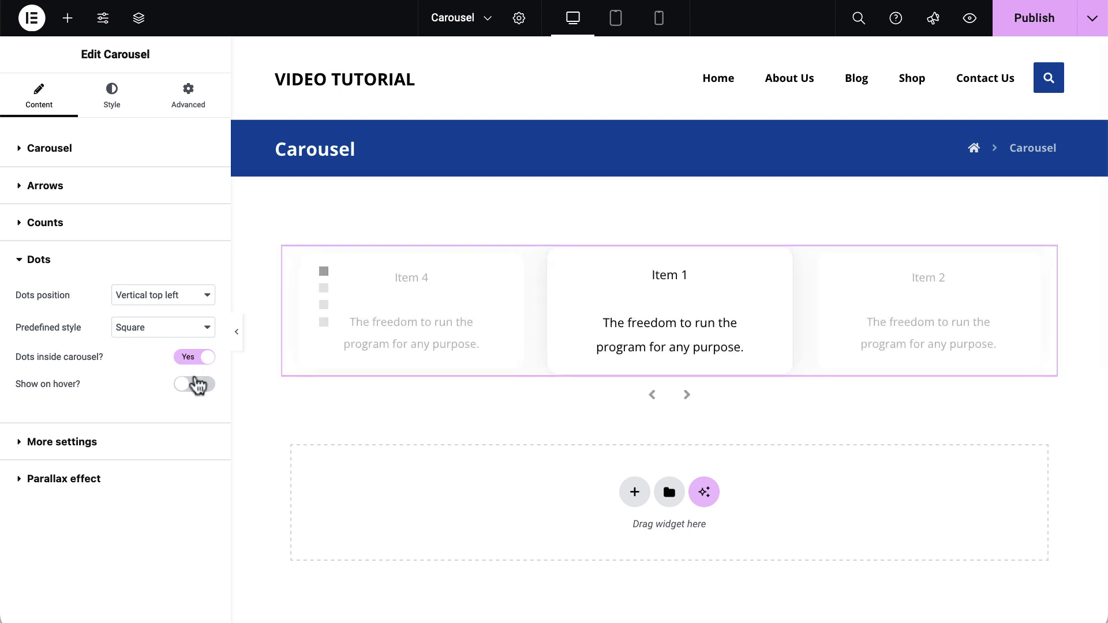
{"action": "left_click", "coordinate": [198, 386]}
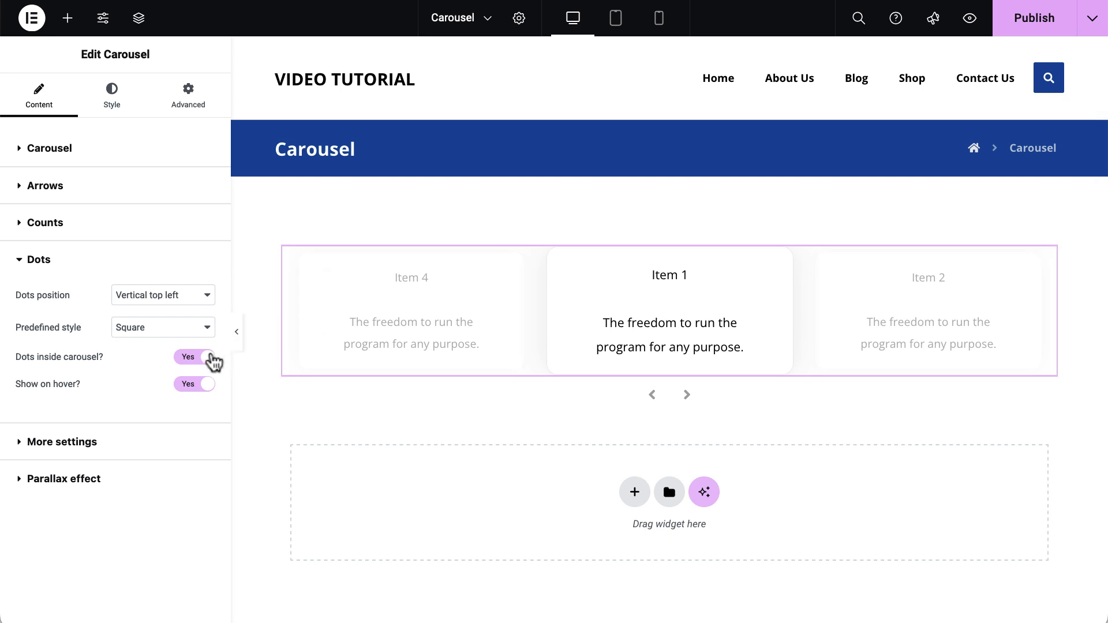
{"action": "left_click", "coordinate": [194, 360]}
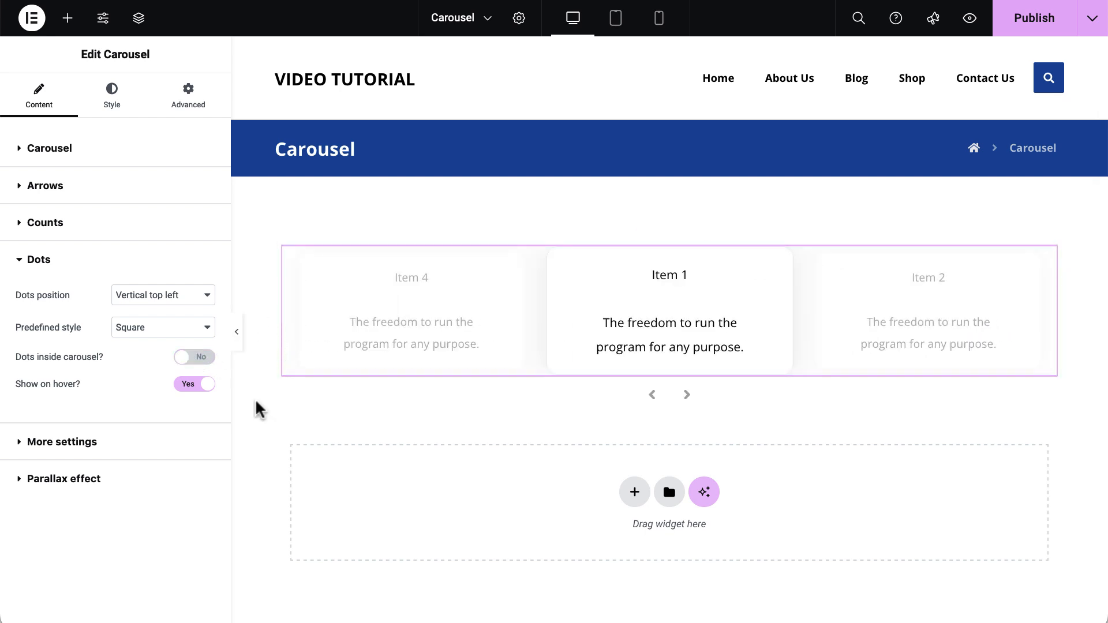
Review the carousel's additional settings, such as overflow, fade mode, mouse wheel, vertical mode and sync options
{"action": "left_click", "coordinate": [152, 441]}
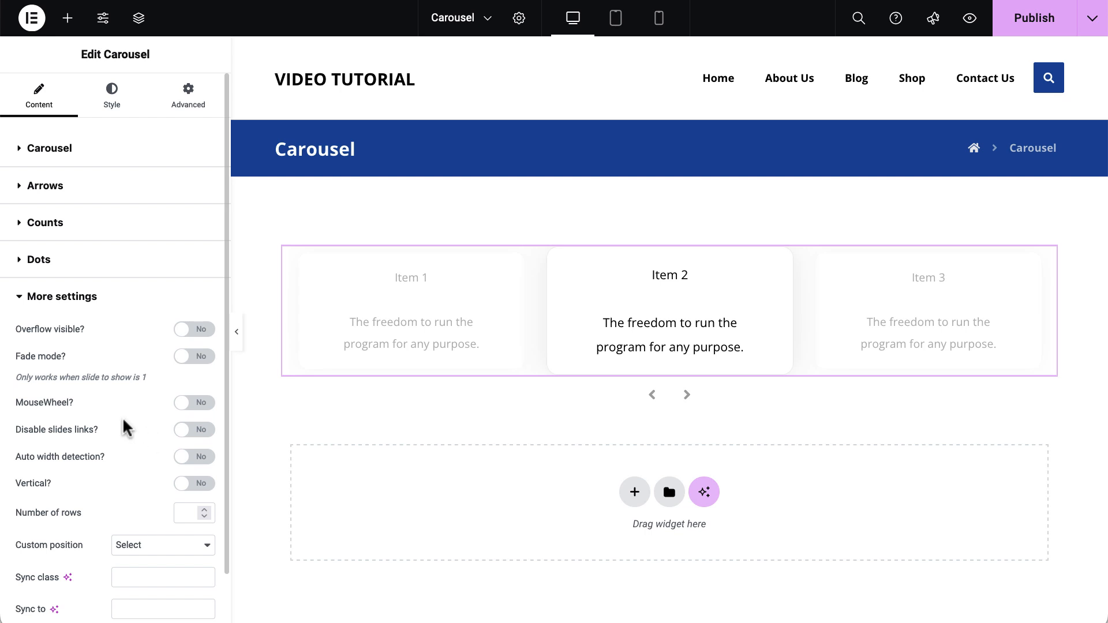
{"action": "scroll", "coordinate": [129, 329], "scroll_direction": "down", "scroll_amount": 1}
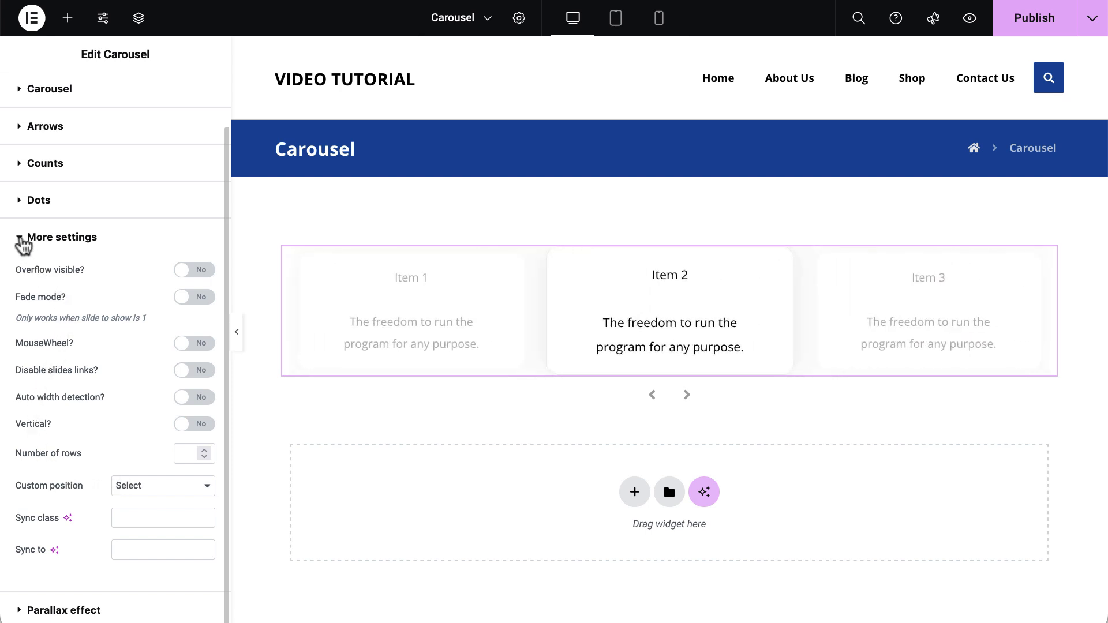
{"action": "left_click", "coordinate": [22, 241]}
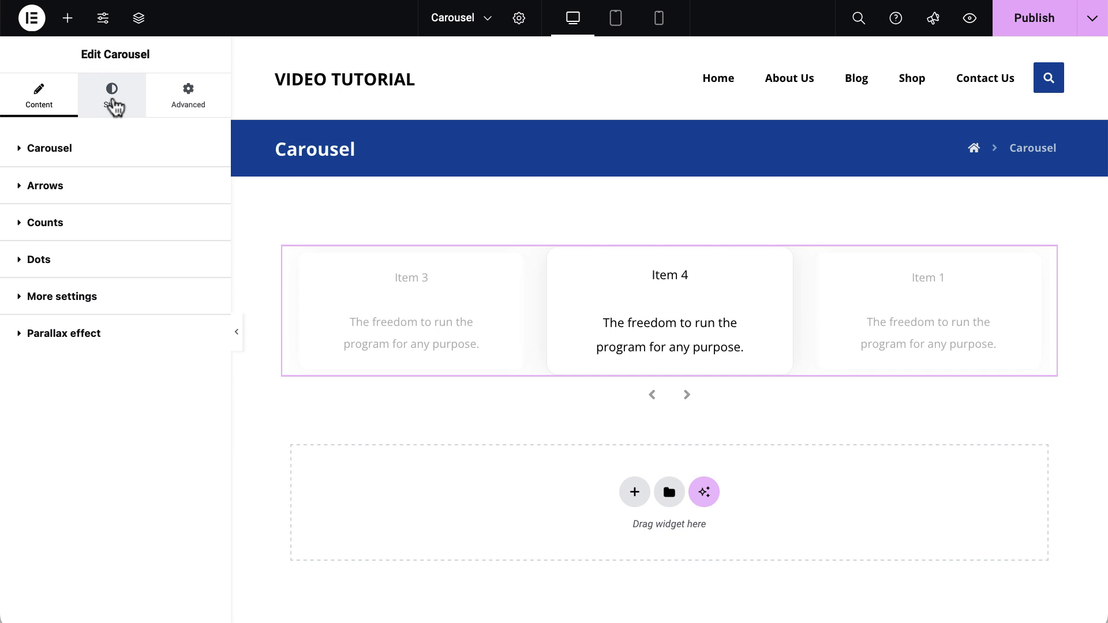
Set the carousel dots' background color to #8bc34a and publish the page
{"action": "left_click", "coordinate": [113, 105]}
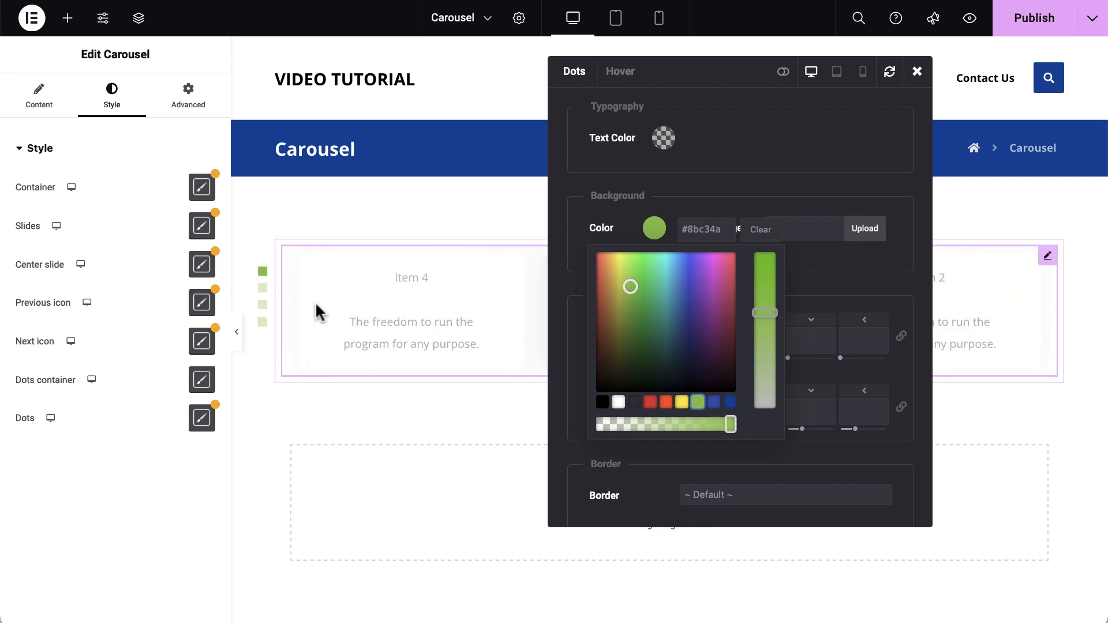
{"action": "left_click", "coordinate": [917, 72]}
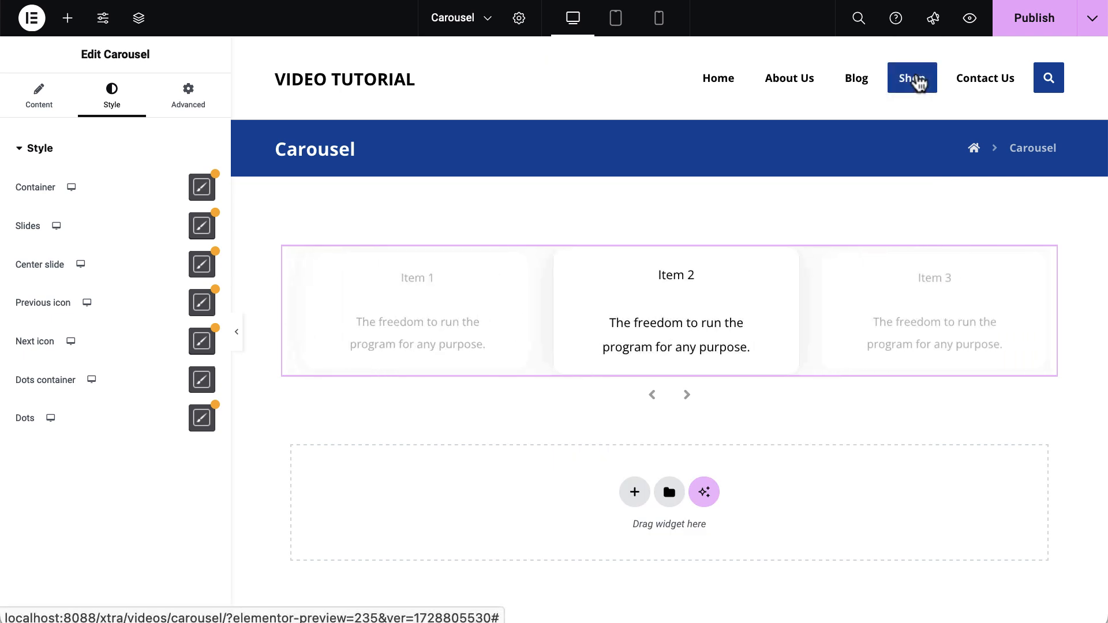
{"action": "left_click", "coordinate": [1023, 22]}
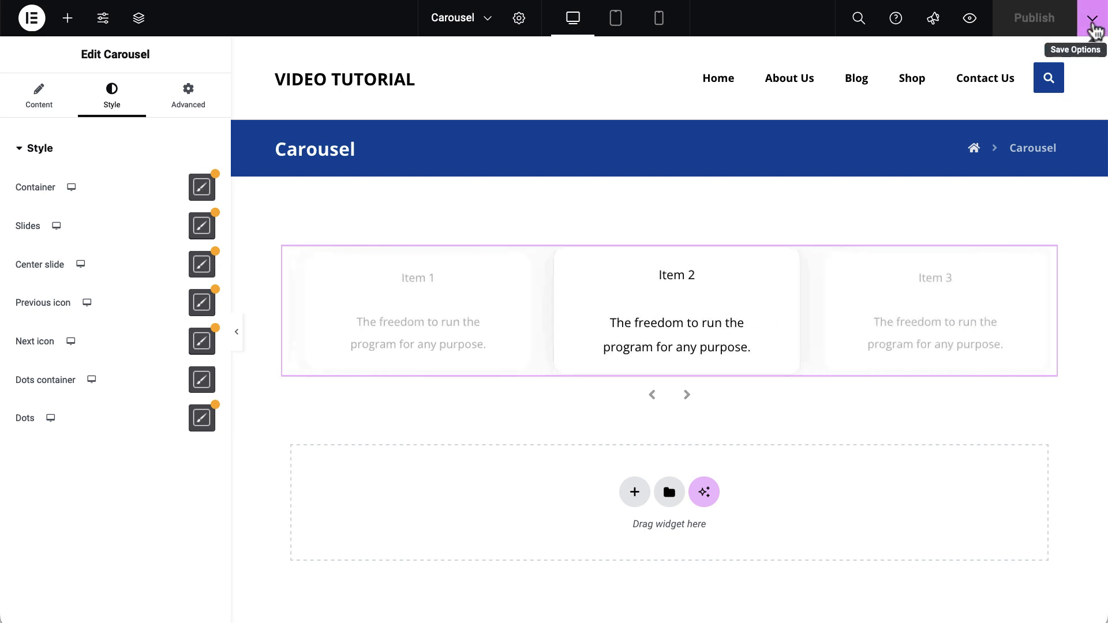
View the published Carousel page on the live site and return to the editor
{"action": "left_click", "coordinate": [1092, 26]}
{"action": "left_click", "coordinate": [1040, 143]}
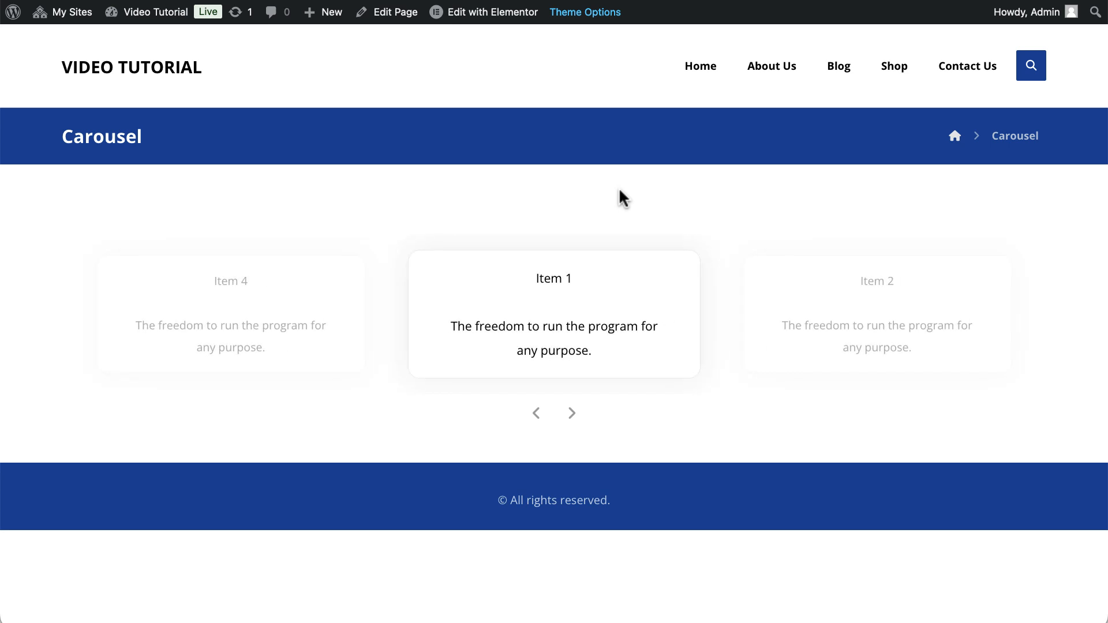
{"action": "left_click", "coordinate": [277, 1]}
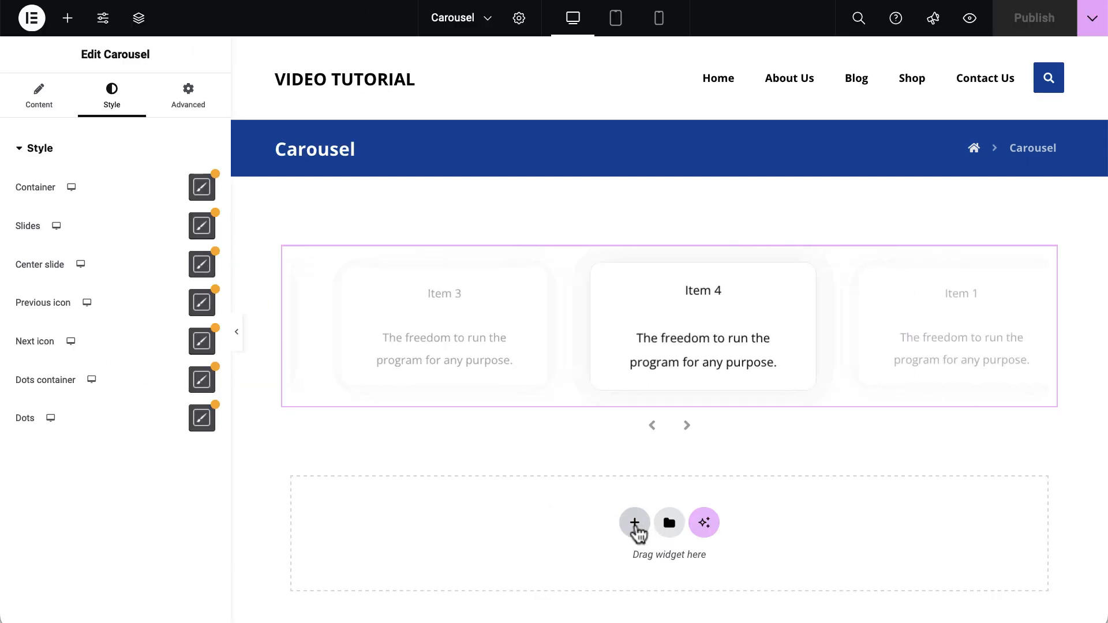
Add a new single-column Flexbox container below the existing carousel
{"action": "left_click", "coordinate": [636, 524]}
{"action": "scroll", "coordinate": [683, 513], "scroll_direction": "down", "scroll_amount": 4}
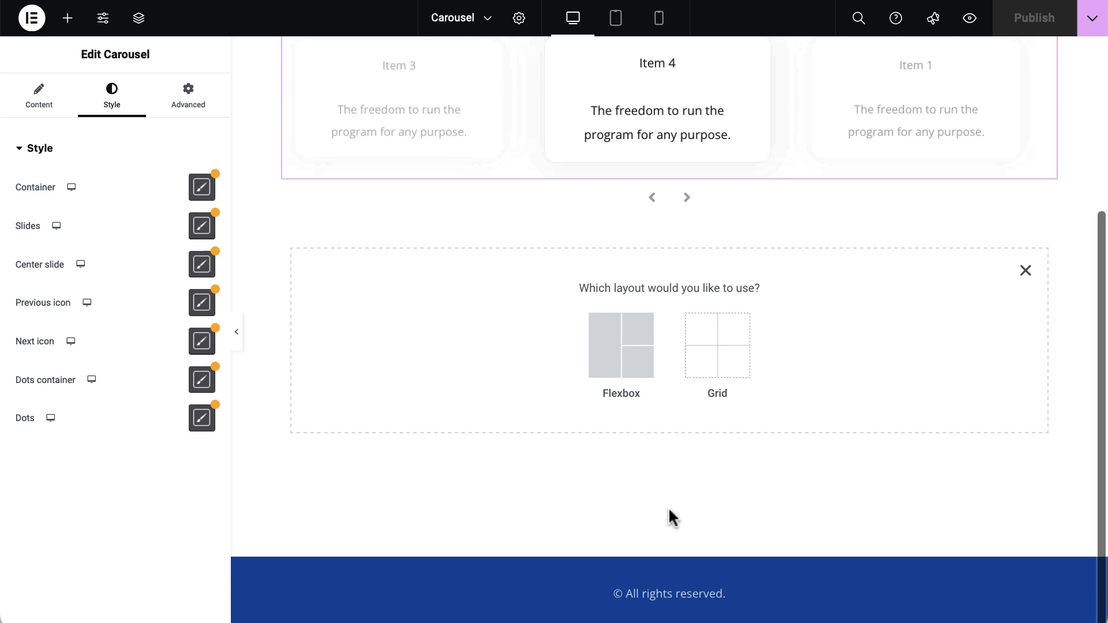
{"action": "left_click", "coordinate": [614, 354]}
{"action": "left_click", "coordinate": [453, 339]}
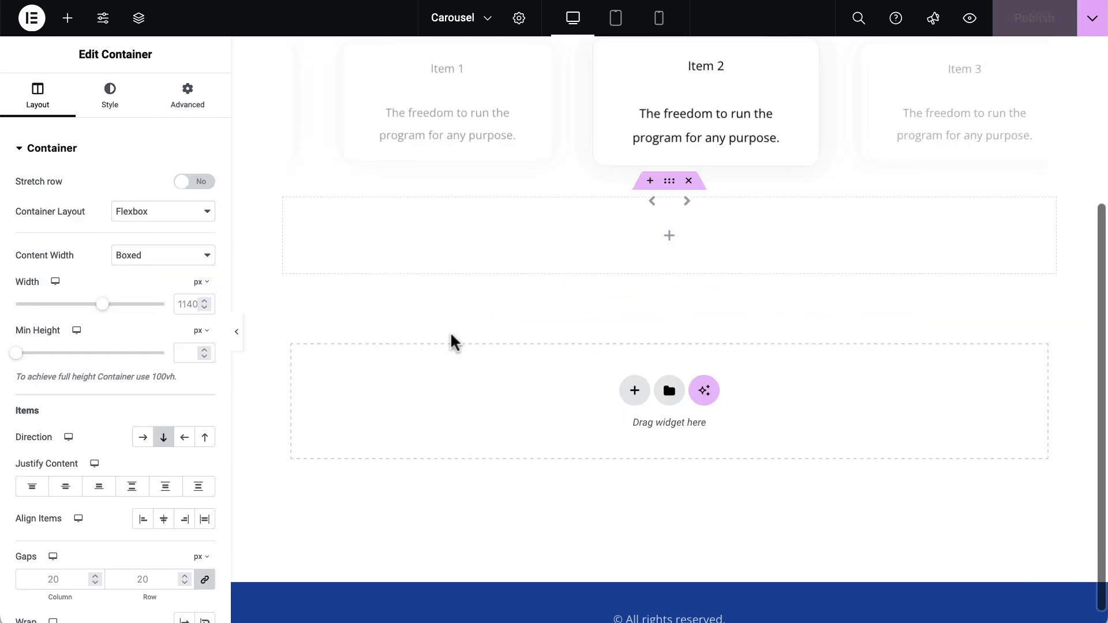
Unlink the new container's margins and set them to 150 px at the top and 100 px at the bottom, with 0 on both sides
{"action": "left_click", "coordinate": [182, 84]}
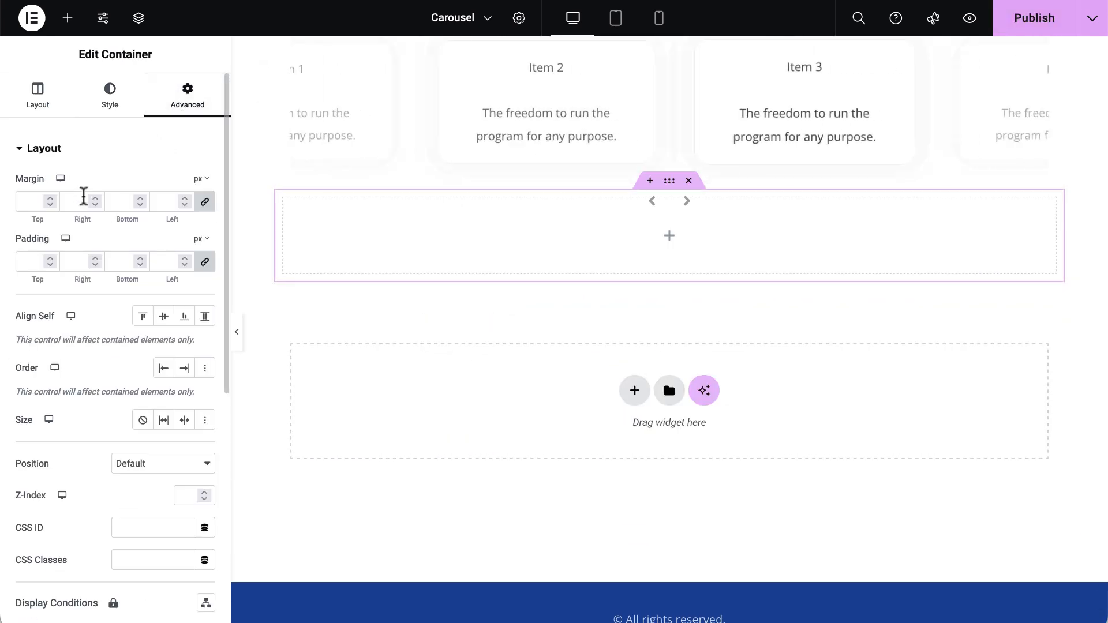
{"action": "left_click", "coordinate": [205, 203]}
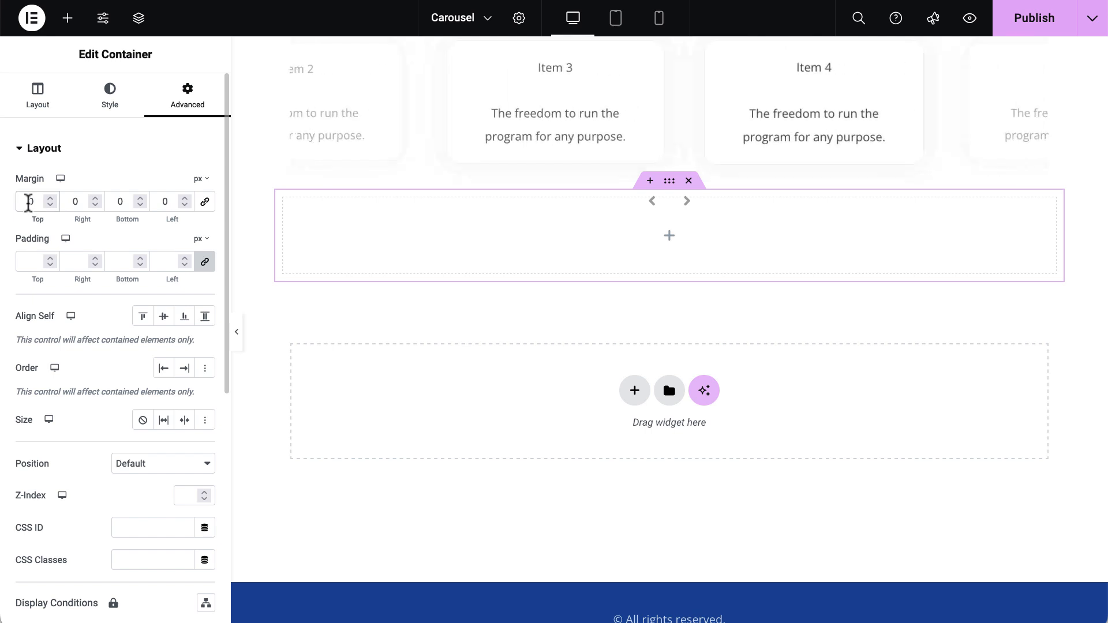
{"action": "left_click_drag", "start_coordinate": [28, 202], "coordinate": [36, 202]}
{"action": "type", "text": "150"}
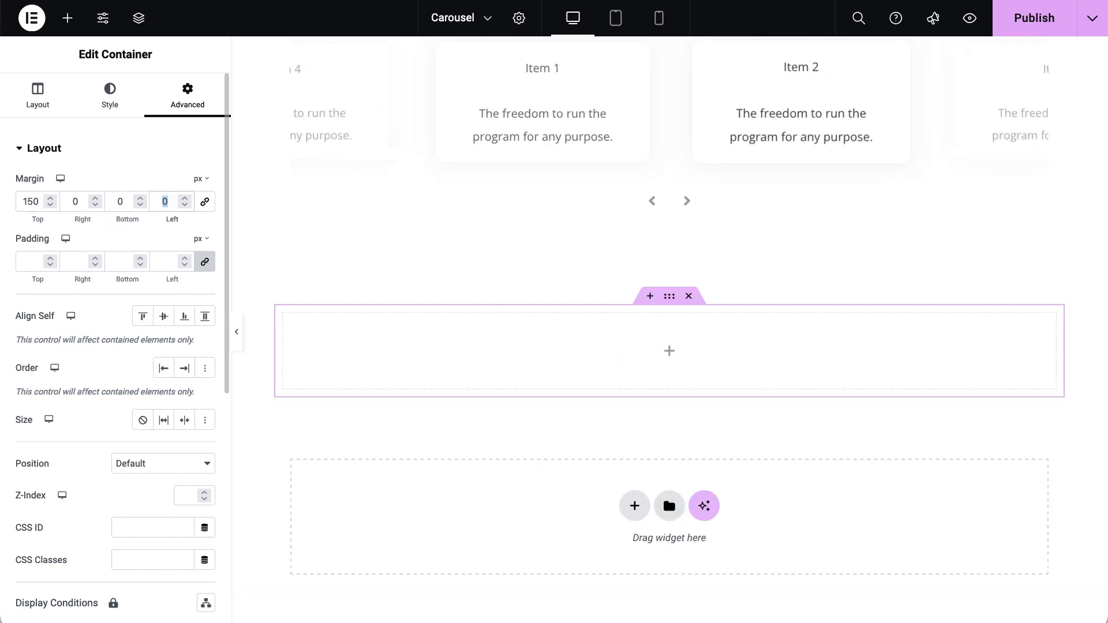
{"action": "type", "text": "100"}
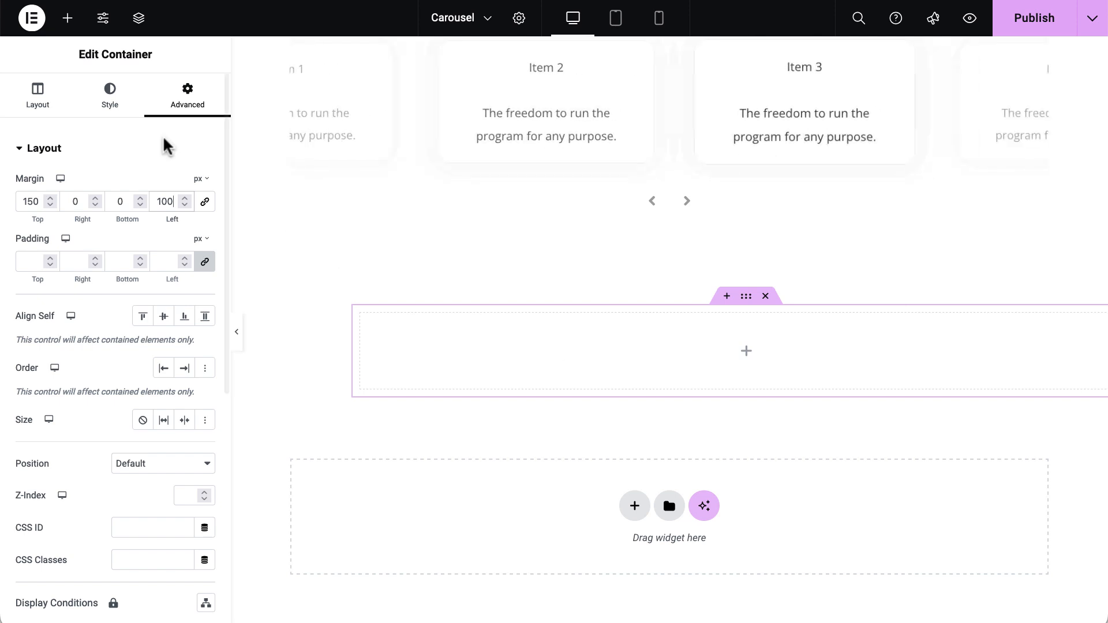
{"action": "left_click_drag", "start_coordinate": [157, 199], "coordinate": [184, 199]}
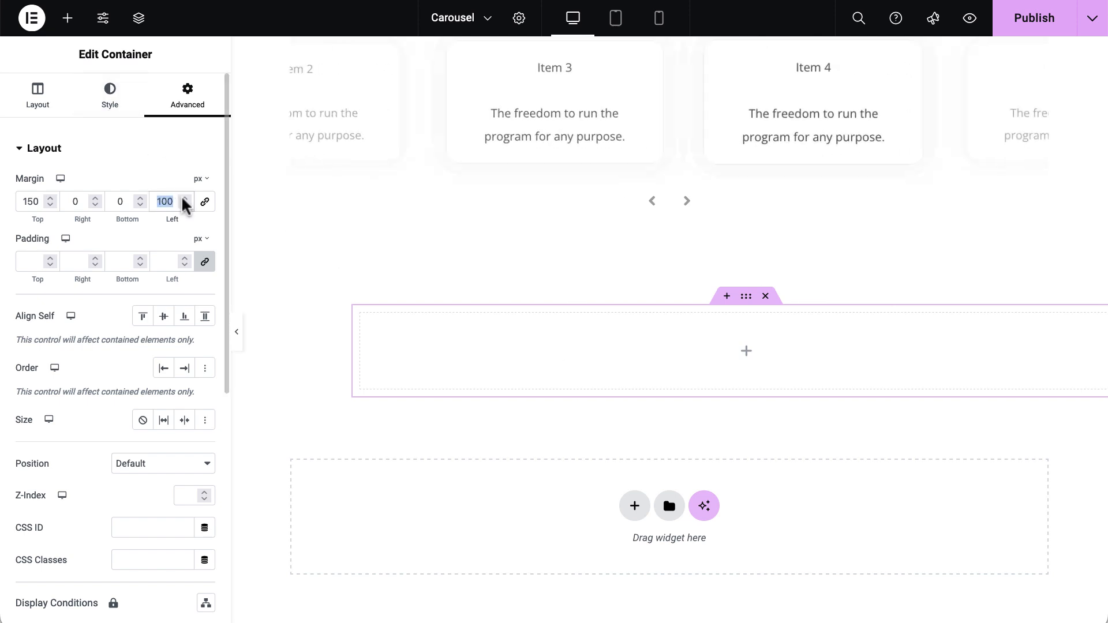
{"action": "type", "text": "0"}
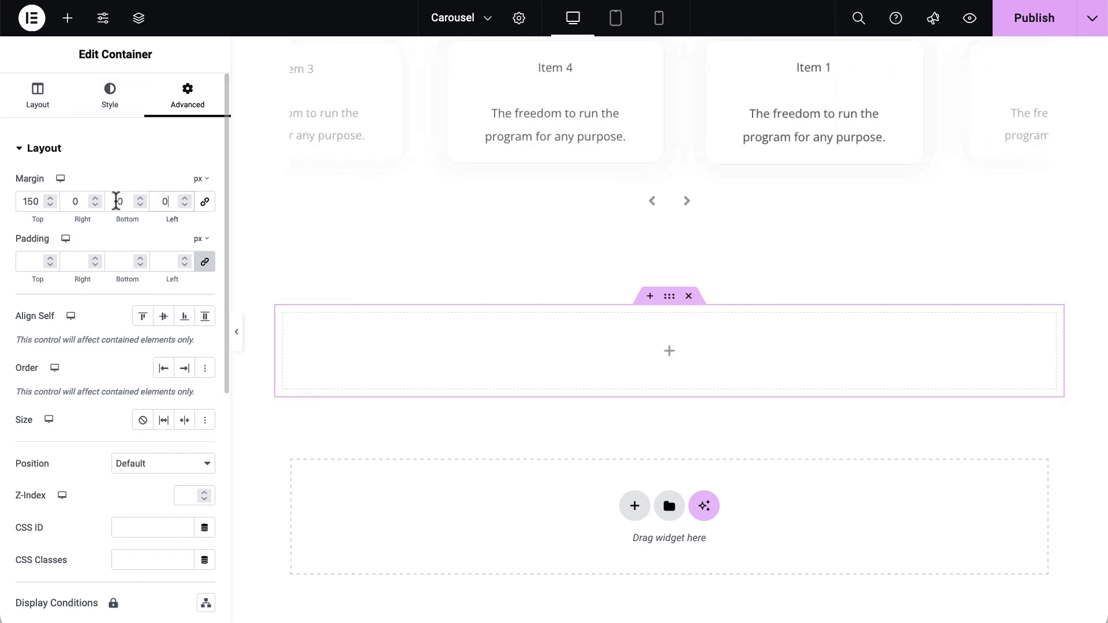
{"action": "left_click_drag", "start_coordinate": [116, 201], "coordinate": [125, 200]}
{"action": "type", "text": "100"}
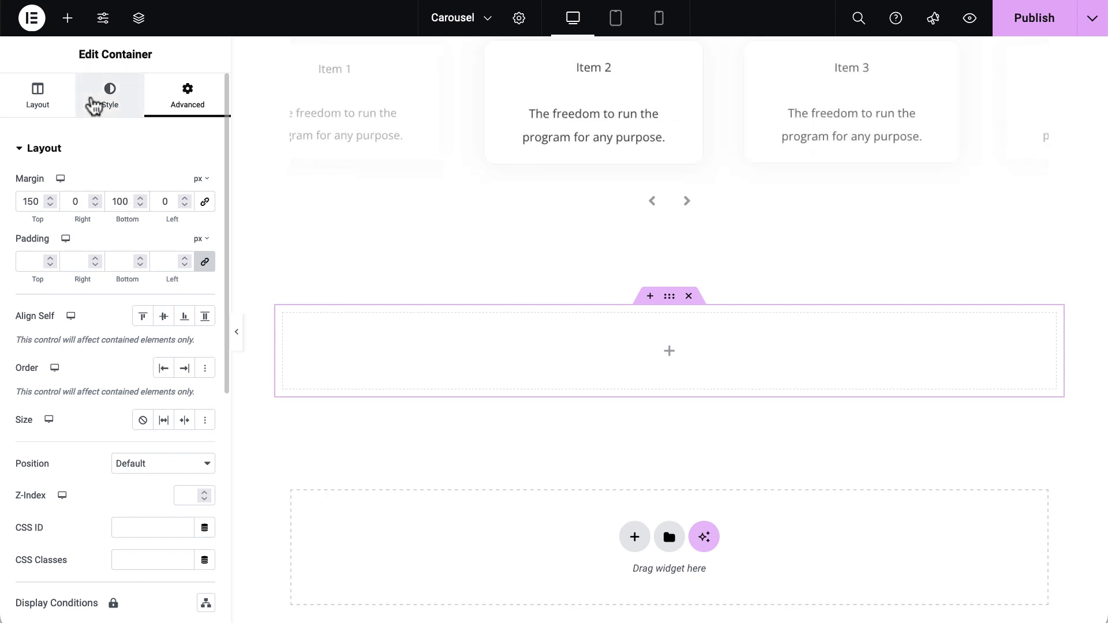
Give the new container a classic background in light grey #EBEBEB
{"action": "left_click", "coordinate": [92, 105]}
{"action": "left_click", "coordinate": [144, 219]}
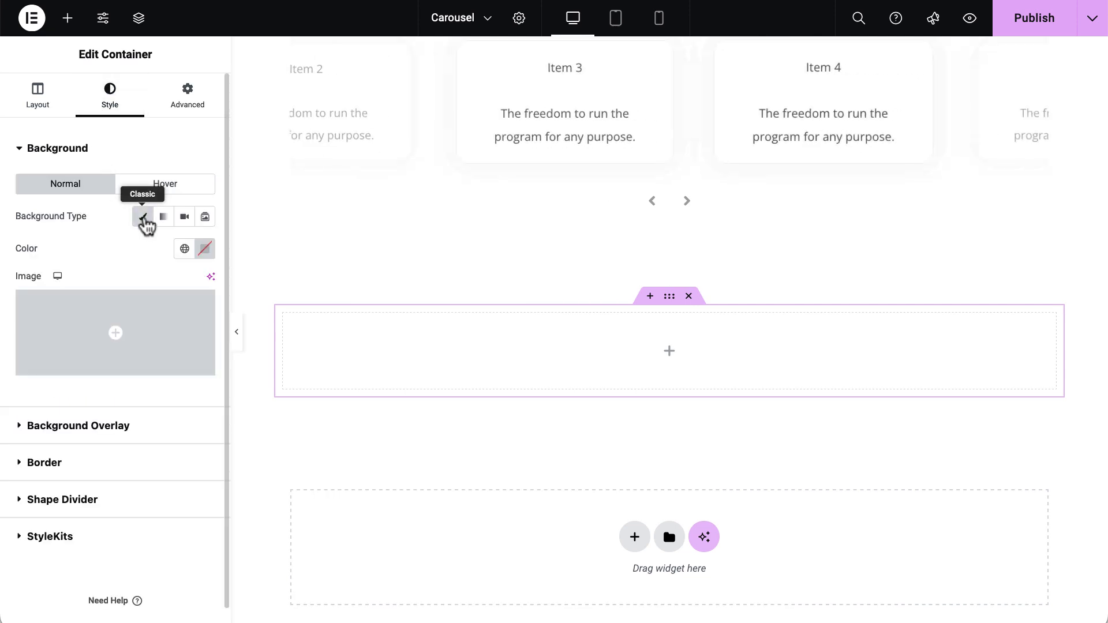
{"action": "left_click", "coordinate": [204, 249]}
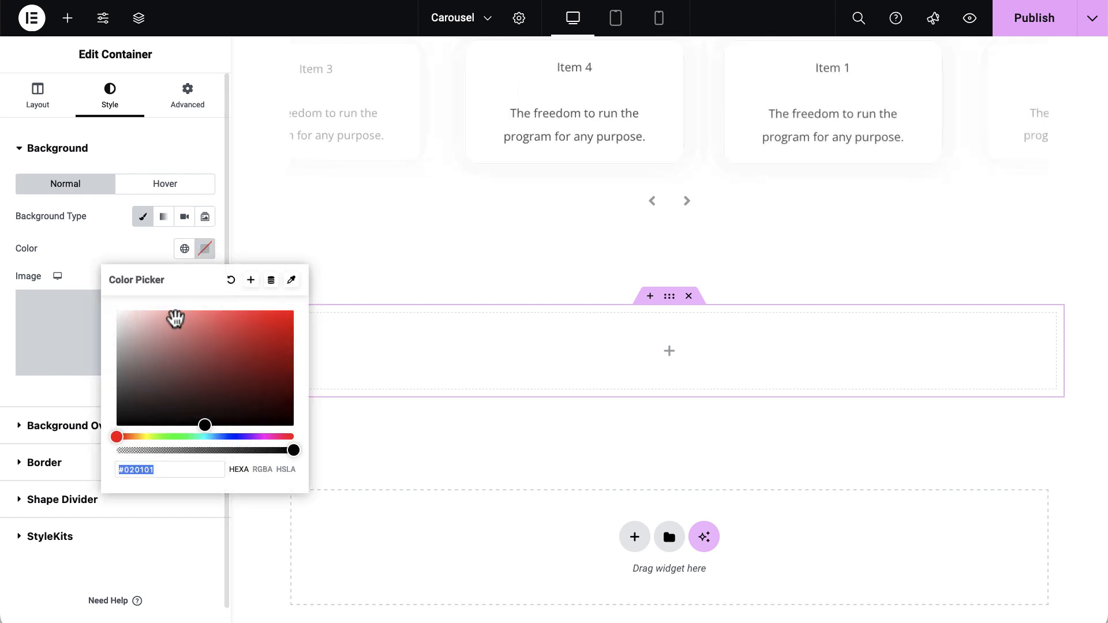
{"action": "left_click_drag", "start_coordinate": [173, 316], "coordinate": [113, 327]}
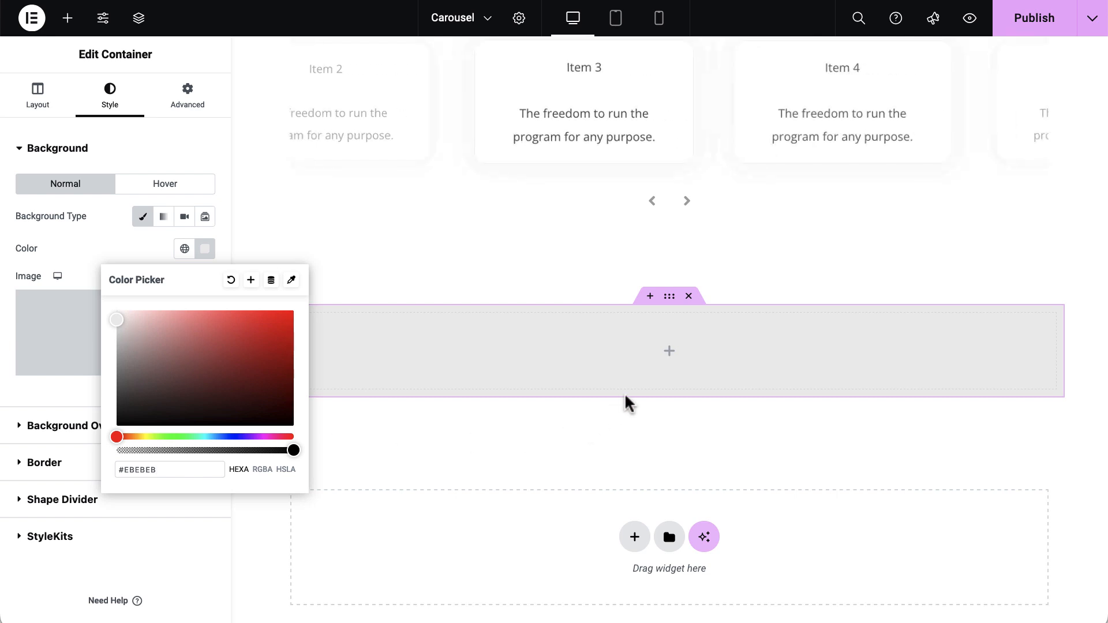
Find the unlocked Carousel widget with "caro" and place it in the grey container
{"action": "left_click", "coordinate": [669, 351]}
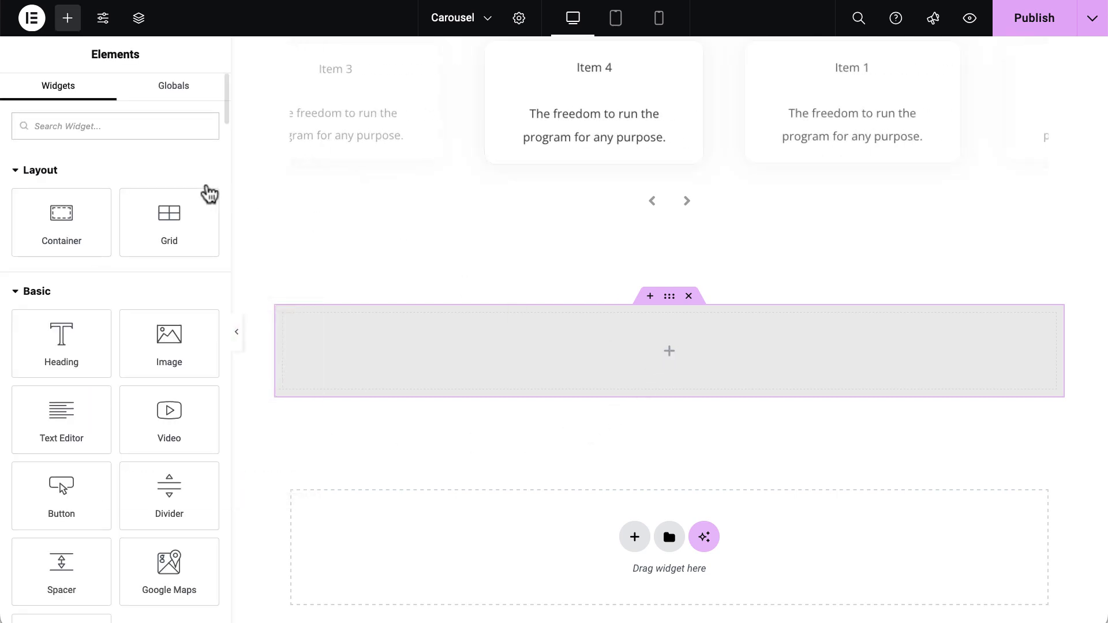
{"action": "type", "text": "caro"}
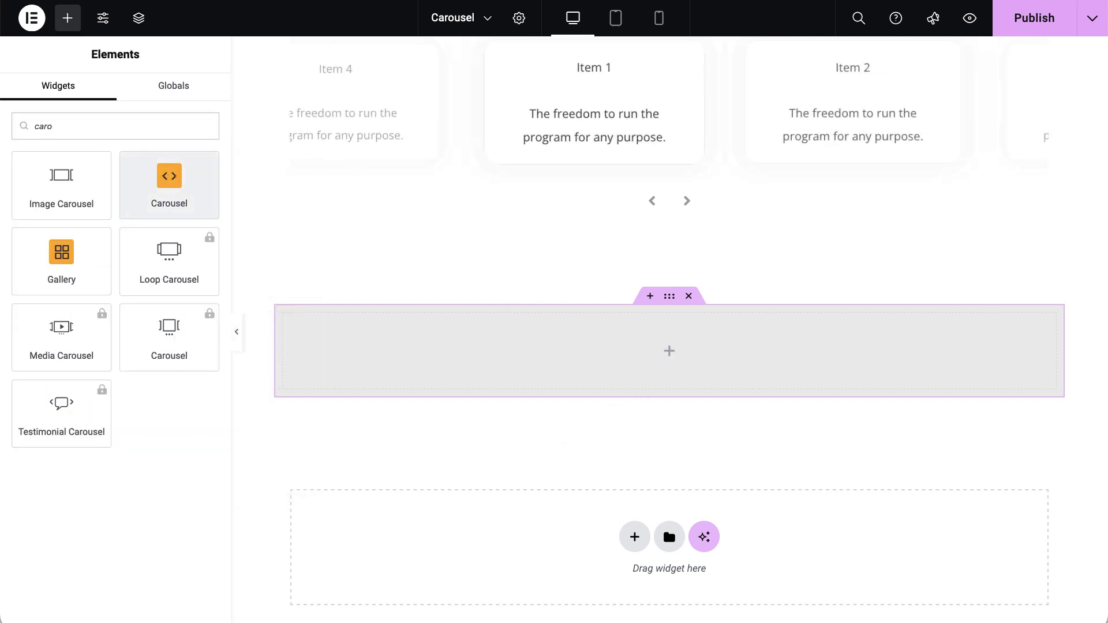
{"action": "left_click_drag", "start_coordinate": [177, 167], "coordinate": [548, 349]}
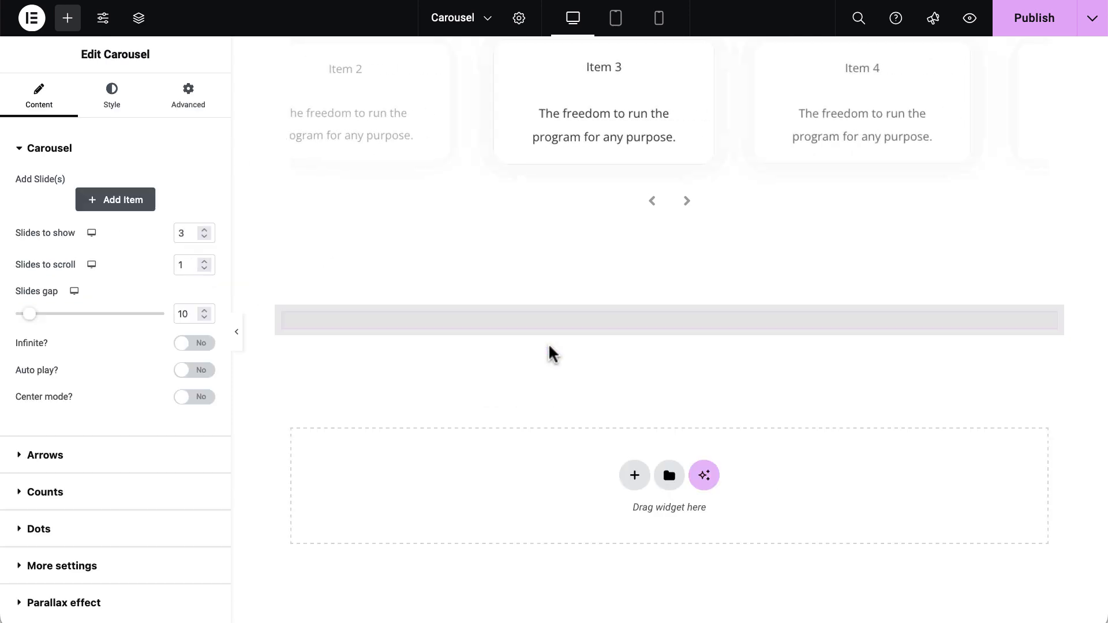
Add a first slide to the new carousel and set its content type to Saved template
{"action": "left_click", "coordinate": [101, 199]}
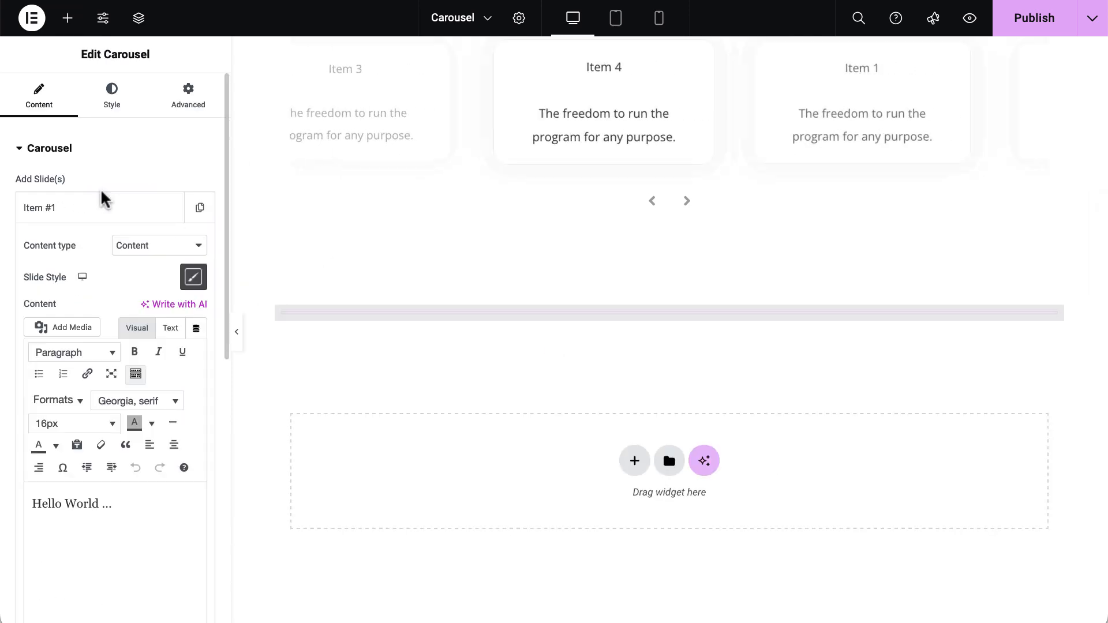
{"action": "left_click", "coordinate": [138, 248]}
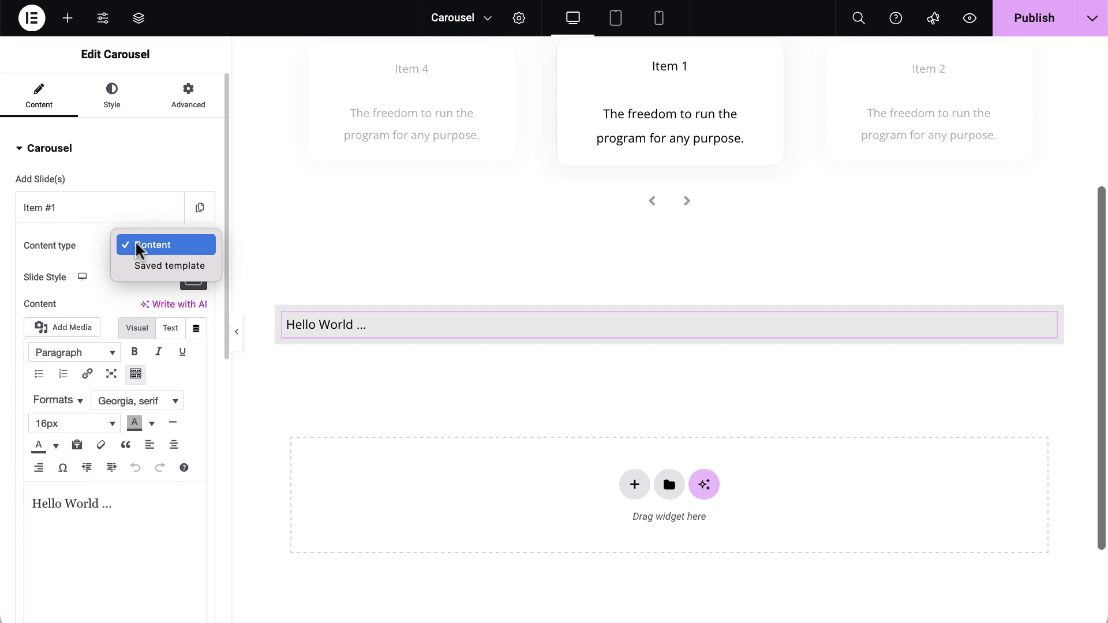
{"action": "left_click", "coordinate": [140, 271]}
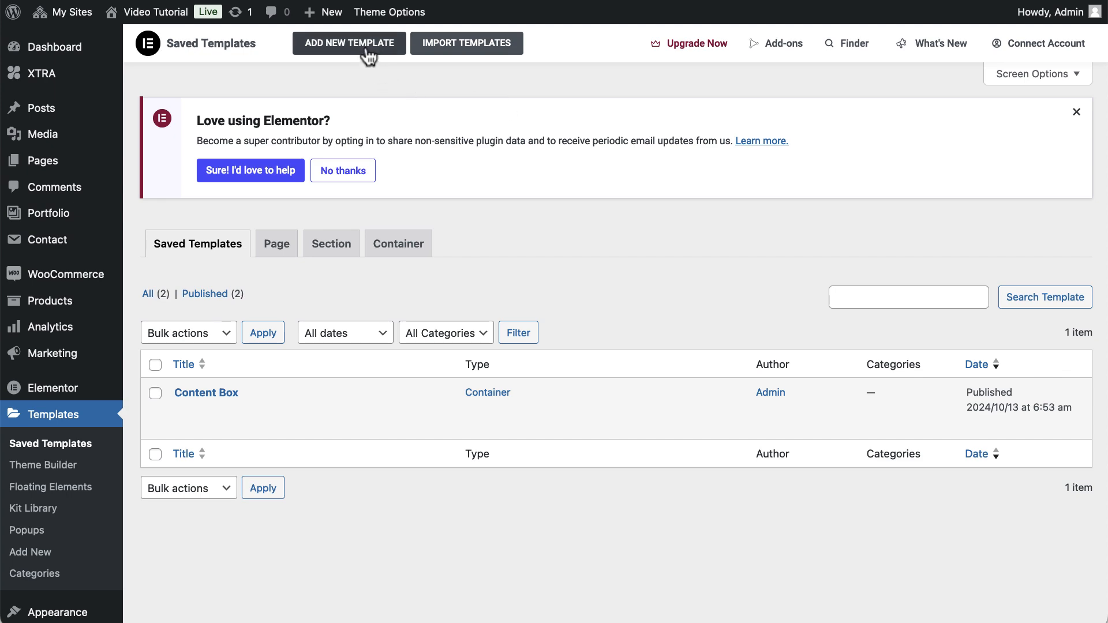
In the WordPress Saved Templates area, create a new Container template named "Item 1"
{"action": "left_click", "coordinate": [366, 50]}
{"action": "left_click", "coordinate": [580, 302]}
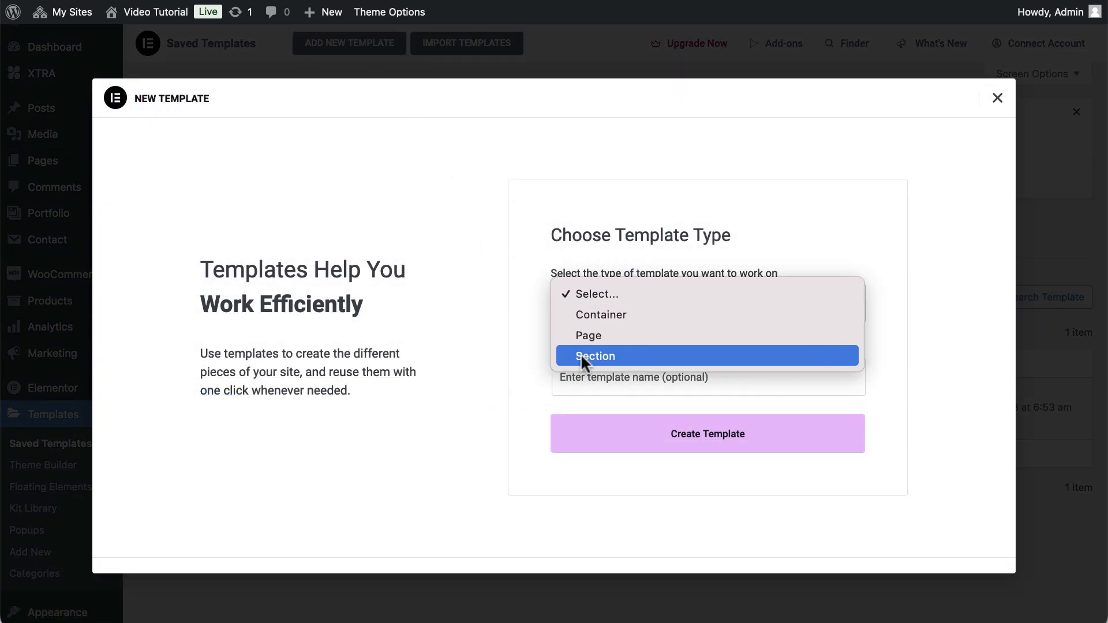
{"action": "left_click", "coordinate": [631, 315]}
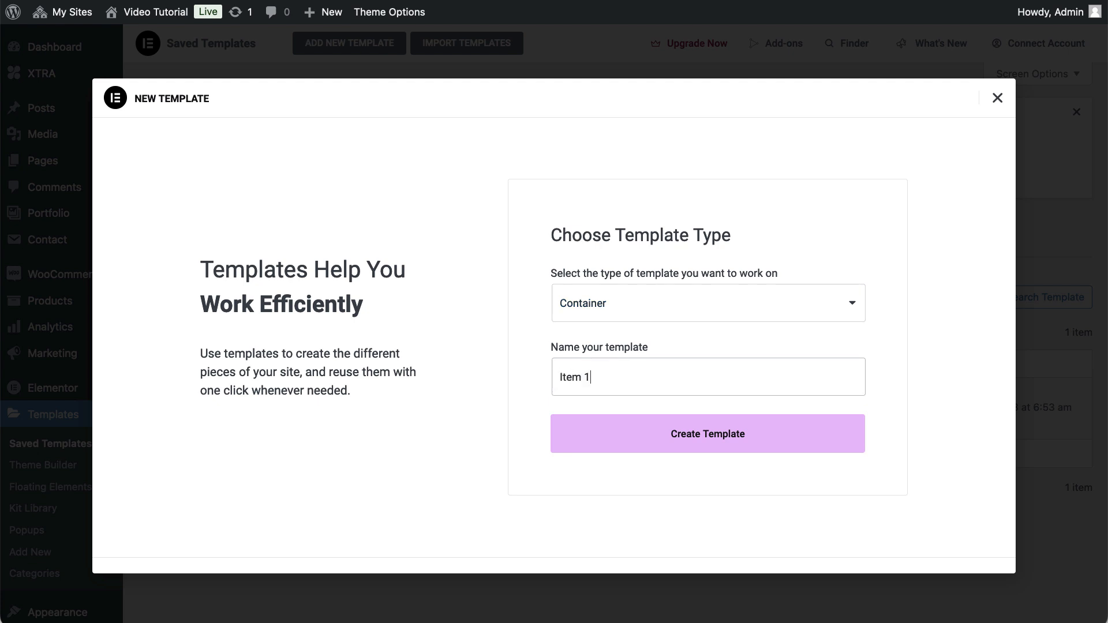
{"action": "left_click", "coordinate": [633, 443]}
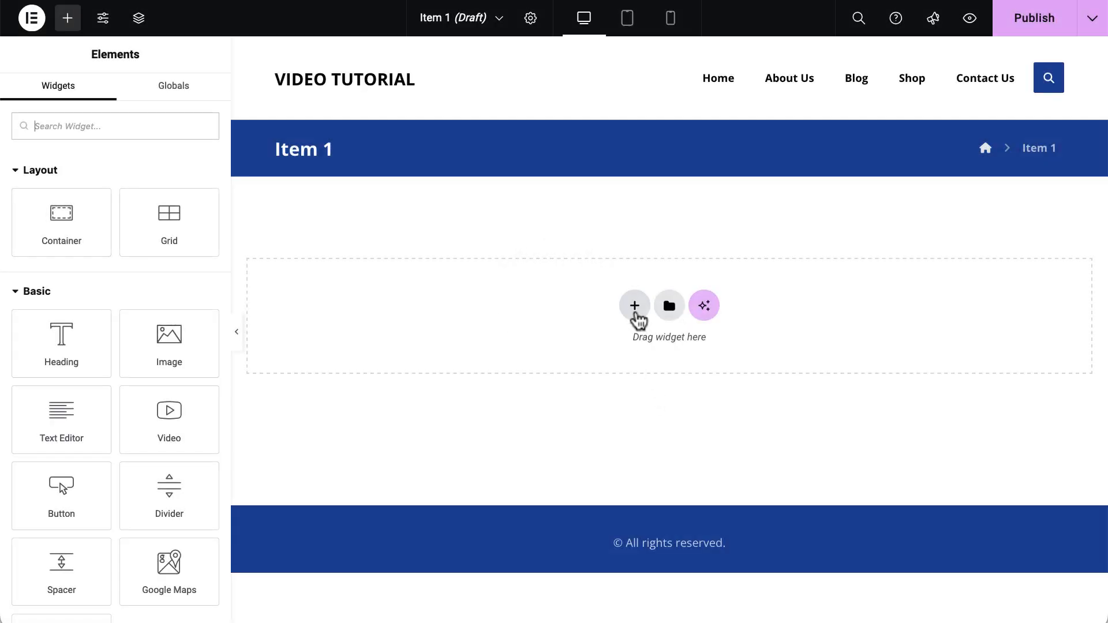
Add a single-column Flexbox container to the Item 1 template
{"action": "left_click", "coordinate": [635, 307]}
{"action": "left_click", "coordinate": [638, 353]}
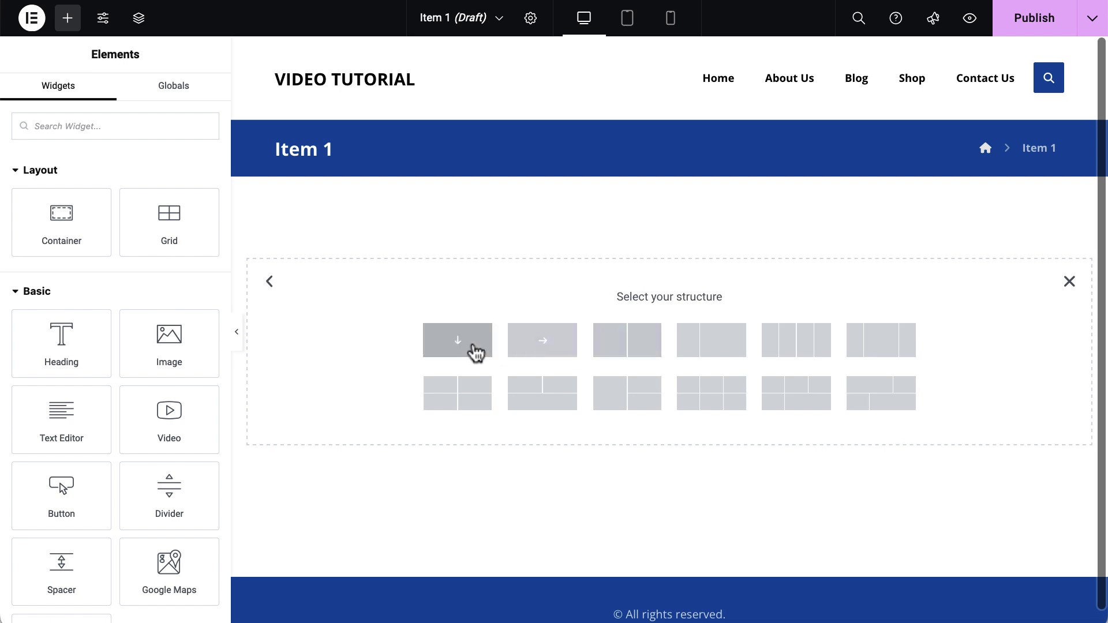
{"action": "left_click", "coordinate": [458, 340]}
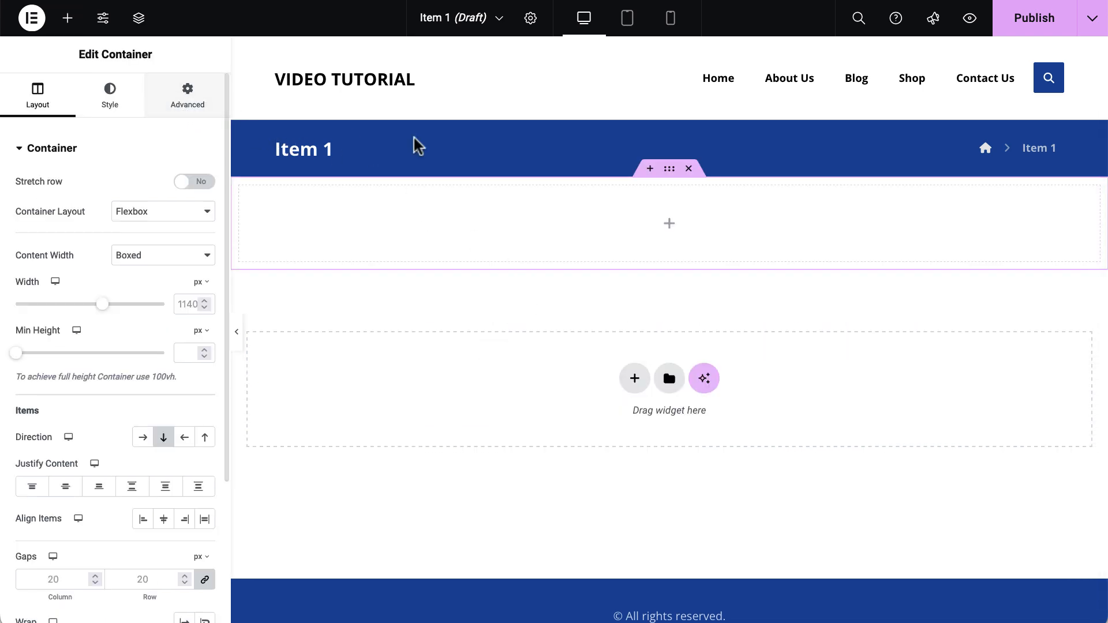
Add a Title & Text widget to the template's container with the text "The freedom to distribute copies of your modified versions to others."
{"action": "left_click", "coordinate": [667, 224]}
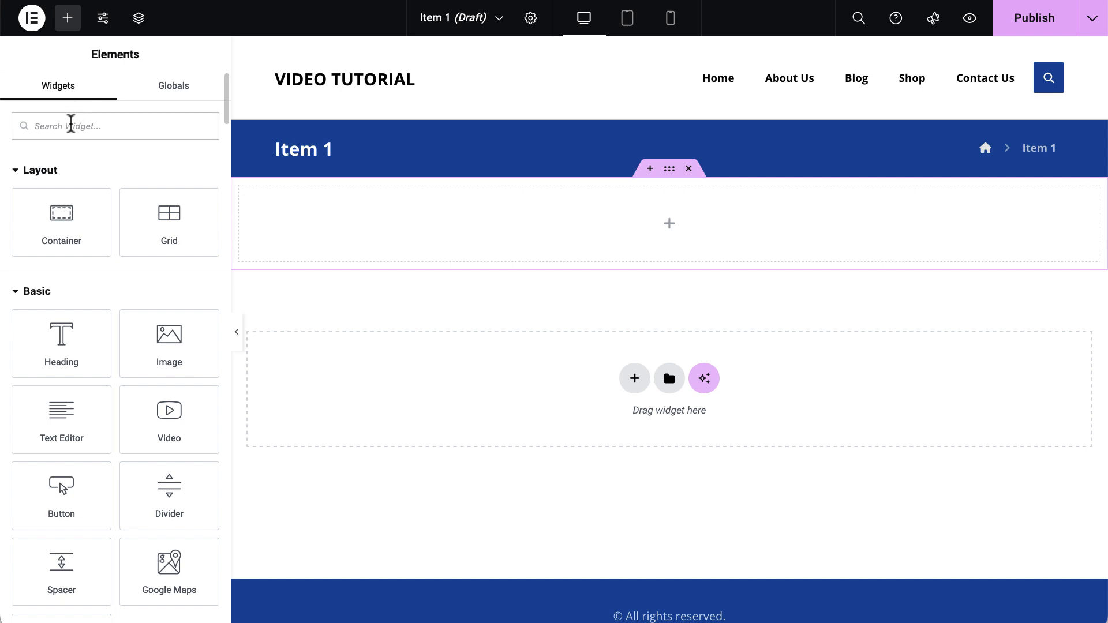
{"action": "type", "text": "tex"}
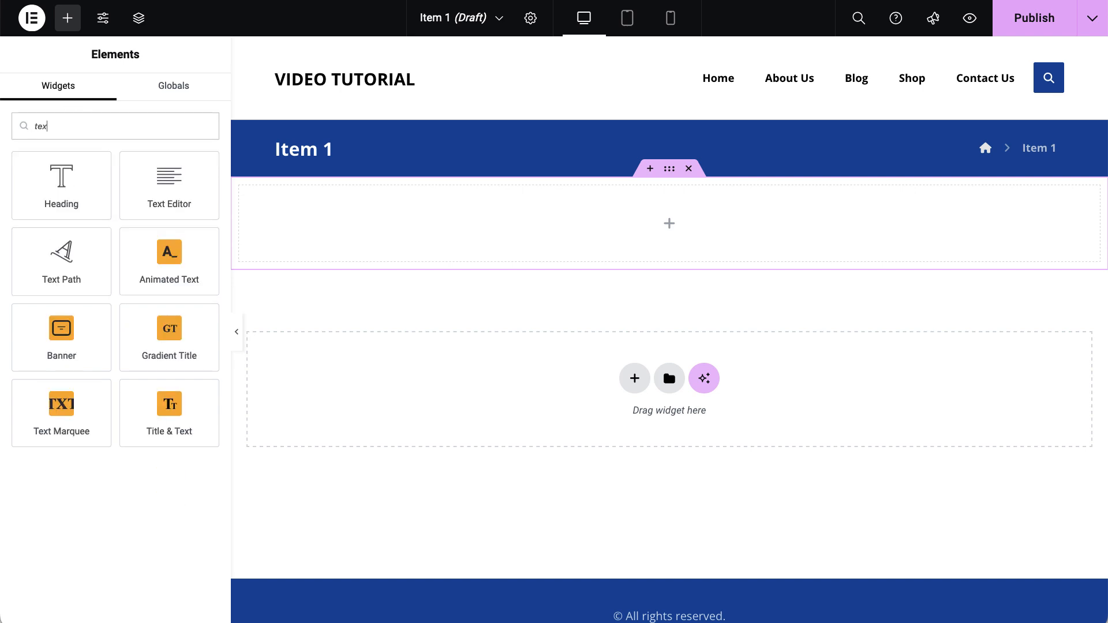
{"action": "left_click_drag", "start_coordinate": [167, 414], "coordinate": [563, 227]}
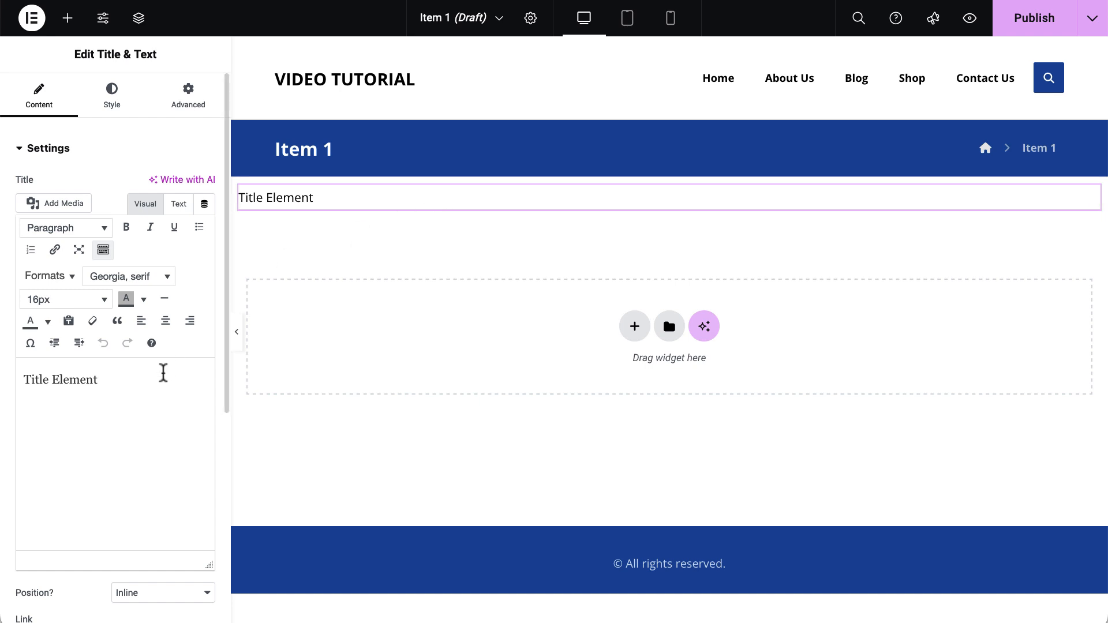
{"action": "left_click_drag", "start_coordinate": [99, 379], "coordinate": [27, 379]}
{"action": "type", "text": "The freedom to distribute copies of your modified versions to others."}
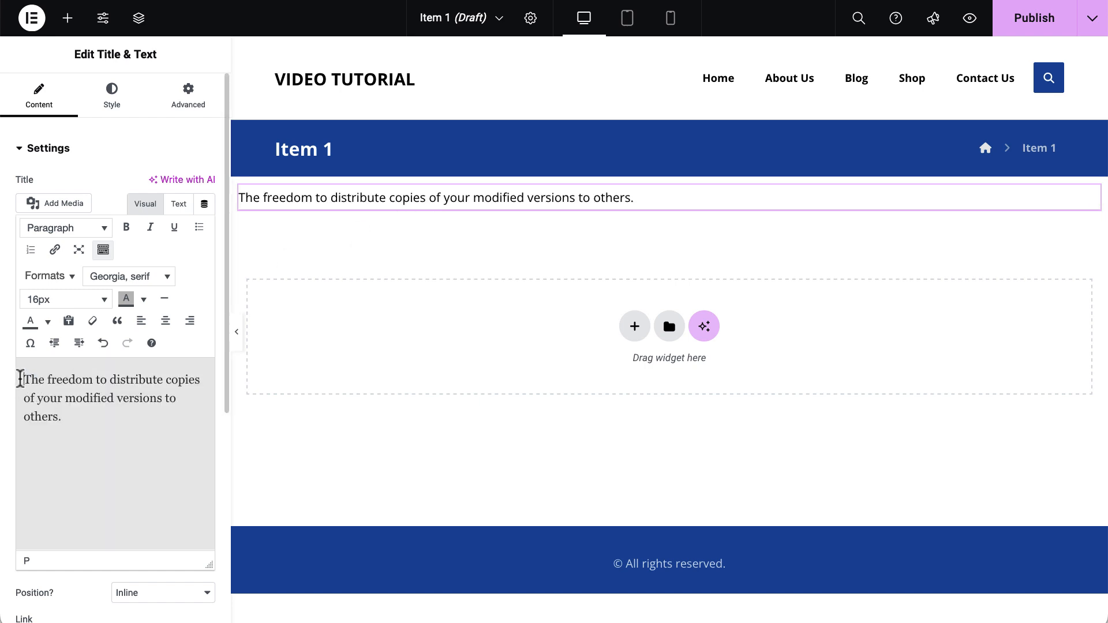
Add a "WordPress" line in Heading 3 format above the widget's existing text and center both paragraphs
{"action": "key", "text": "Return"}
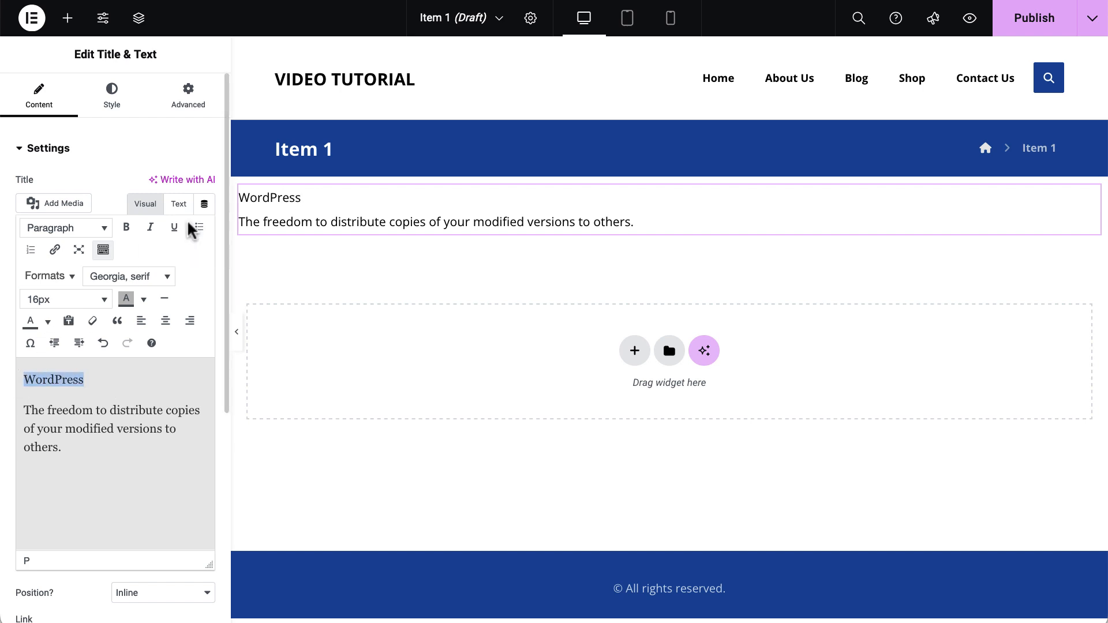
{"action": "left_click", "coordinate": [73, 231]}
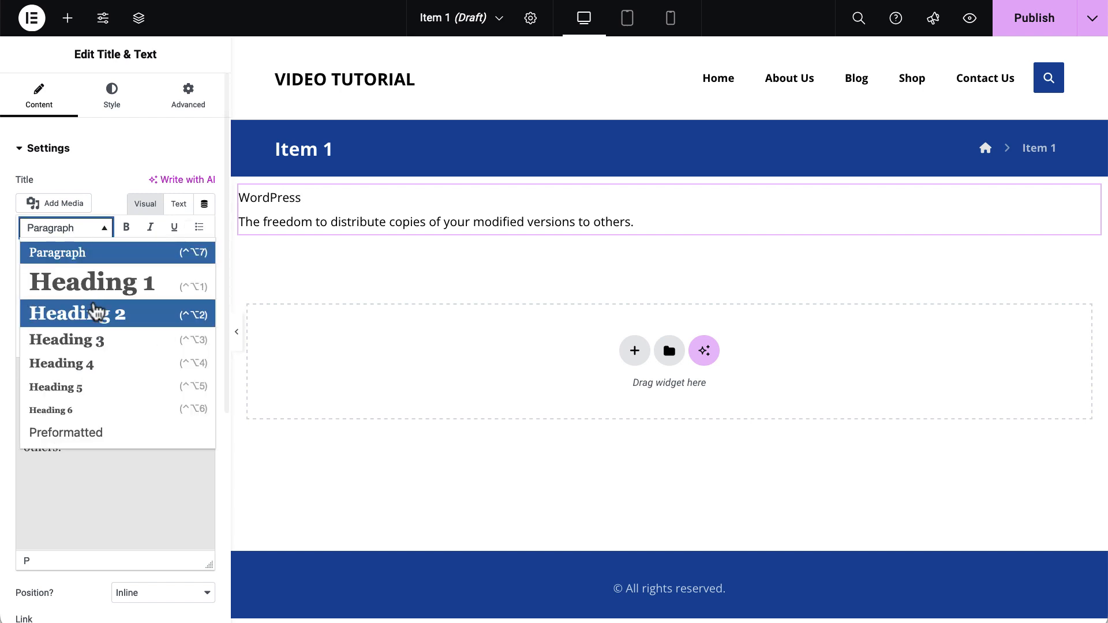
{"action": "left_click", "coordinate": [99, 341]}
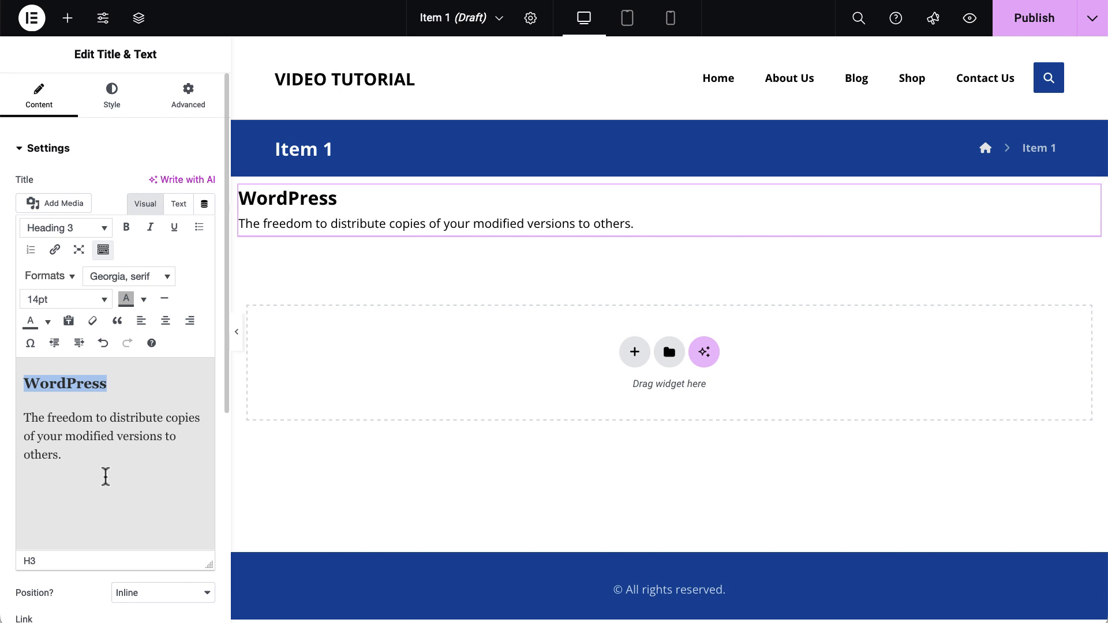
{"action": "left_click_drag", "start_coordinate": [69, 452], "coordinate": [25, 375]}
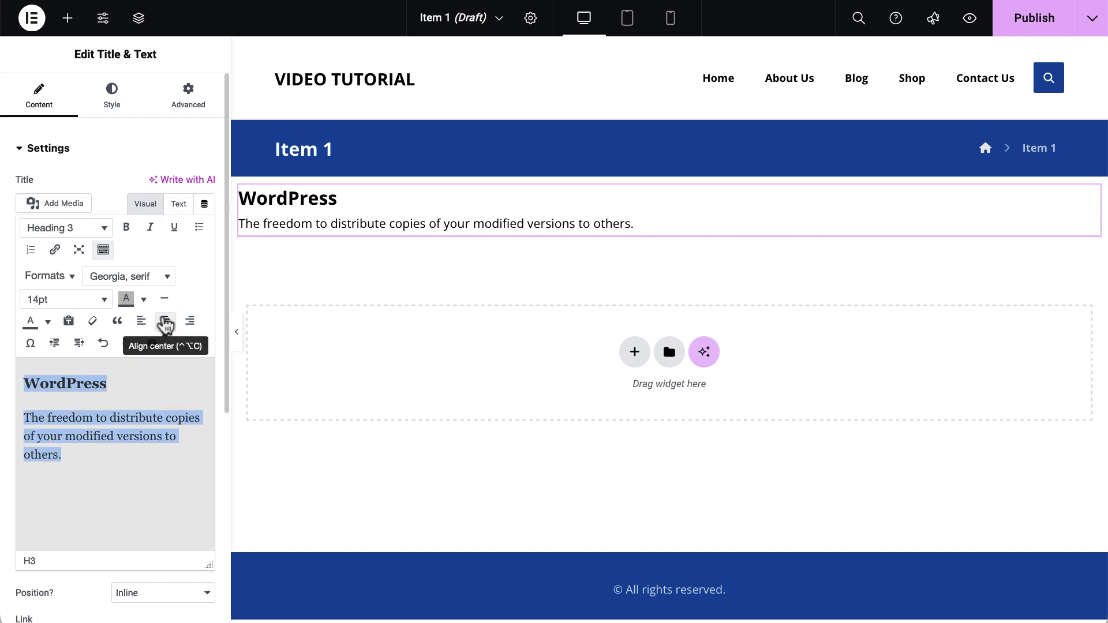
{"action": "left_click", "coordinate": [166, 323]}
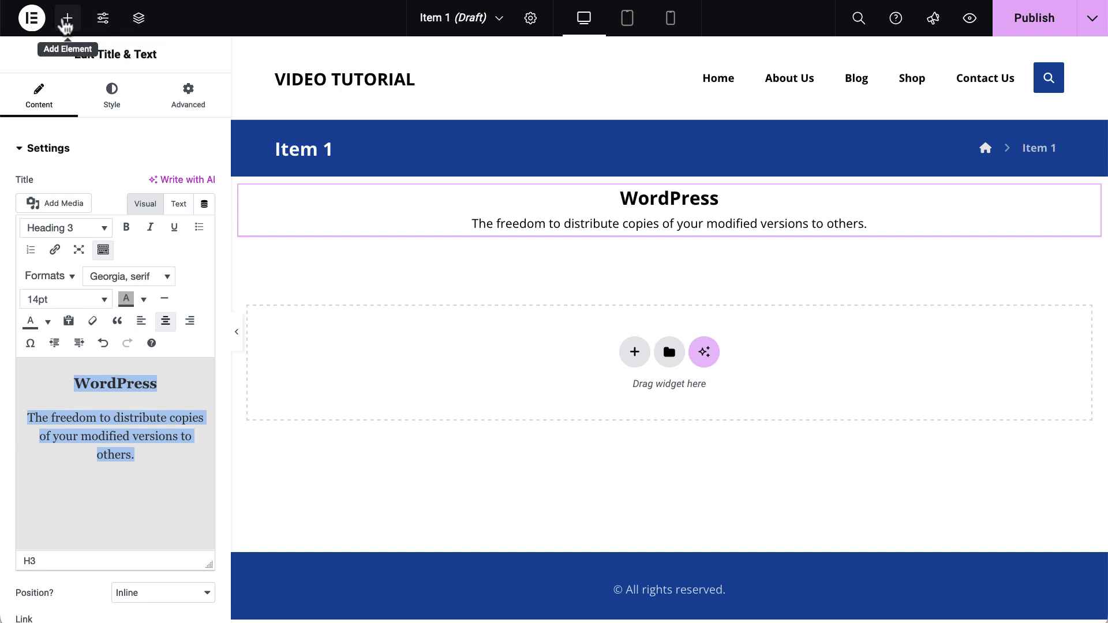
Add the theme's Button widget below the Title & Text widget and set its position to Center
{"action": "left_click", "coordinate": [68, 19]}
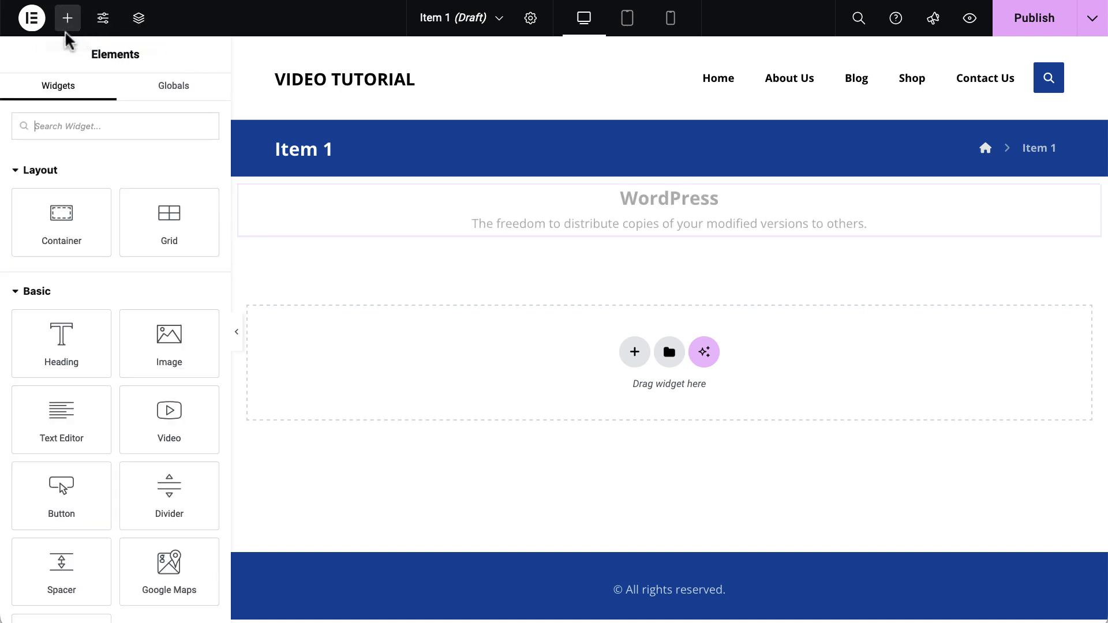
{"action": "type", "text": "but"}
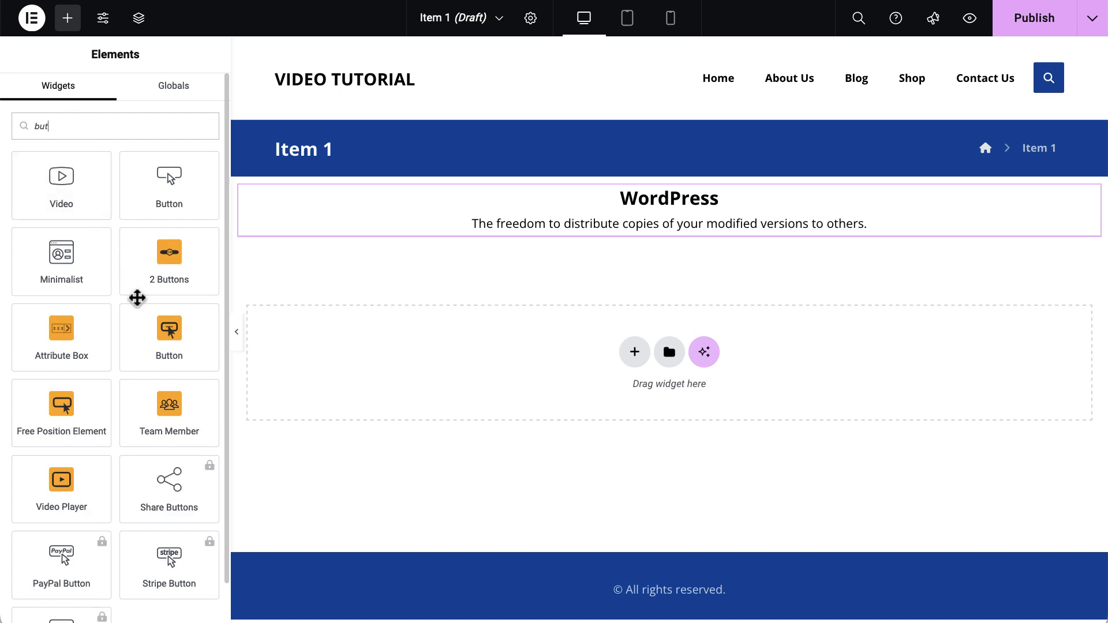
{"action": "left_click_drag", "start_coordinate": [168, 321], "coordinate": [623, 236]}
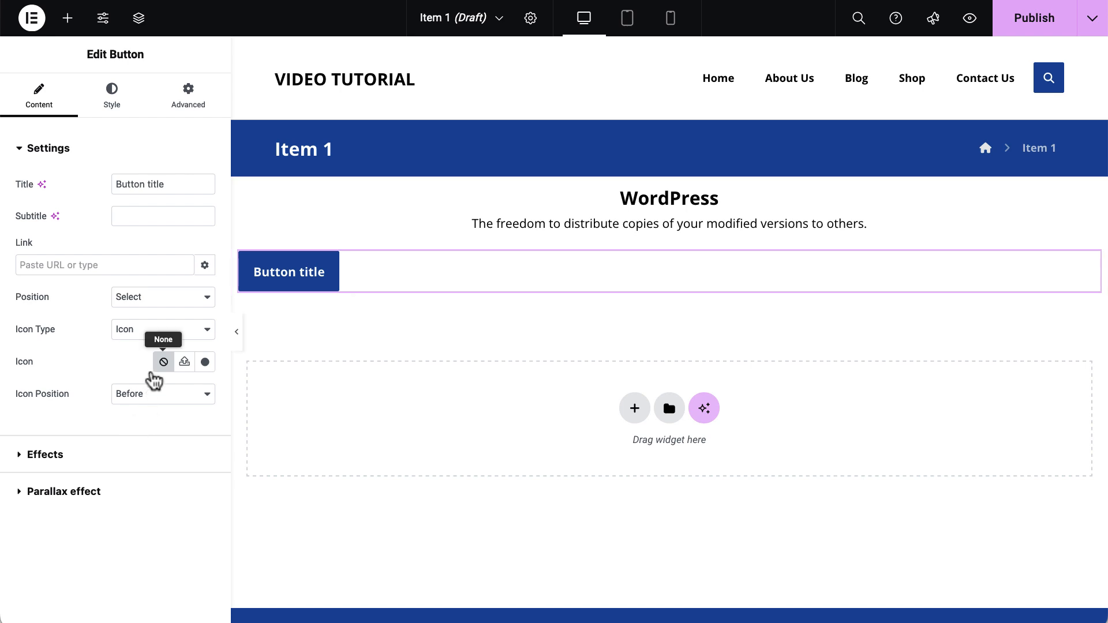
{"action": "left_click", "coordinate": [179, 300]}
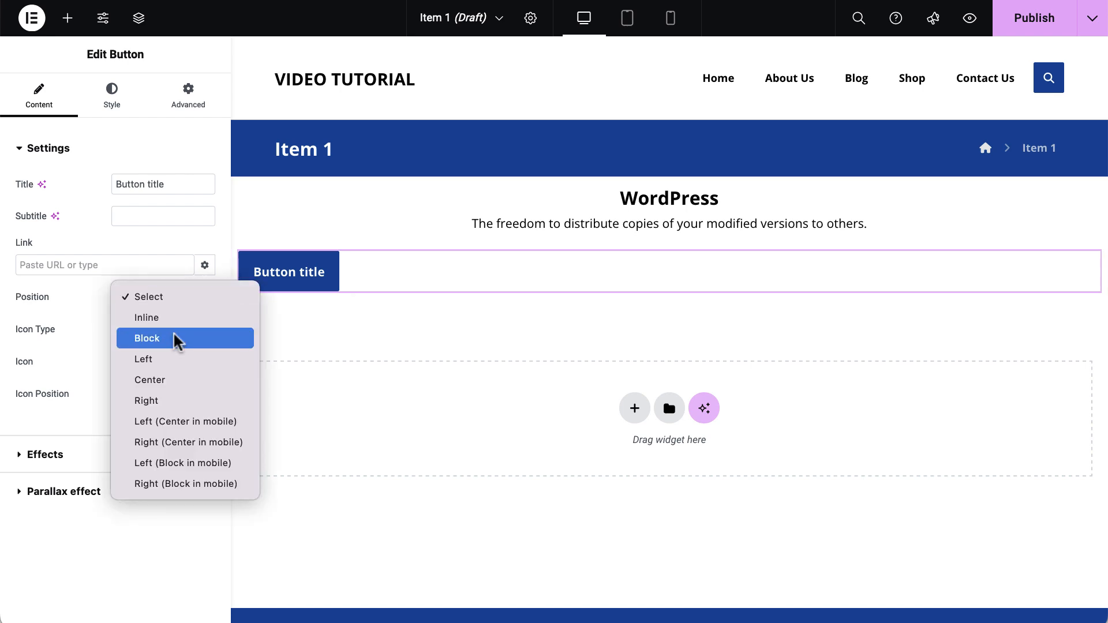
{"action": "left_click", "coordinate": [169, 380]}
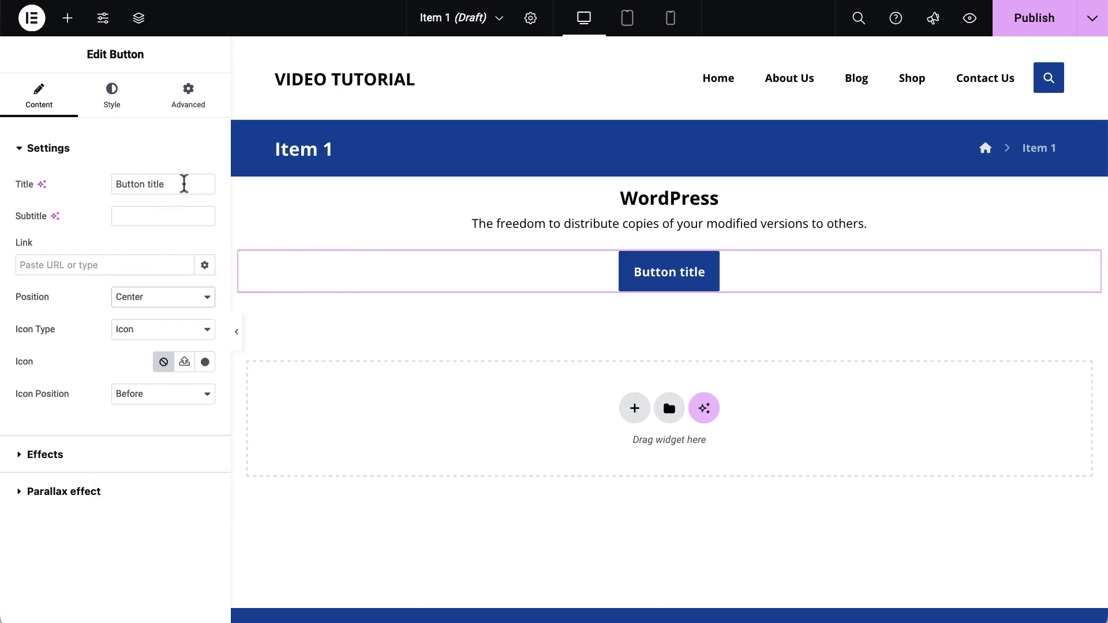
Set the button's title to "Read More"
{"action": "left_click_drag", "start_coordinate": [183, 184], "coordinate": [106, 181]}
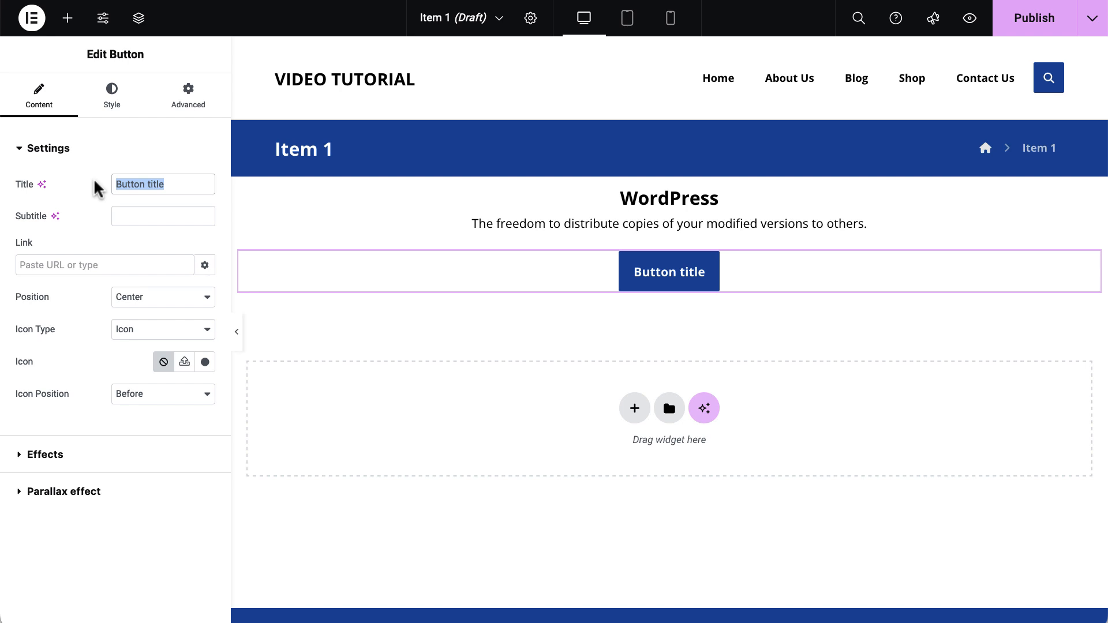
{"action": "type", "text": "re"}
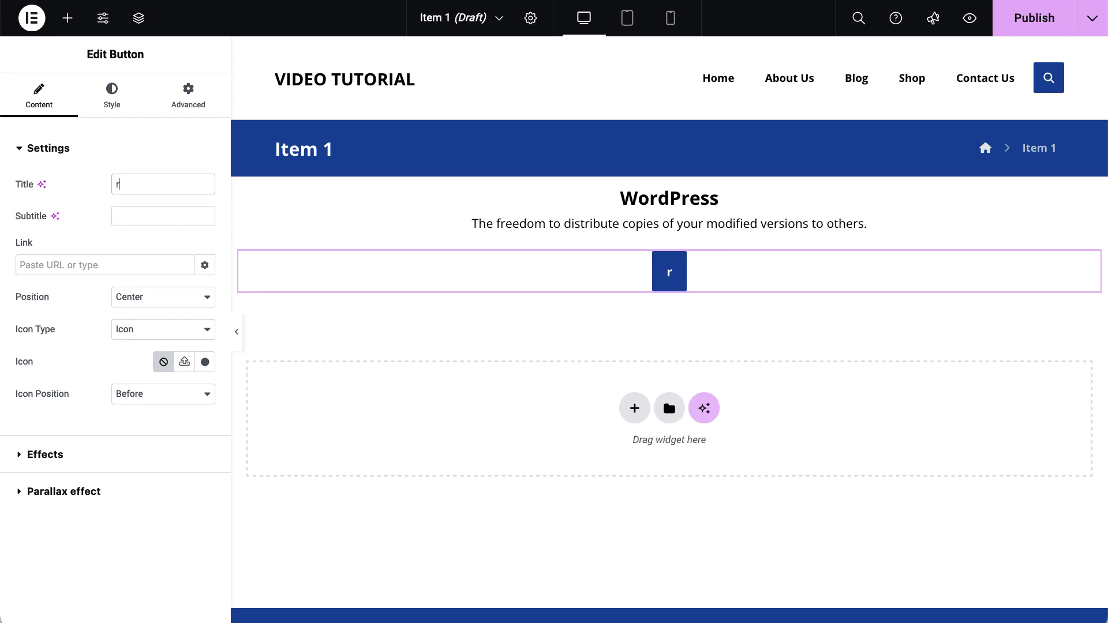
{"action": "key", "text": "BackSpace"}
{"action": "type", "text": "Read"}
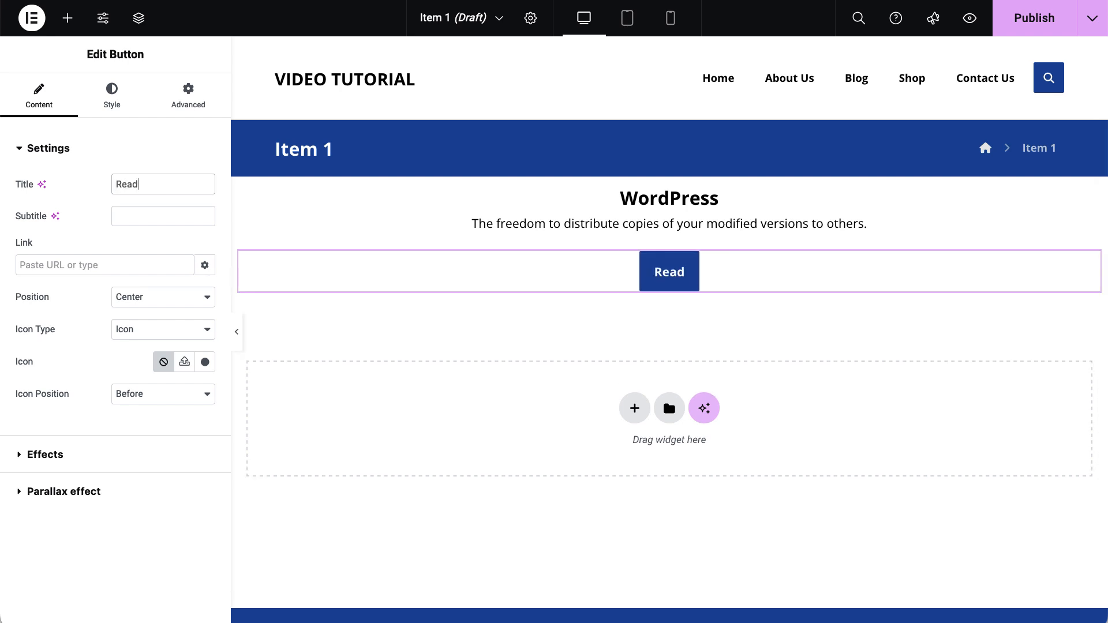
{"action": "type", "text": " More"}
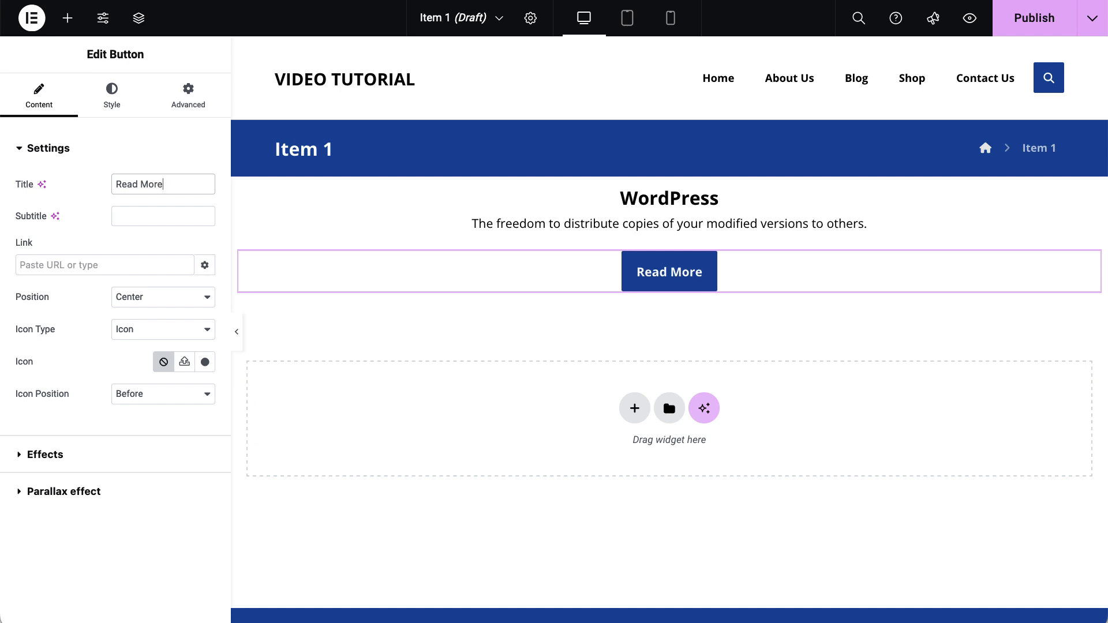
Set the Read More button's normal background color to the #3f51b5 blue swatch
{"action": "left_click", "coordinate": [112, 100]}
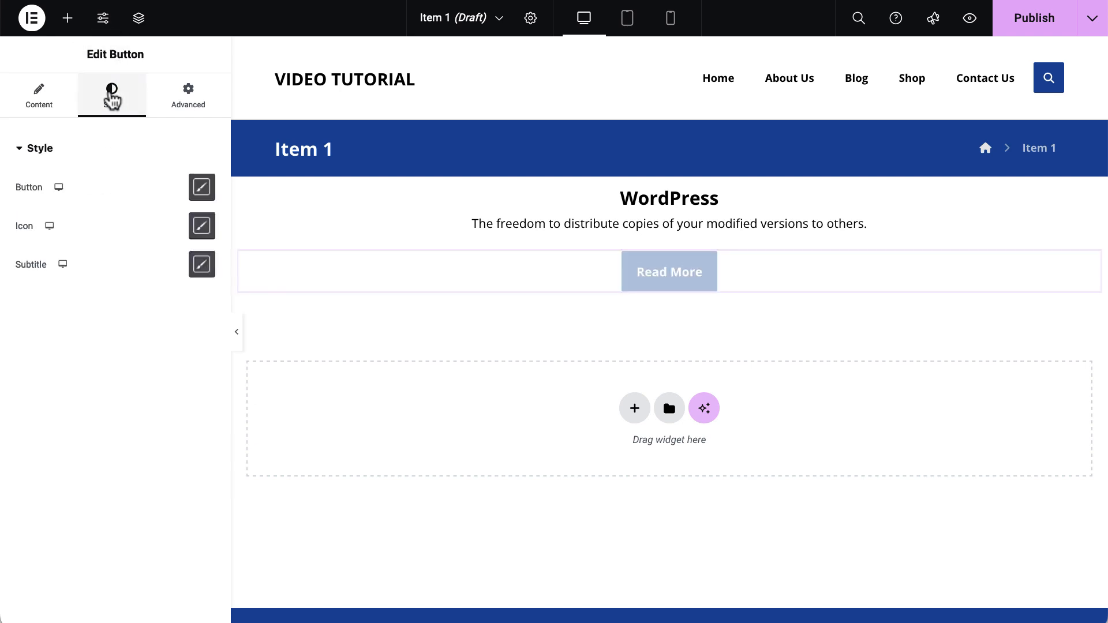
{"action": "left_click", "coordinate": [200, 187]}
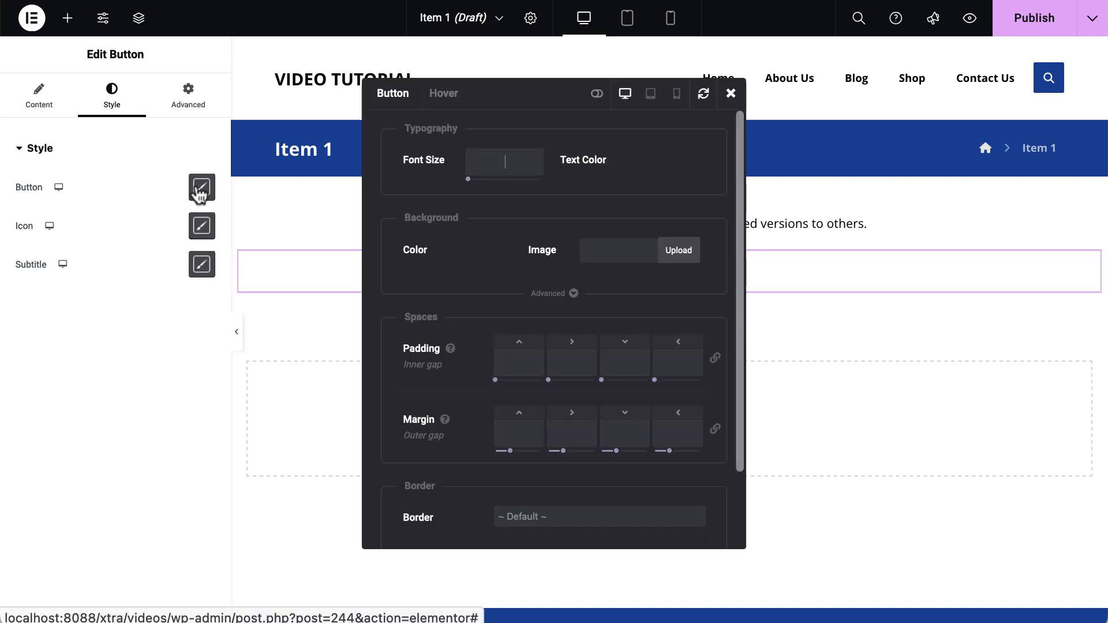
{"action": "left_click_drag", "start_coordinate": [527, 104], "coordinate": [258, 88]}
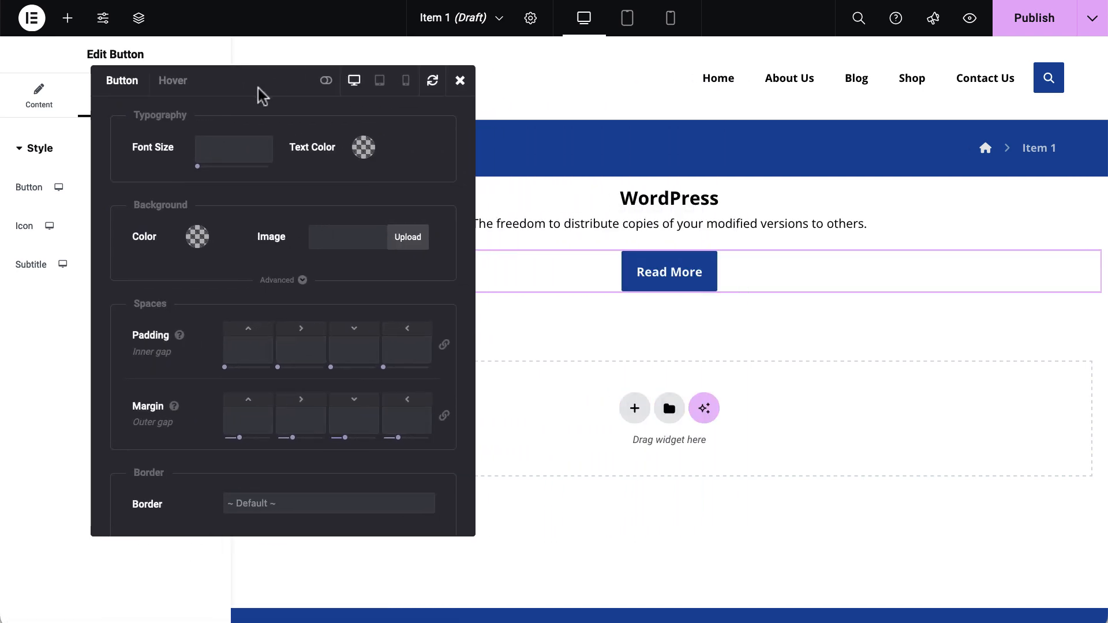
{"action": "left_click", "coordinate": [197, 237]}
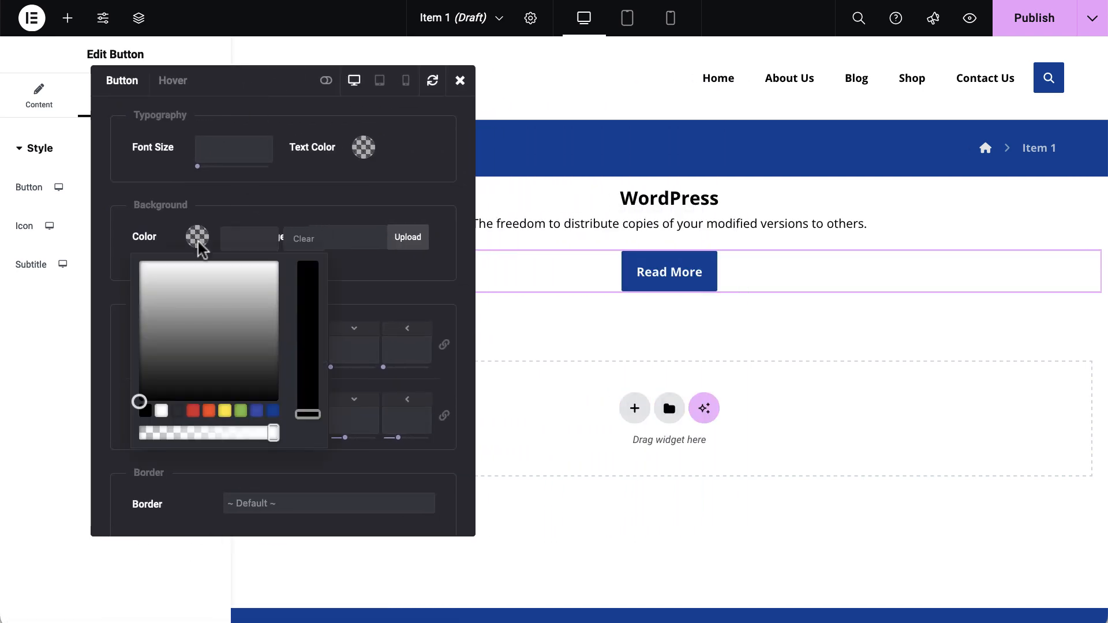
{"action": "left_click", "coordinate": [257, 412]}
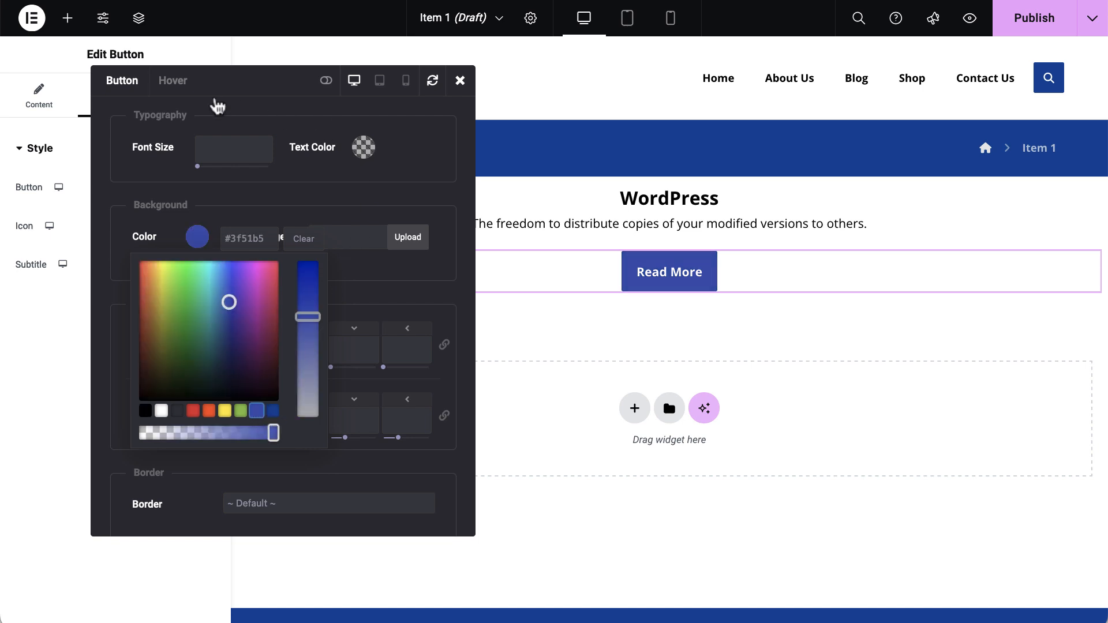
Set the button's hover background color to #0045a0 and its normal border radius to 5px
{"action": "left_click", "coordinate": [176, 84]}
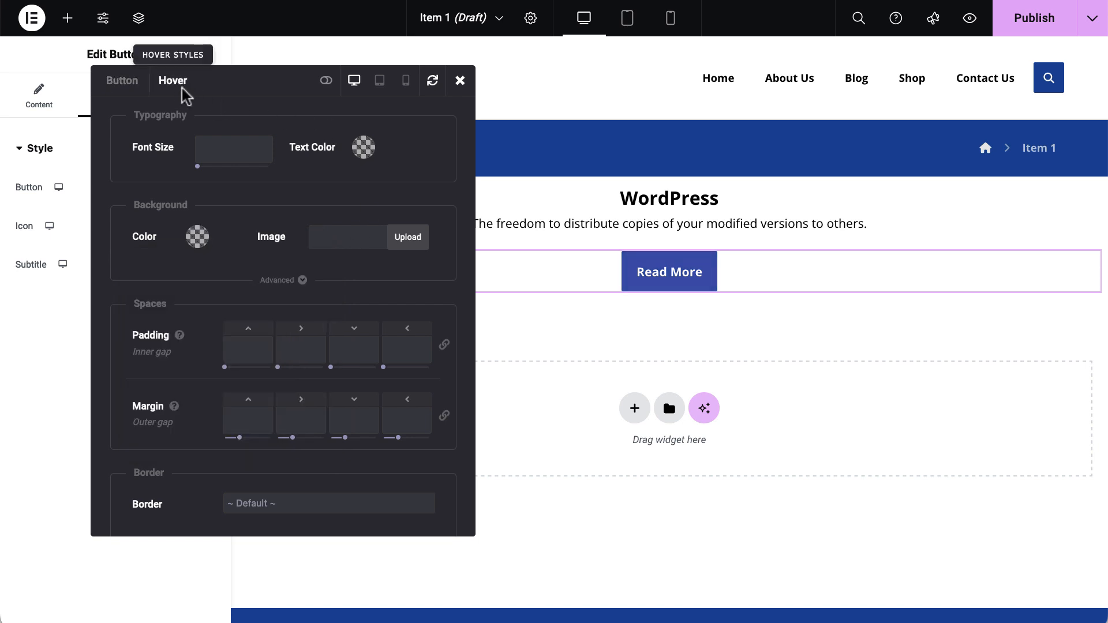
{"action": "left_click", "coordinate": [198, 238]}
{"action": "left_click", "coordinate": [274, 412]}
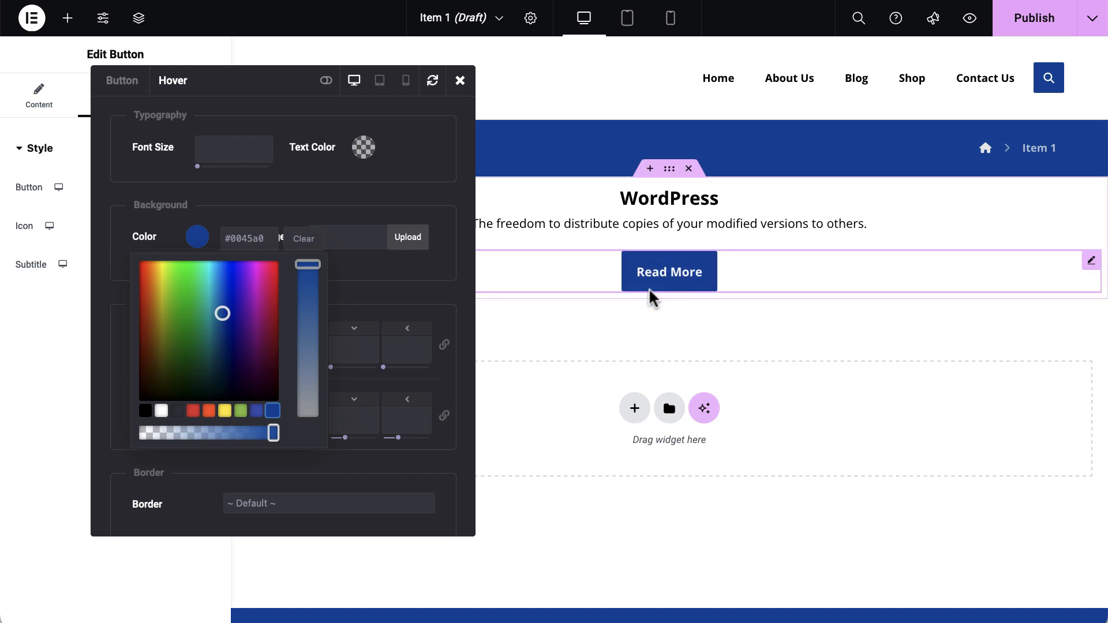
{"action": "left_click", "coordinate": [408, 329]}
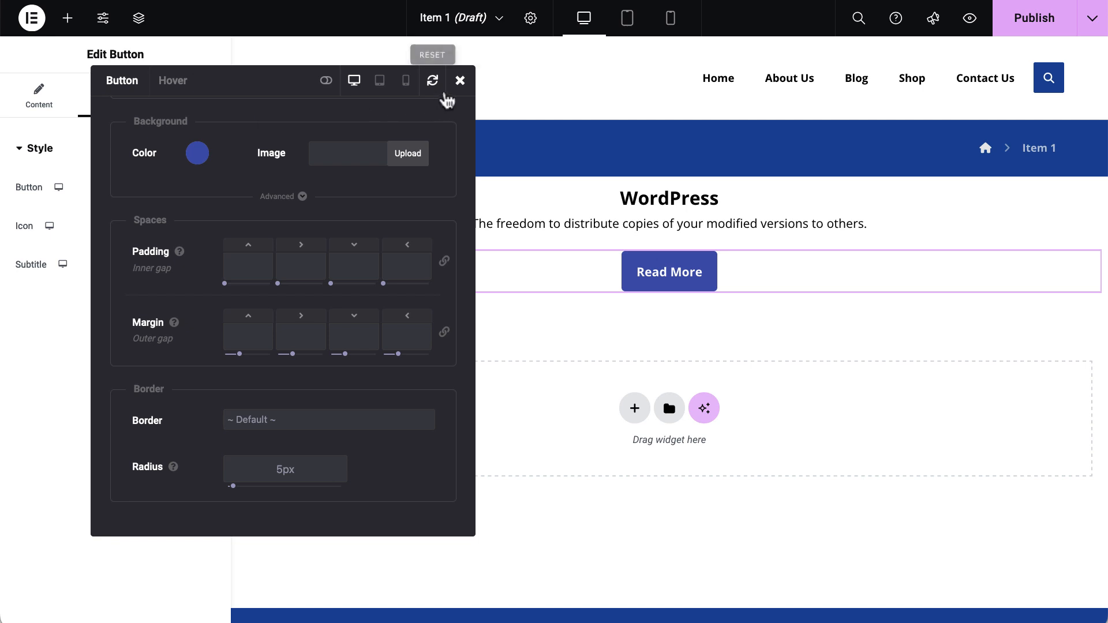
{"action": "left_click", "coordinate": [460, 80]}
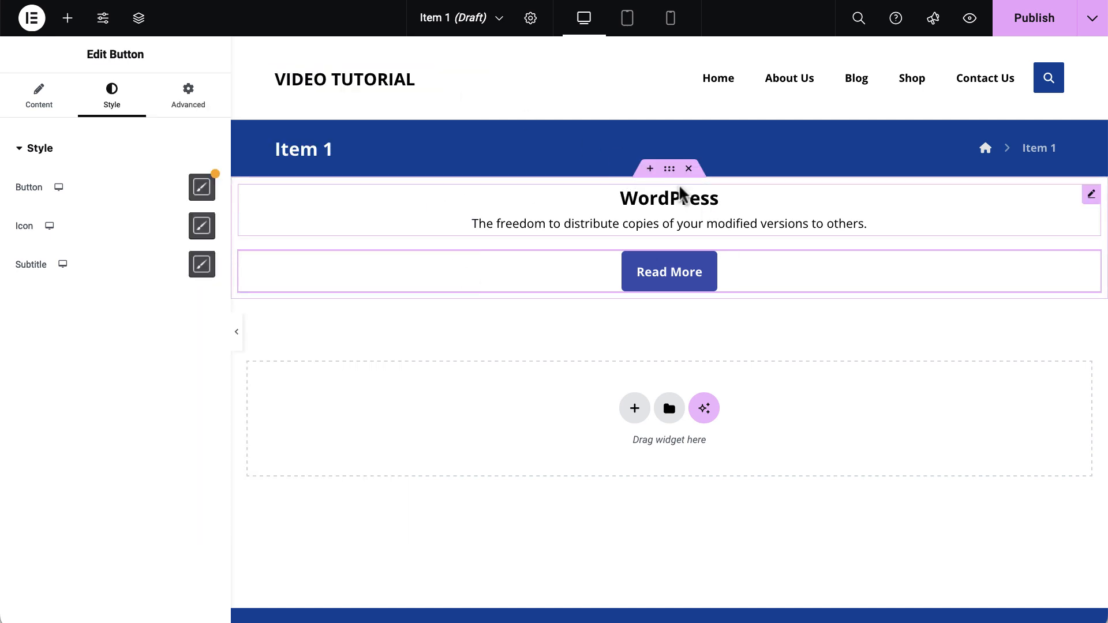
Give the Item 1 container a classic background in light gray #E1E1E1 and publish the template
{"action": "left_click", "coordinate": [669, 170]}
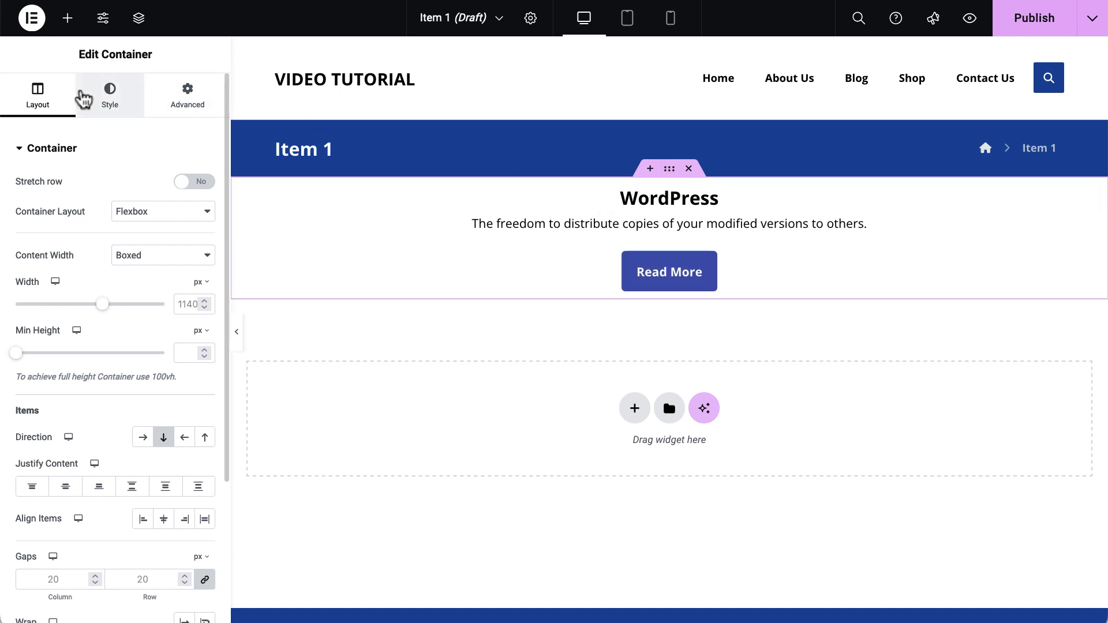
{"action": "left_click", "coordinate": [110, 94]}
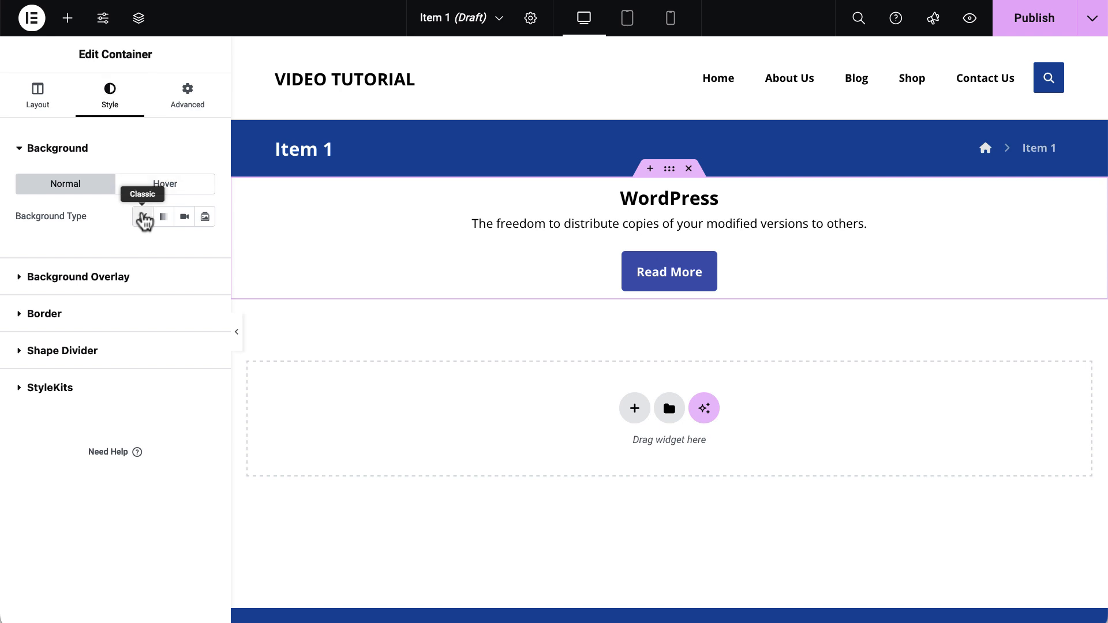
{"action": "left_click", "coordinate": [143, 217]}
{"action": "left_click", "coordinate": [205, 254]}
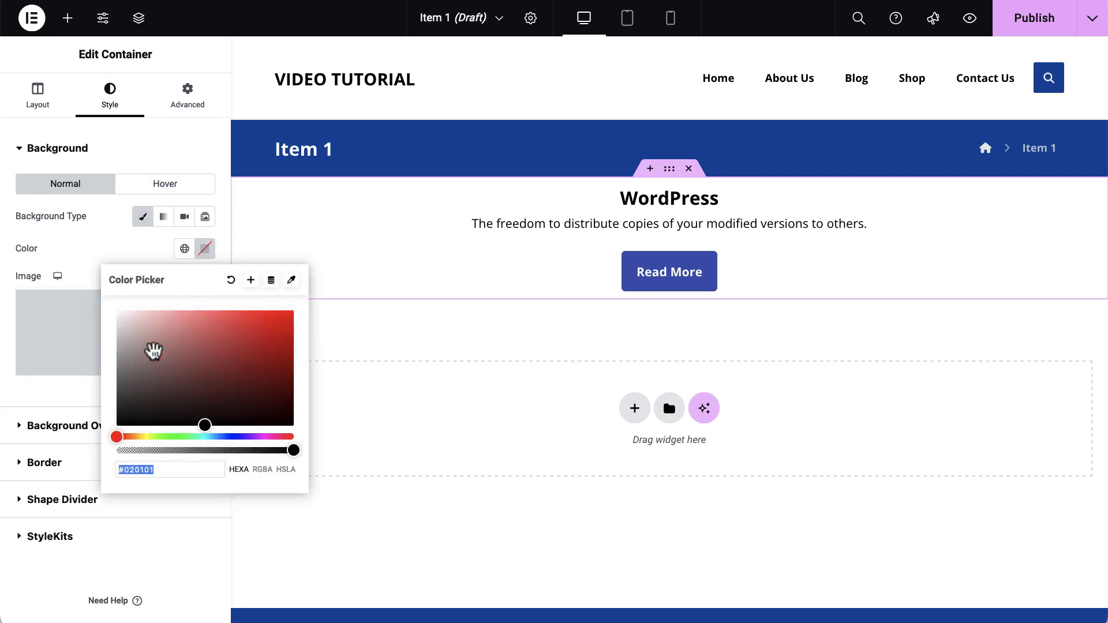
{"action": "left_click_drag", "start_coordinate": [153, 351], "coordinate": [108, 322]}
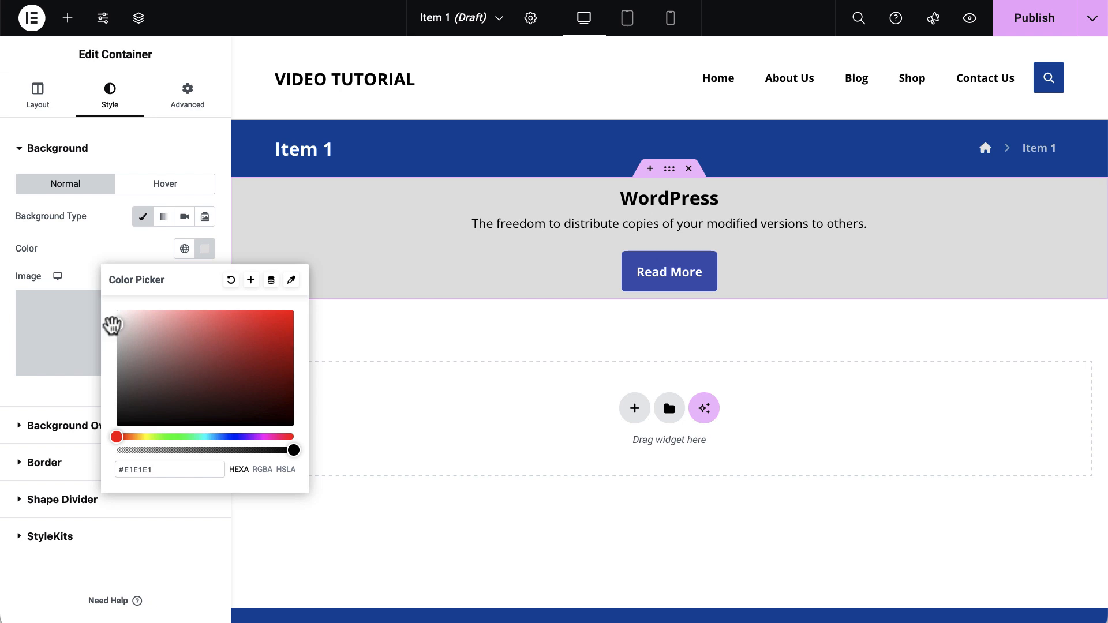
{"action": "left_click", "coordinate": [1035, 17]}
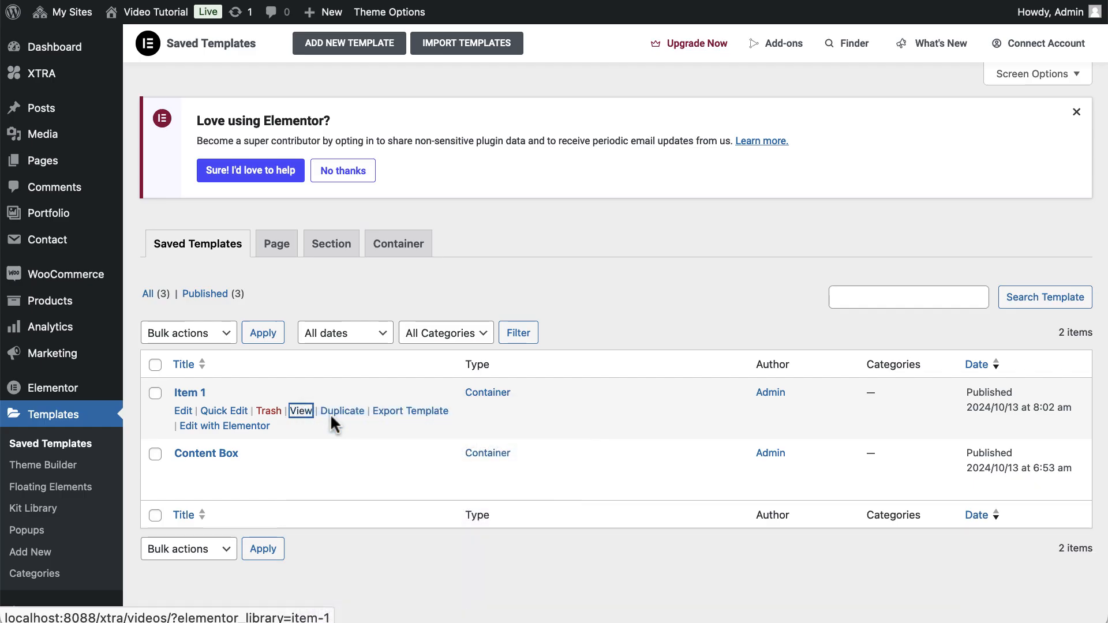
In the Saved Templates list, duplicate the Item 1 template, rename the copy "Item 2" and publish it
{"action": "left_click", "coordinate": [300, 410]}
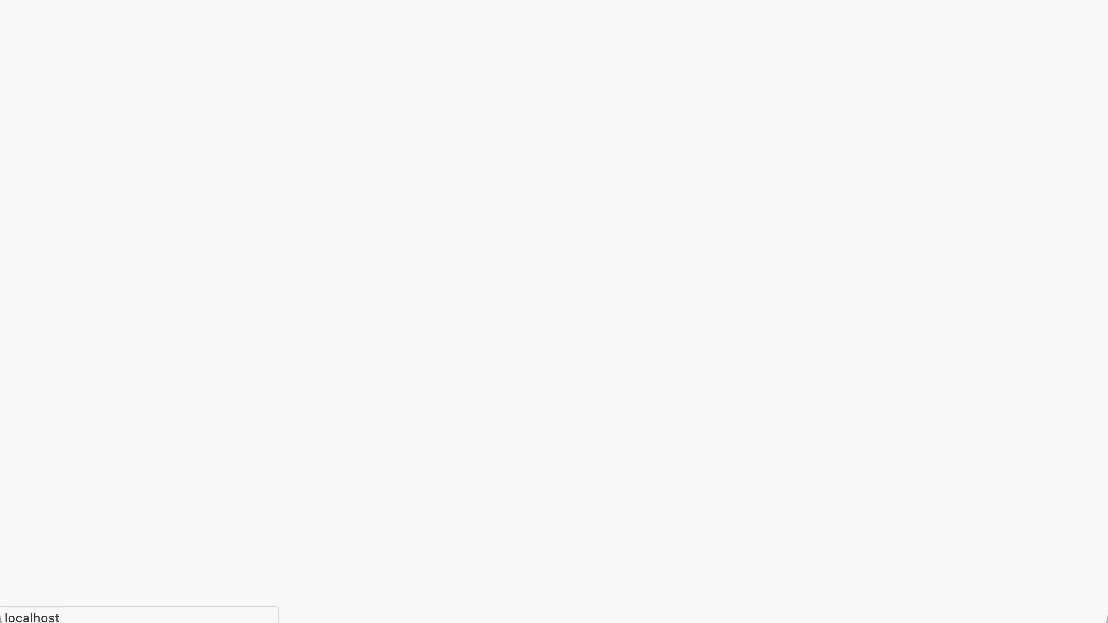
{"action": "key", "text": "super+w"}
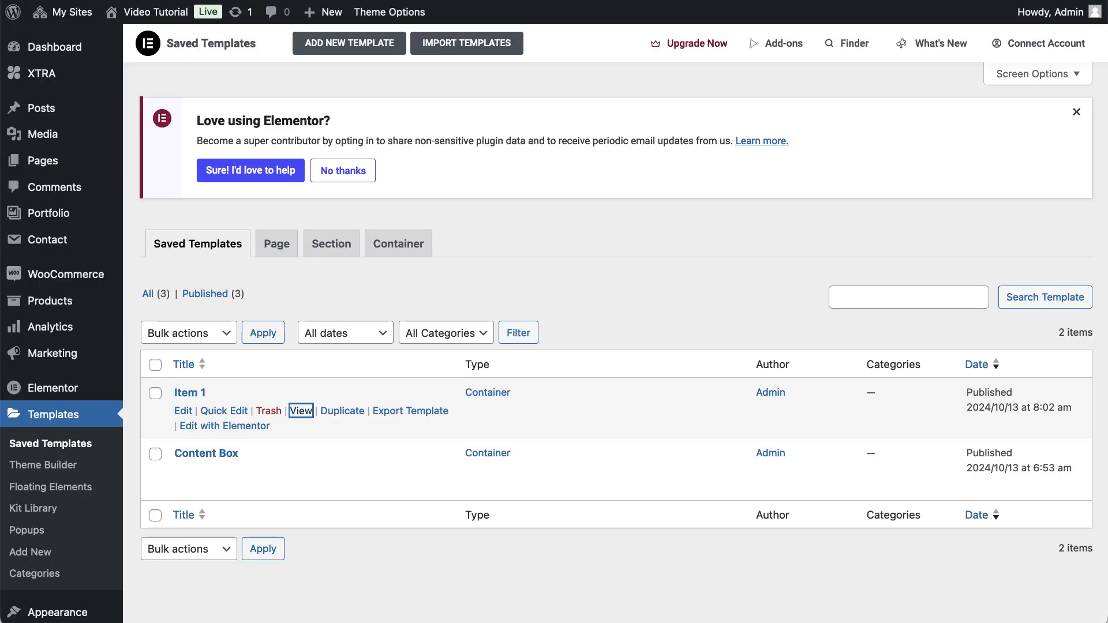
{"action": "left_click", "coordinate": [342, 413]}
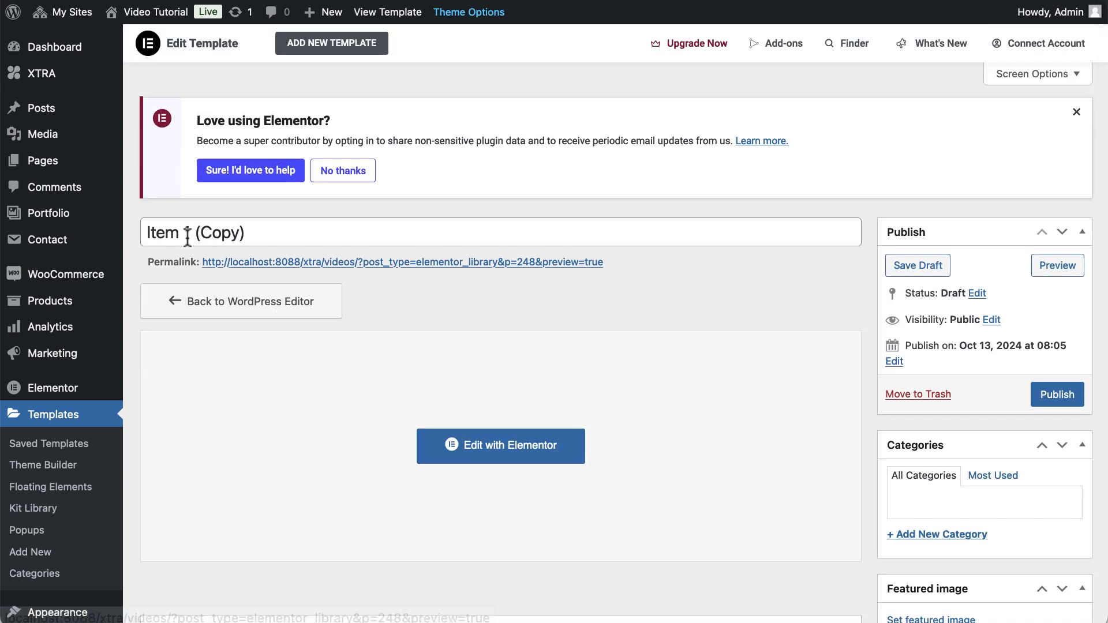
{"action": "left_click_drag", "start_coordinate": [184, 235], "coordinate": [270, 230]}
{"action": "type", "text": "2"}
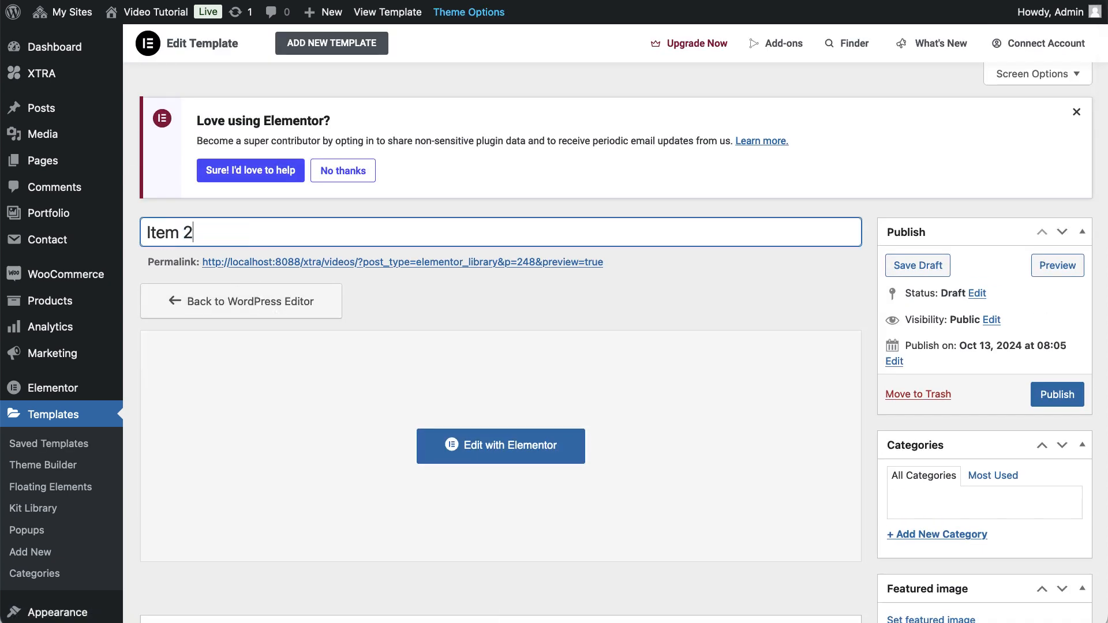
{"action": "left_click", "coordinate": [1057, 394]}
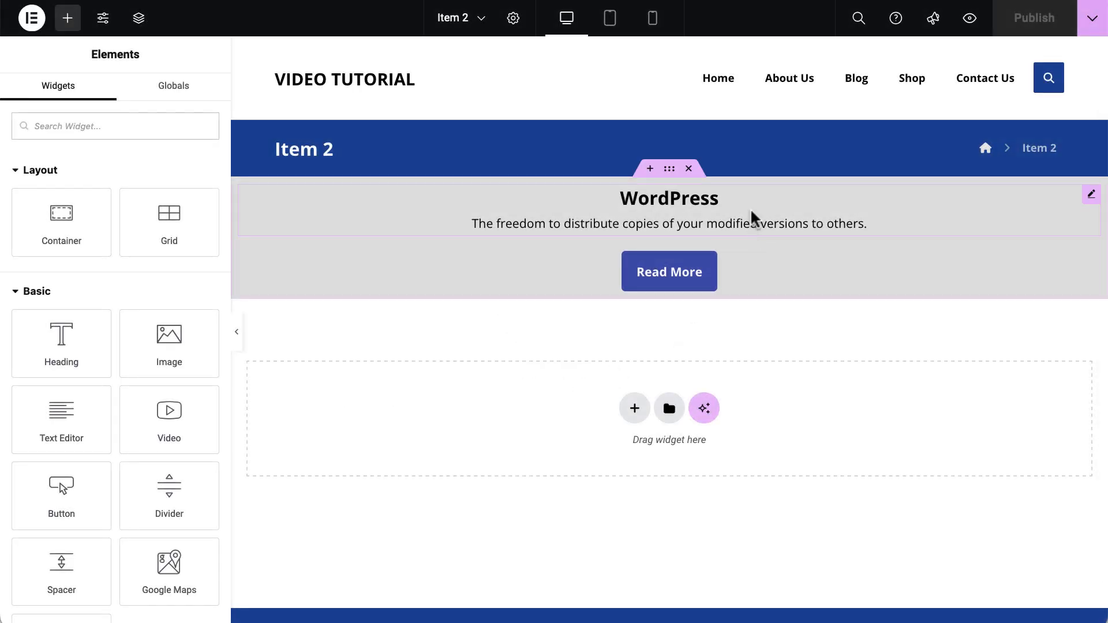
Replace the WordPress heading in the Item 2 template with "Item 2" and publish the template
{"action": "left_click", "coordinate": [752, 216]}
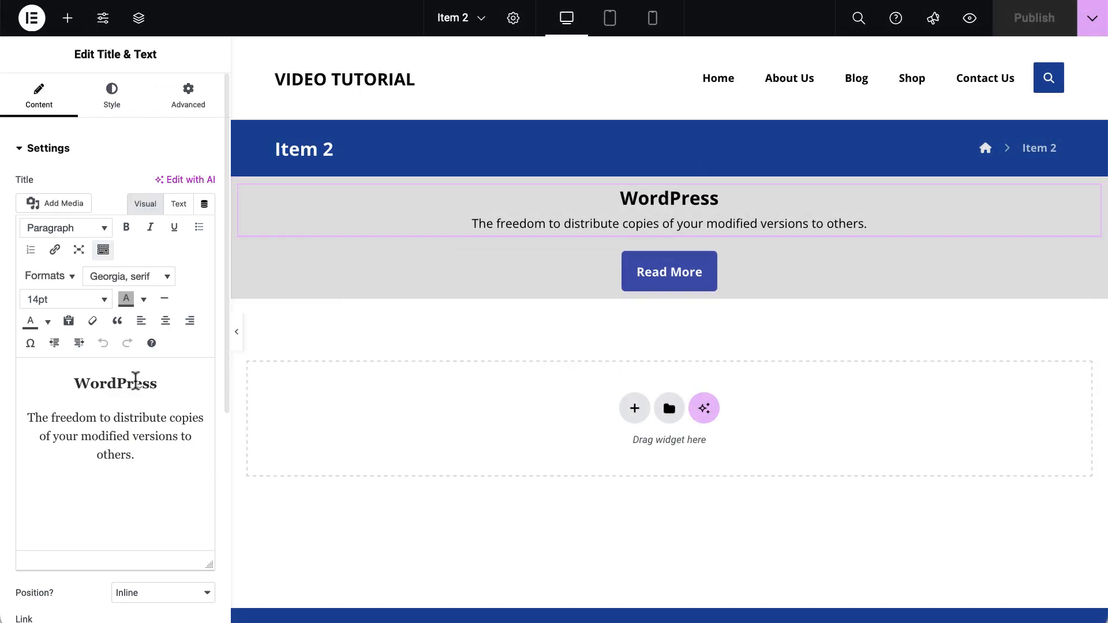
{"action": "left_click_drag", "start_coordinate": [69, 383], "coordinate": [172, 378]}
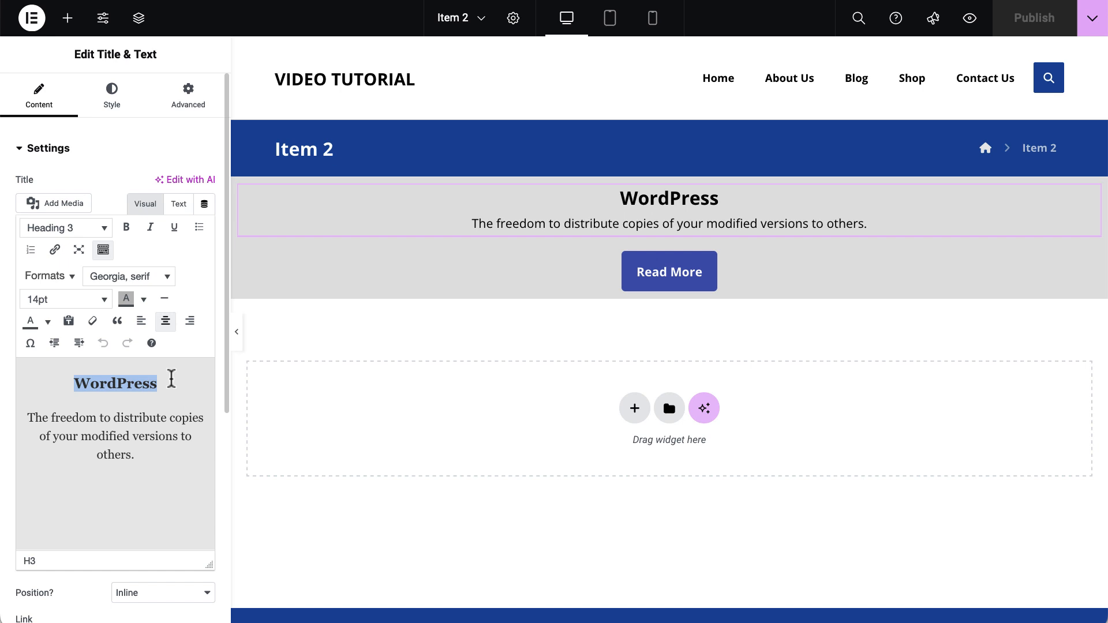
{"action": "type", "text": "T"}
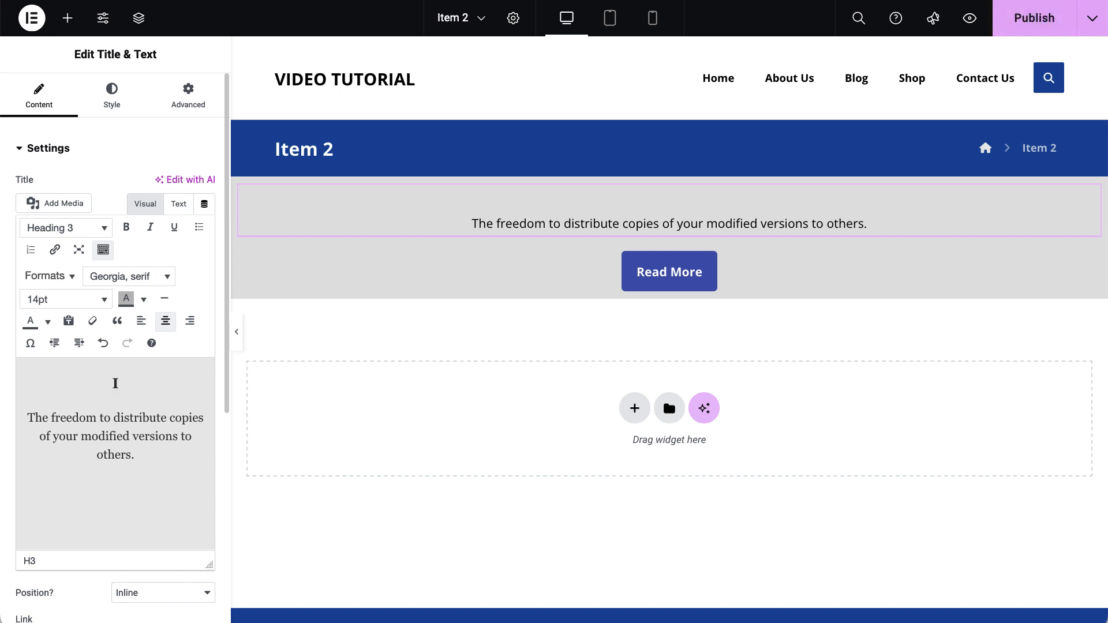
{"action": "type", "text": "tem 2"}
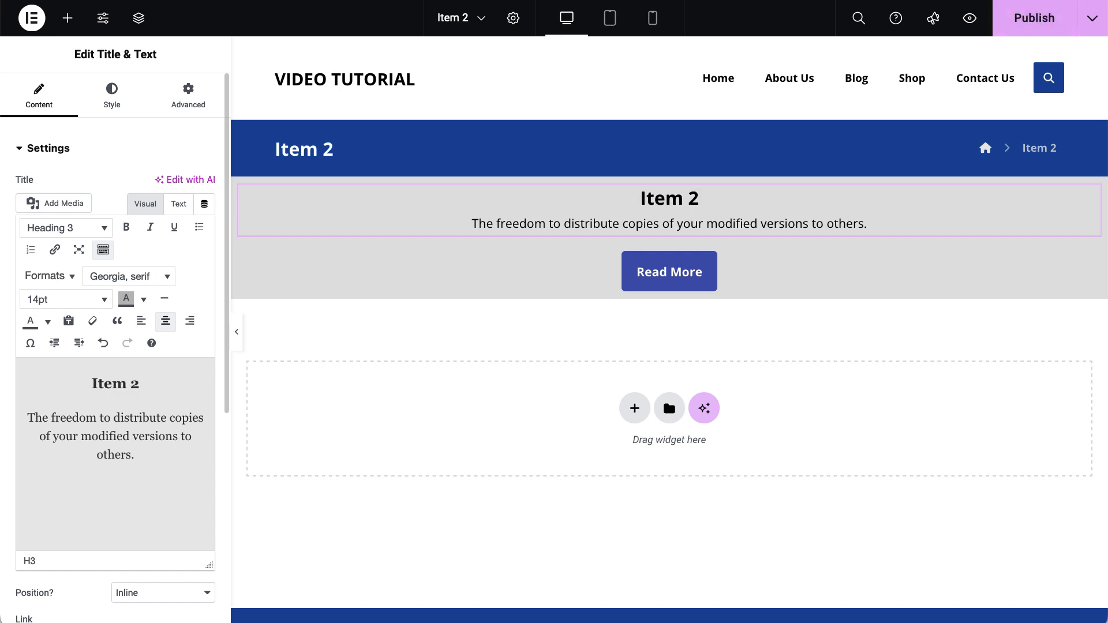
{"action": "left_click", "coordinate": [1004, 30]}
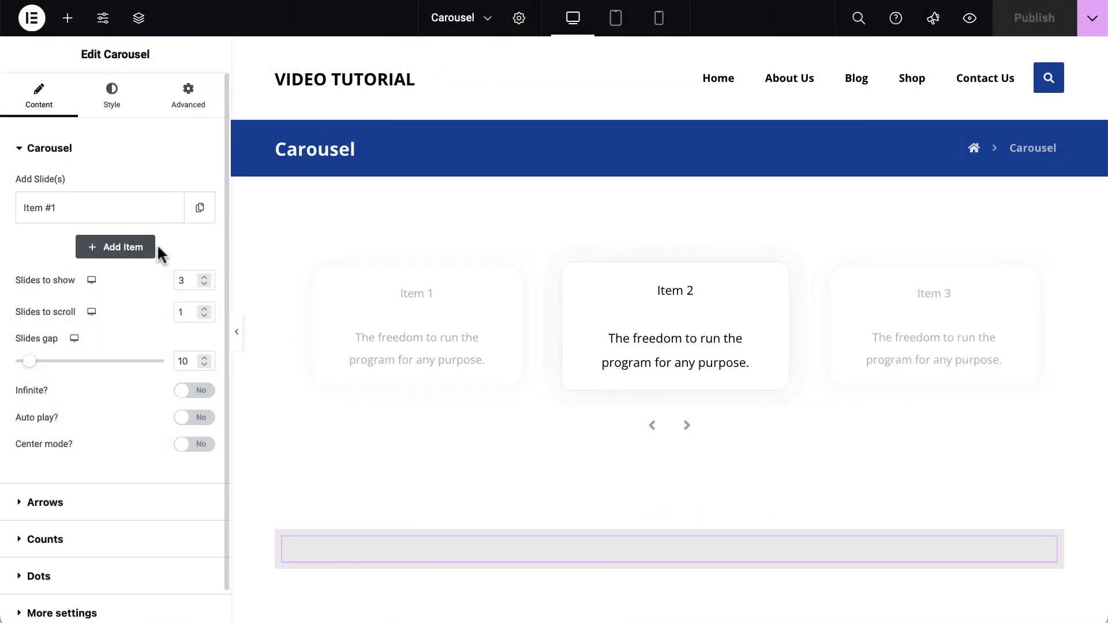
On the Carousel page, assign the saved template Item 1 to the second carousel's first slide
{"action": "left_click", "coordinate": [123, 212]}
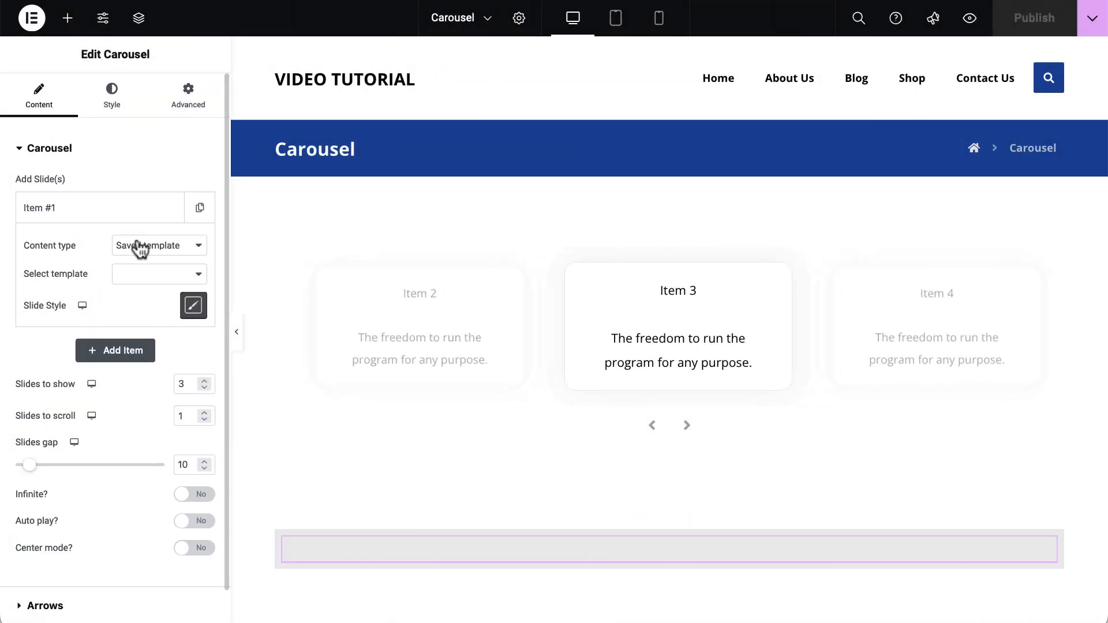
{"action": "left_click", "coordinate": [153, 277]}
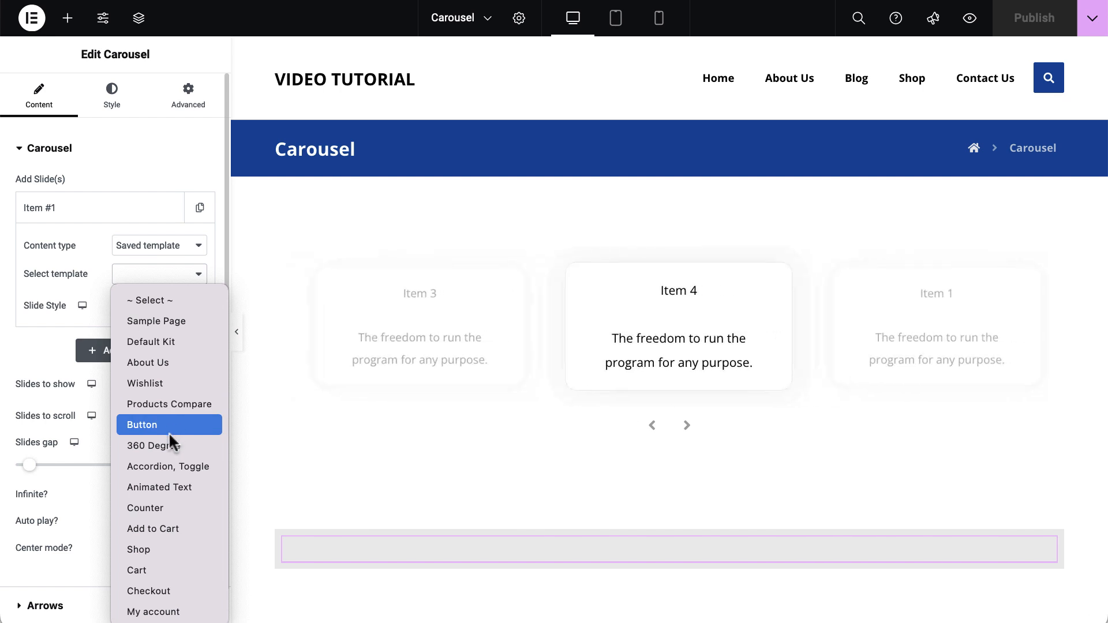
{"action": "scroll", "coordinate": [168, 432], "scroll_direction": "down", "scroll_amount": 4}
{"action": "left_click", "coordinate": [171, 590]}
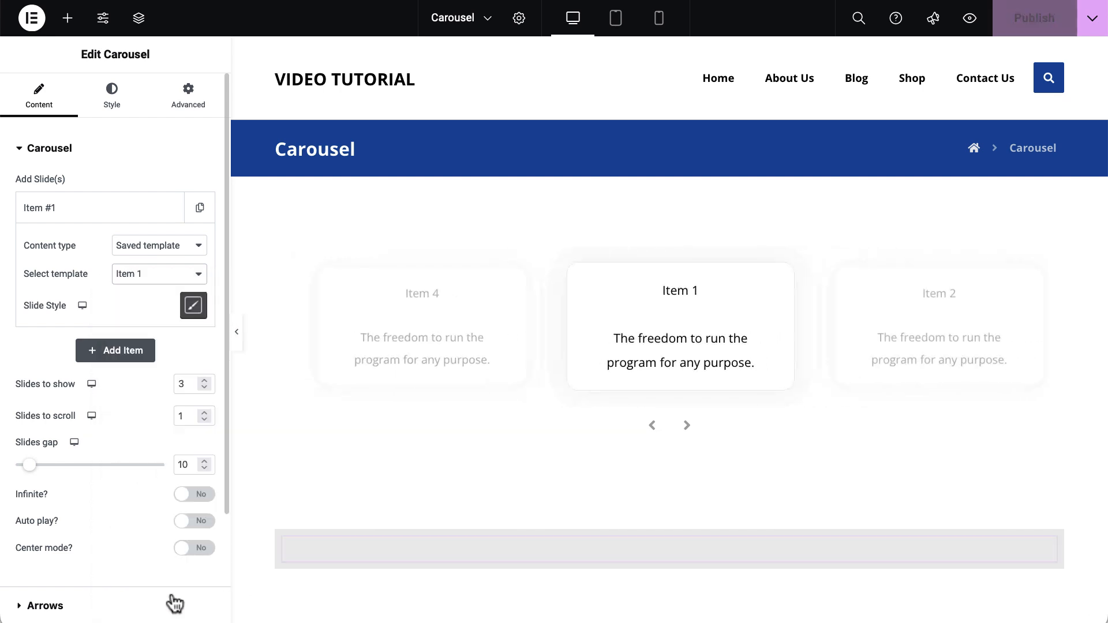
{"action": "left_click", "coordinate": [124, 215]}
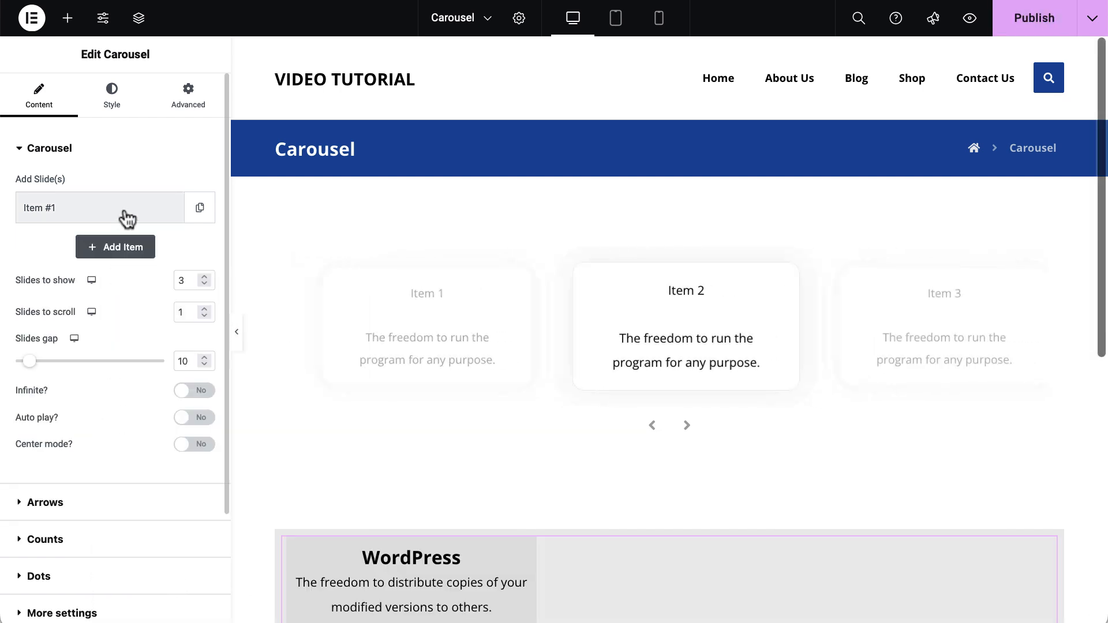
Enable Stretch row on the container that holds the template carousel
{"action": "scroll", "coordinate": [485, 458], "scroll_direction": "down", "scroll_amount": 5}
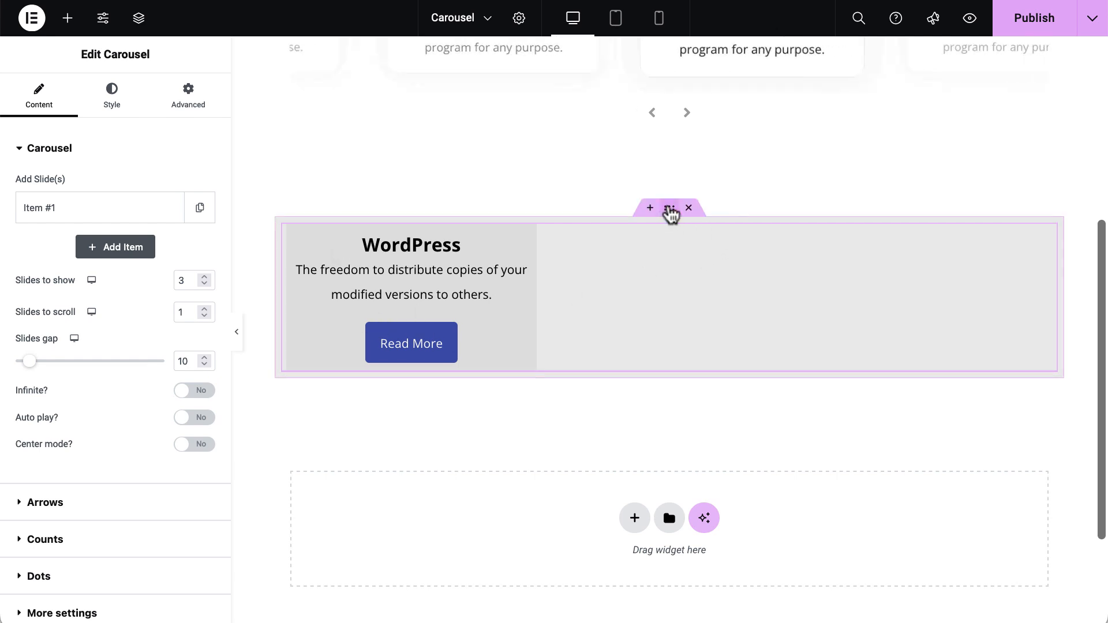
{"action": "left_click", "coordinate": [669, 209]}
{"action": "left_click", "coordinate": [196, 182]}
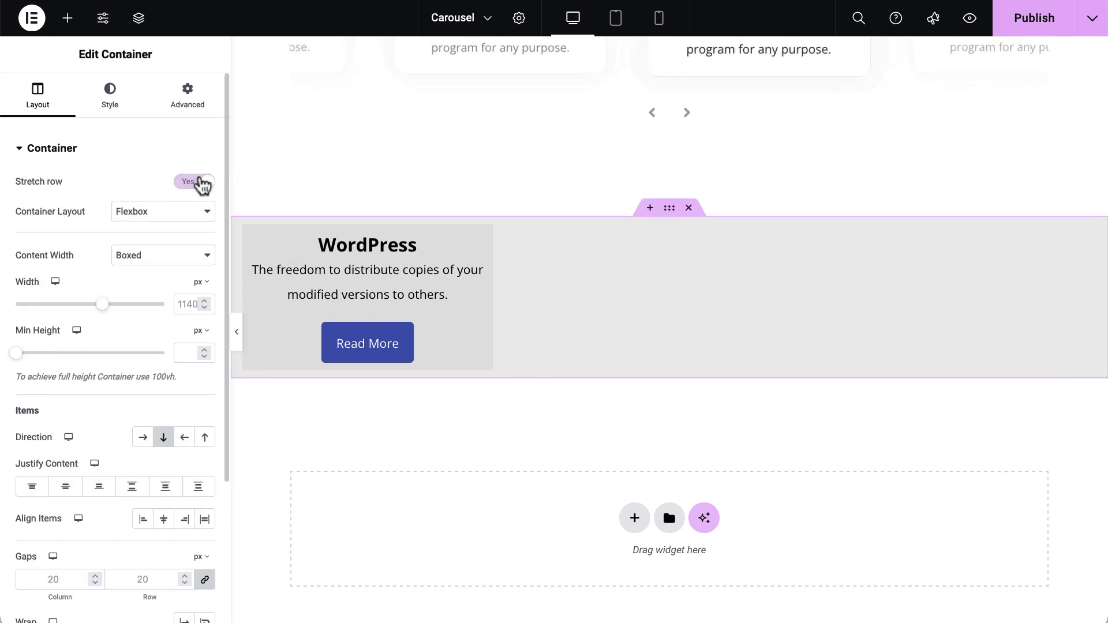
Duplicate the template carousel's first slide and assign the saved template Item 2 to the copy
{"action": "left_click", "coordinate": [489, 293]}
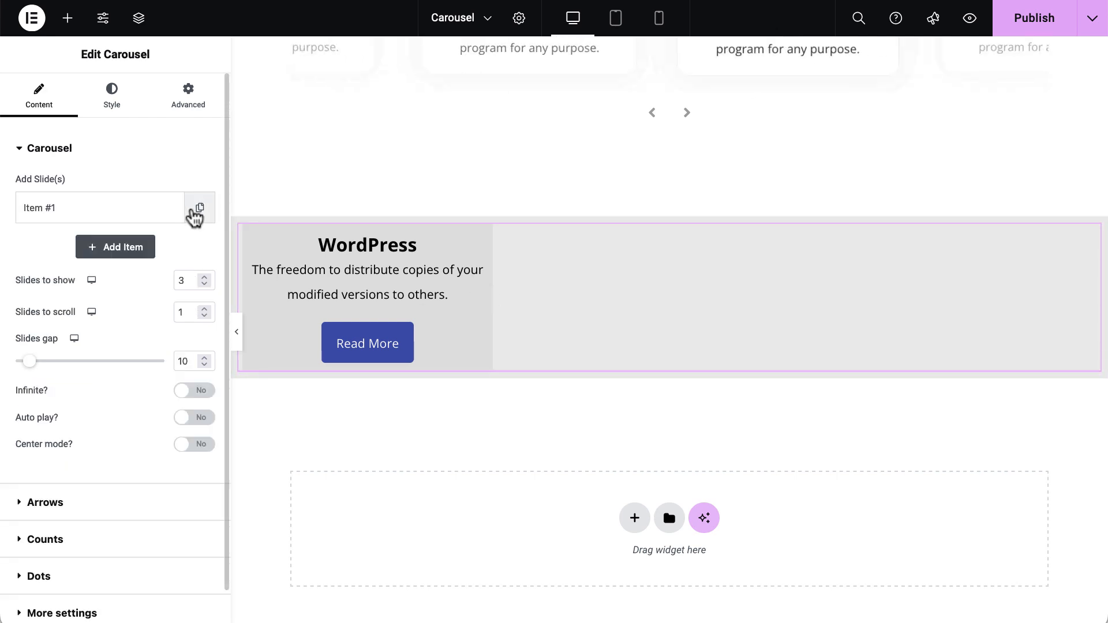
{"action": "left_click", "coordinate": [194, 214]}
{"action": "left_click", "coordinate": [130, 253]}
{"action": "left_click", "coordinate": [145, 315]}
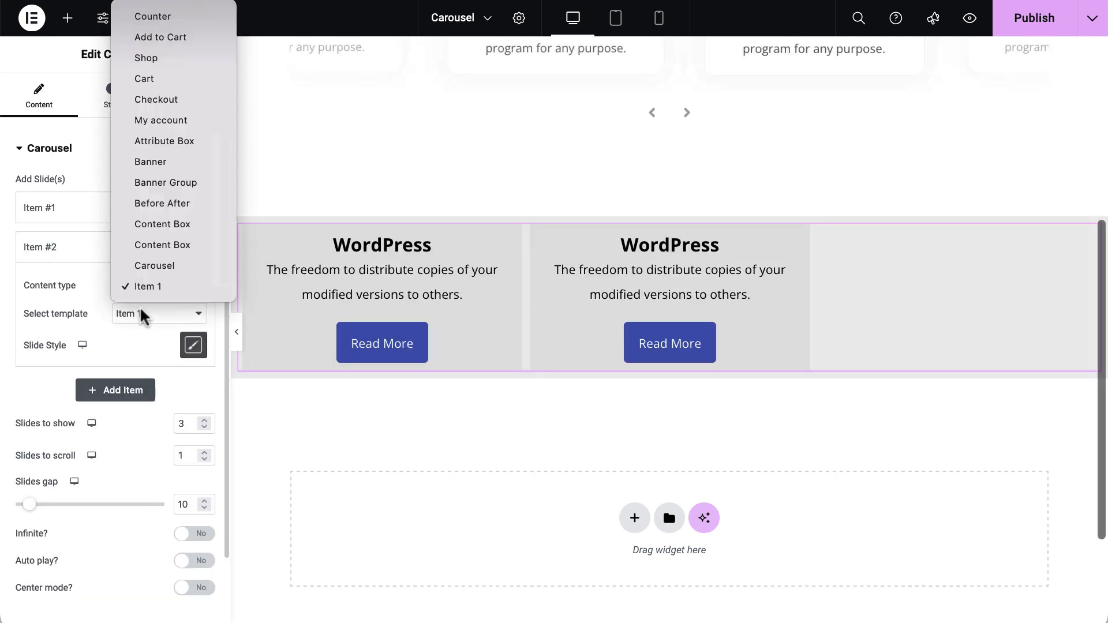
{"action": "scroll", "coordinate": [163, 272], "scroll_direction": "down", "scroll_amount": 1}
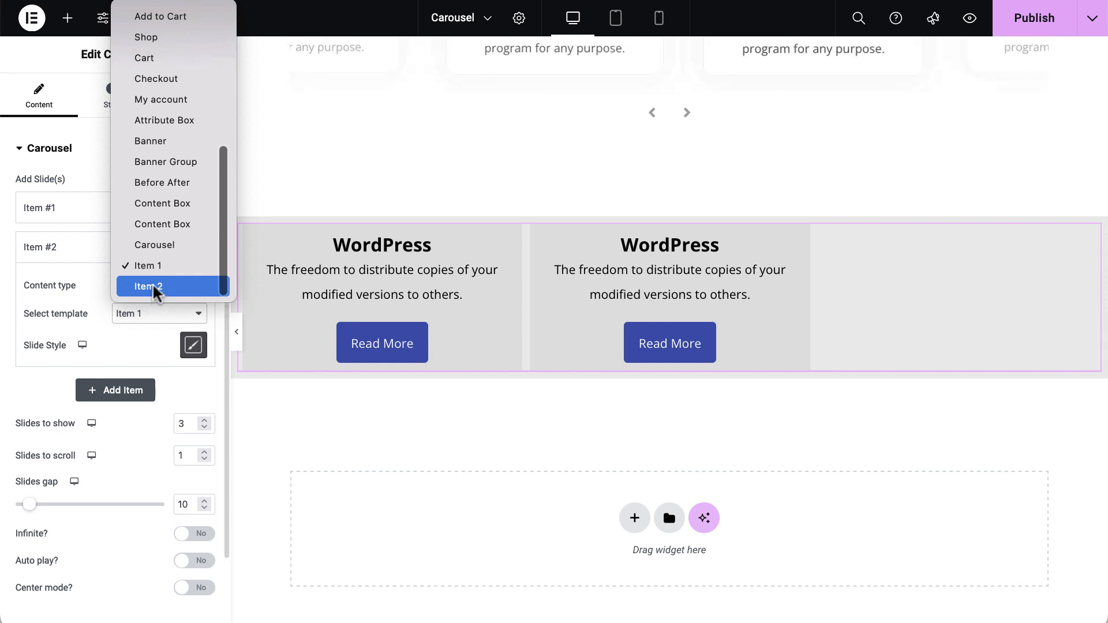
{"action": "left_click", "coordinate": [161, 289]}
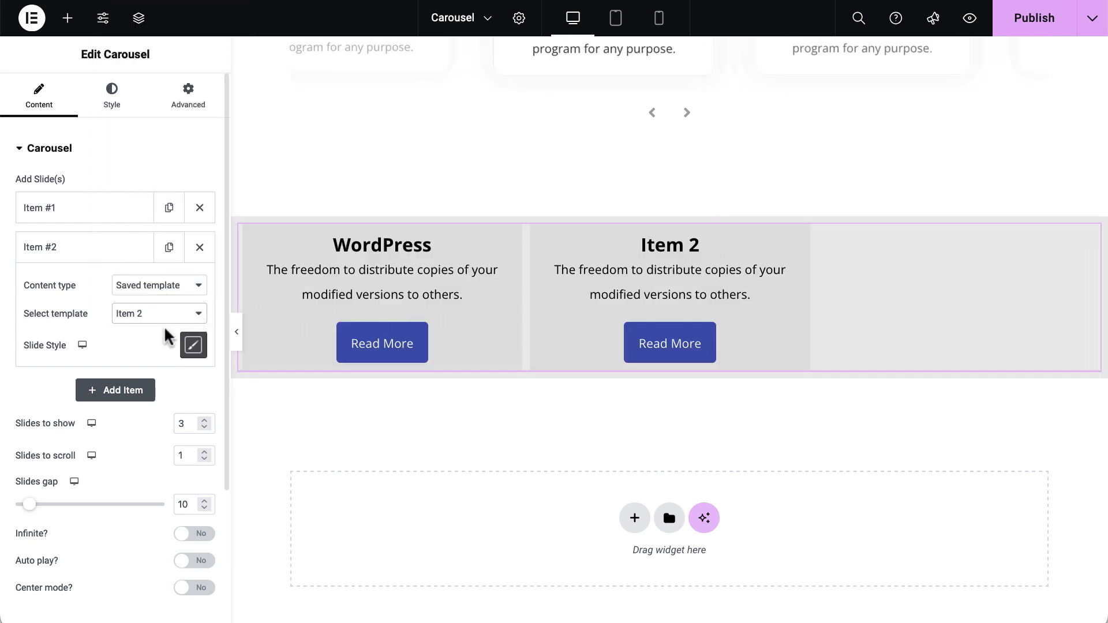
Add a third slide with the saved template Item 1 and set the carousel's slides to show to 2
{"action": "left_click", "coordinate": [116, 390]}
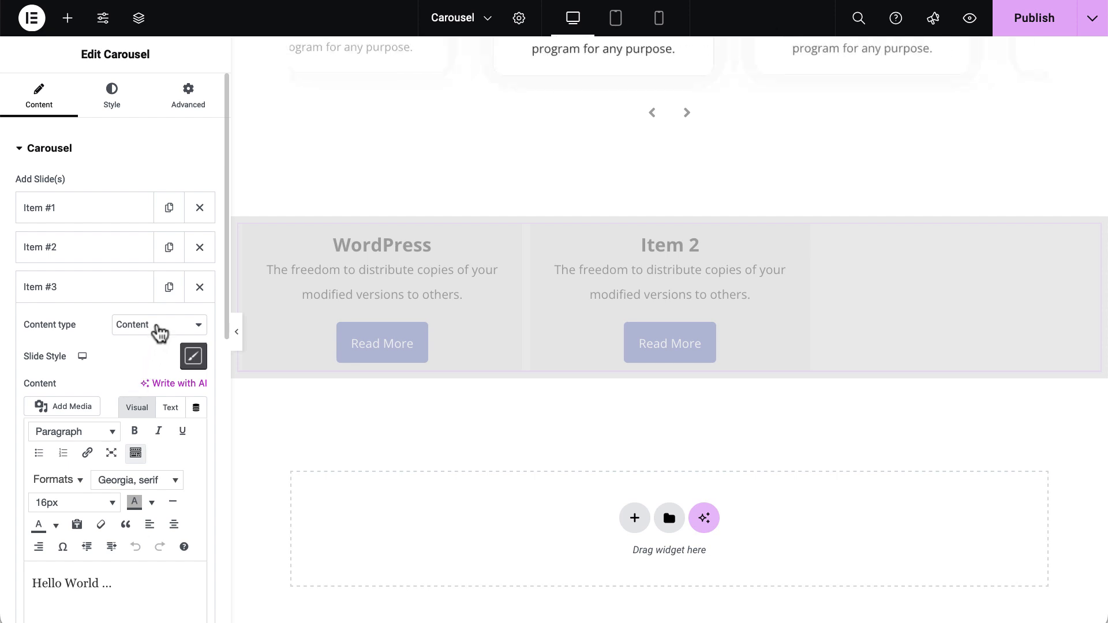
{"action": "left_click", "coordinate": [154, 326]}
{"action": "left_click", "coordinate": [159, 353]}
{"action": "left_click", "coordinate": [153, 354]}
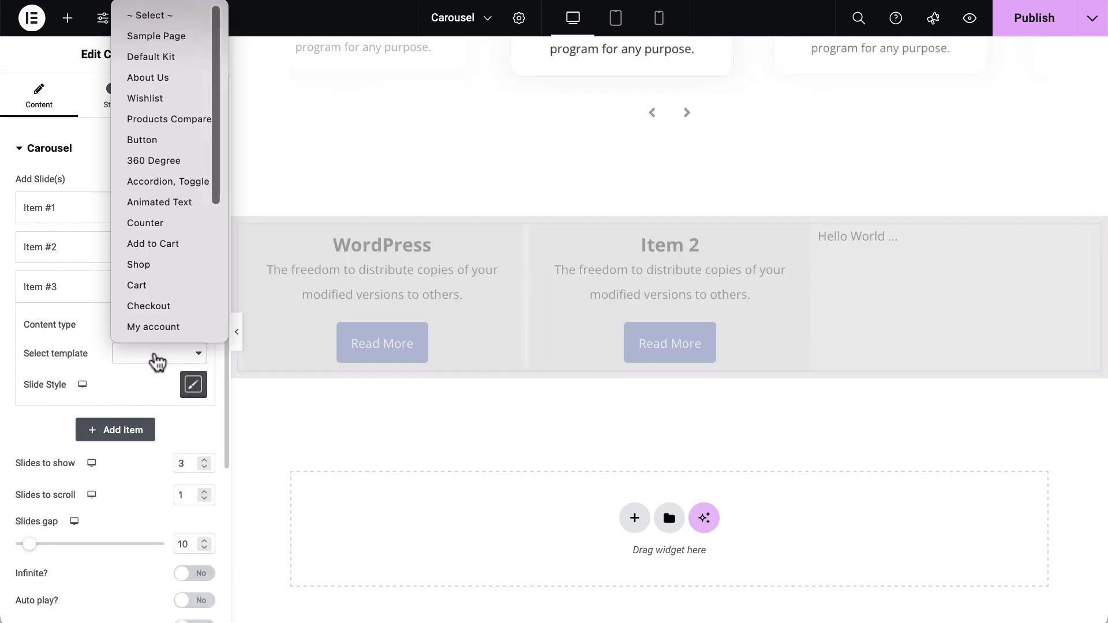
{"action": "scroll", "coordinate": [173, 285], "scroll_direction": "down", "scroll_amount": 3}
{"action": "left_click", "coordinate": [160, 307]}
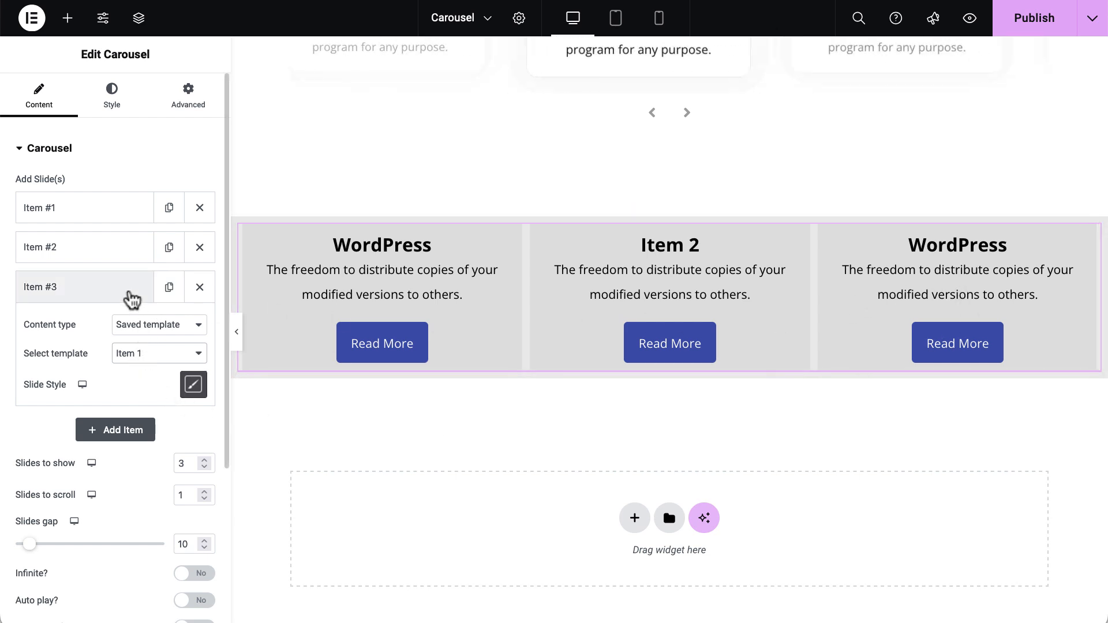
{"action": "left_click", "coordinate": [122, 286]}
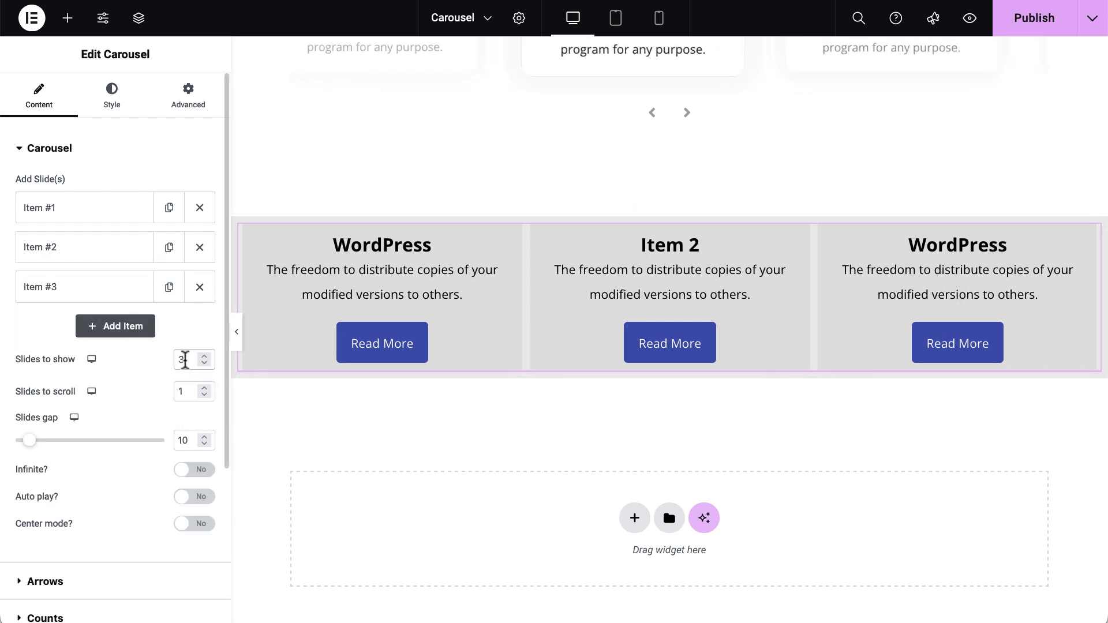
{"action": "left_click_drag", "start_coordinate": [184, 360], "coordinate": [177, 360]}
{"action": "type", "text": "2"}
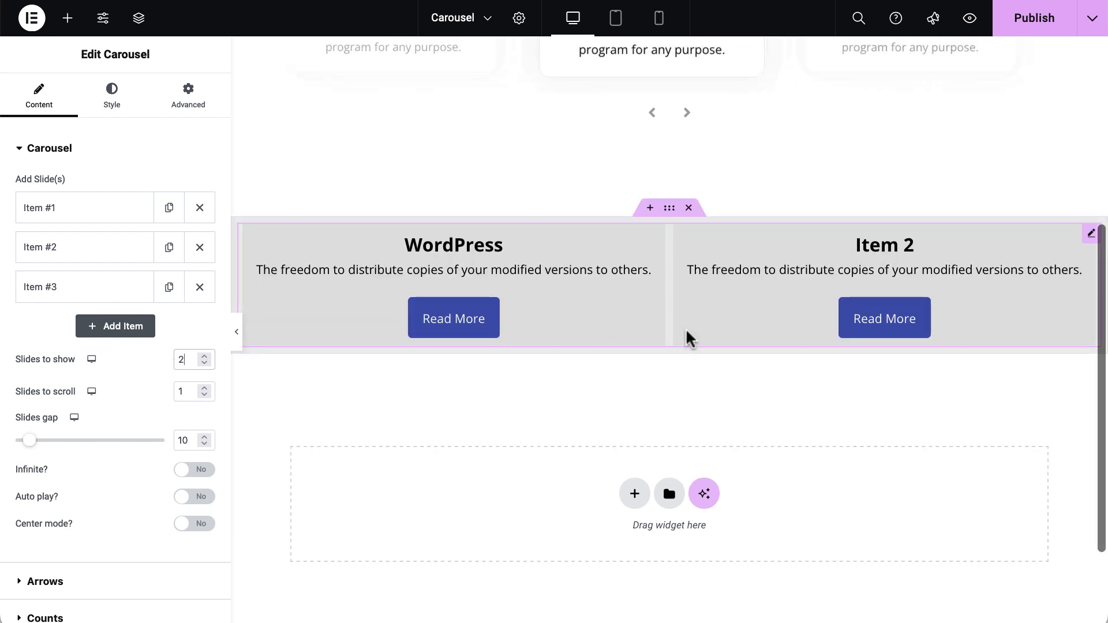
Set the padding of the template carousel's container to 50 px on all sides
{"action": "left_click", "coordinate": [669, 212]}
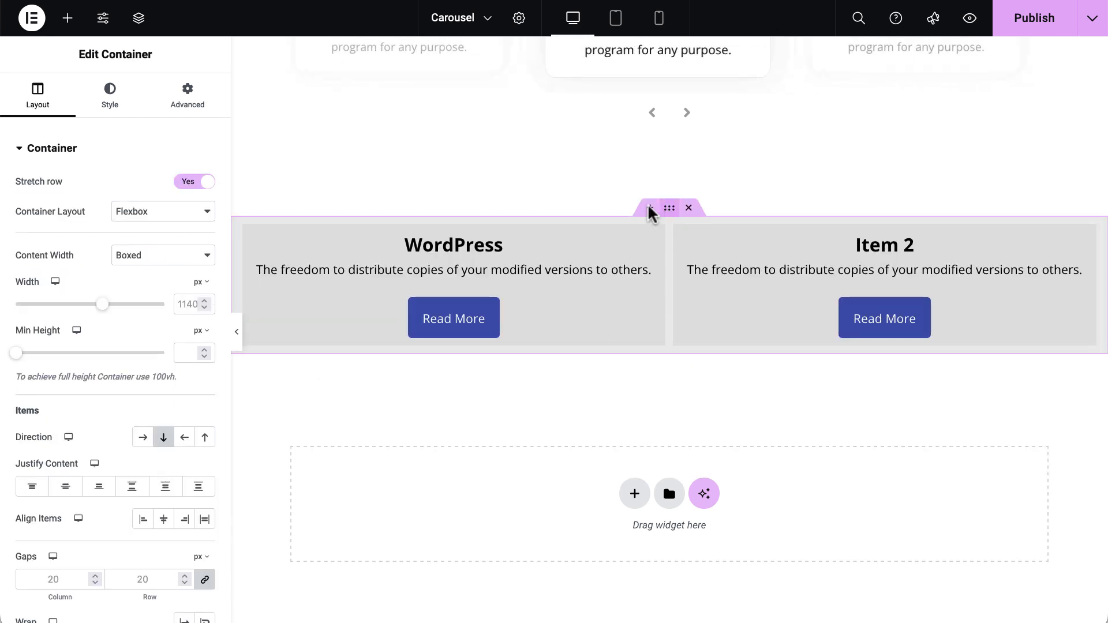
{"action": "left_click", "coordinate": [189, 106]}
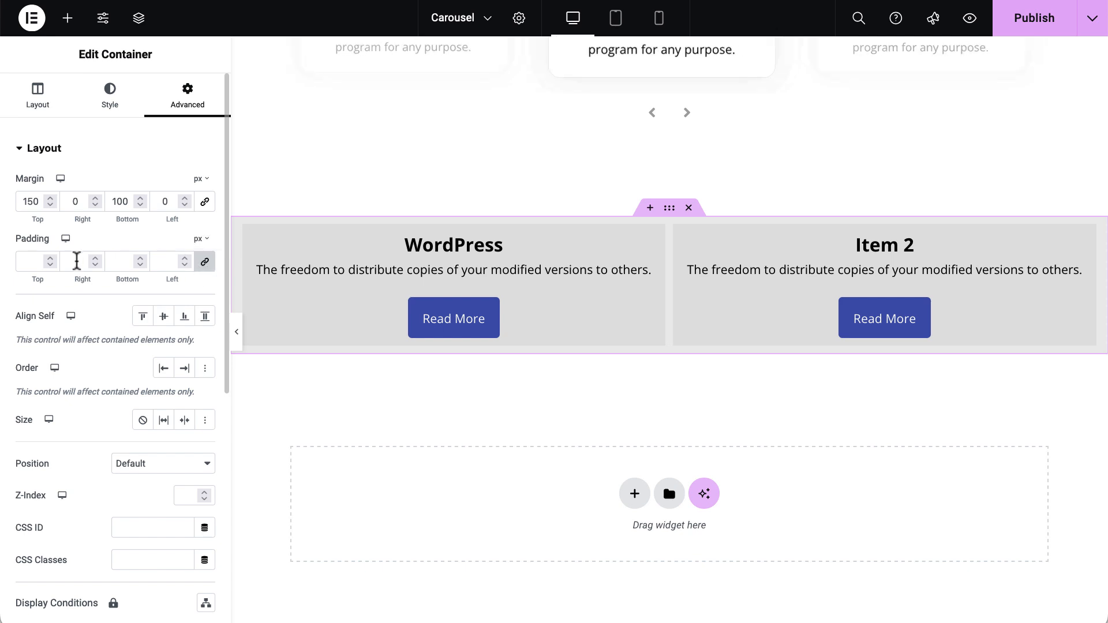
{"action": "type", "text": "50"}
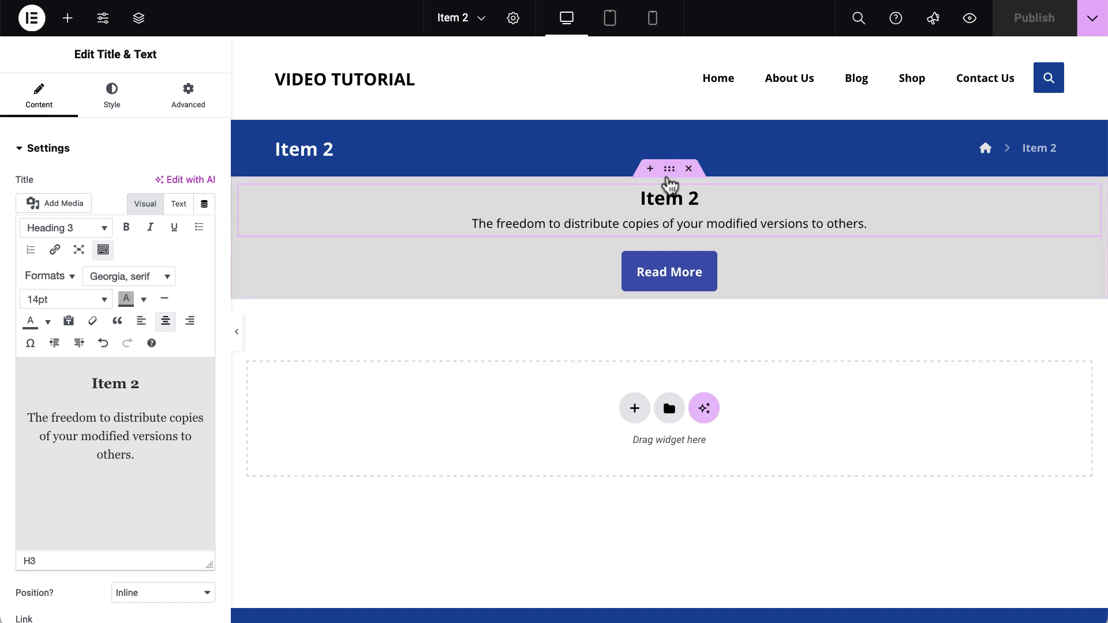
In the Item 2 template, set the container's padding to 40 px on all sides and publish
{"action": "left_click", "coordinate": [669, 176]}
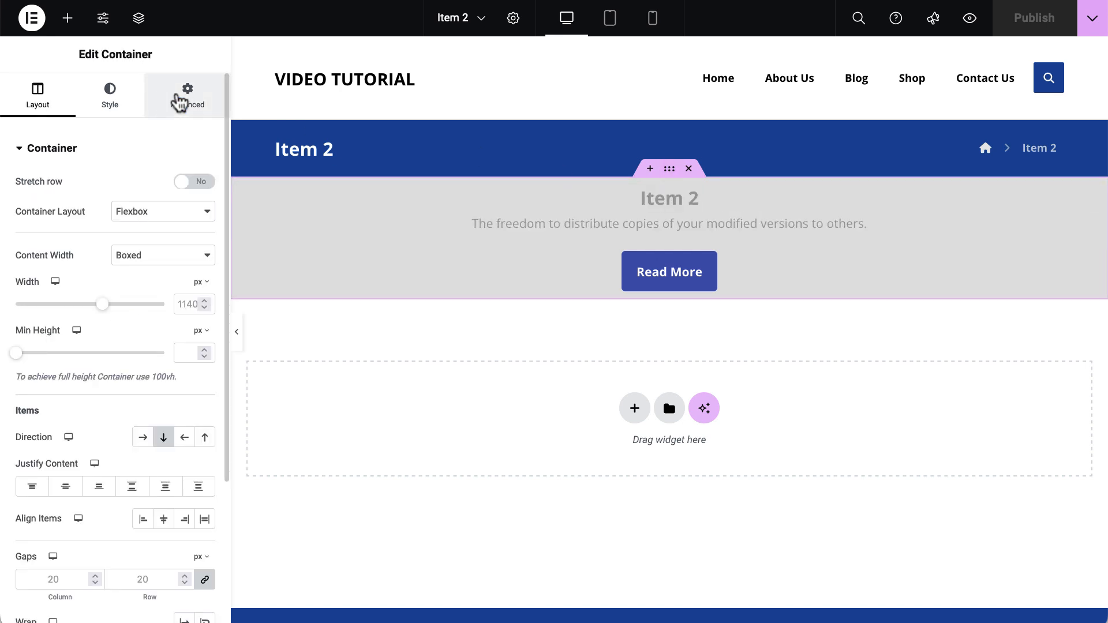
{"action": "left_click", "coordinate": [179, 97]}
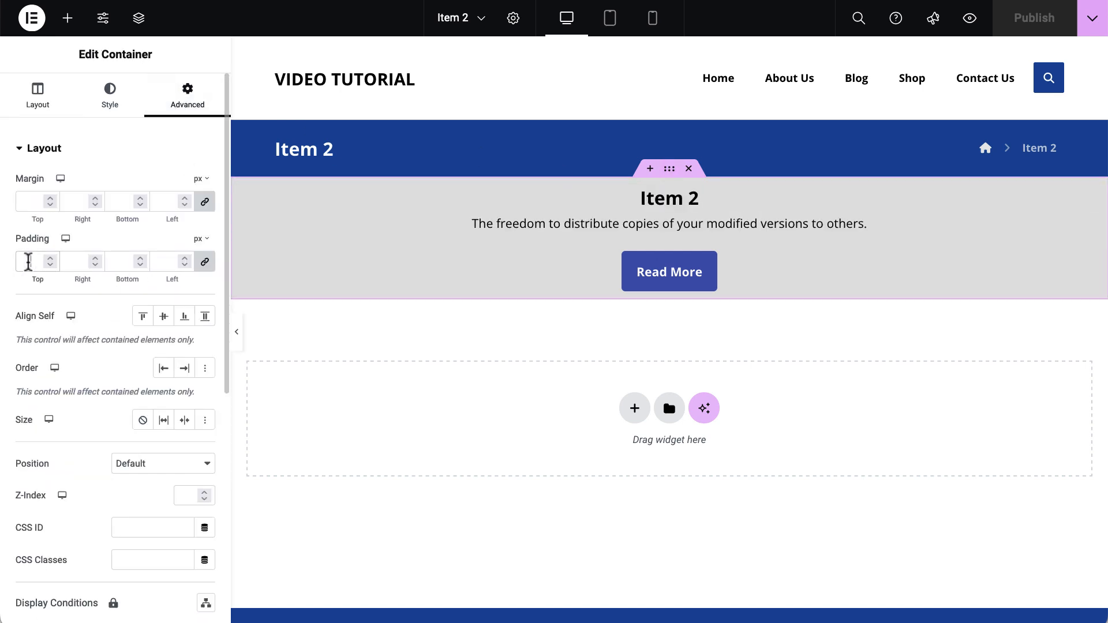
{"action": "type", "text": "20"}
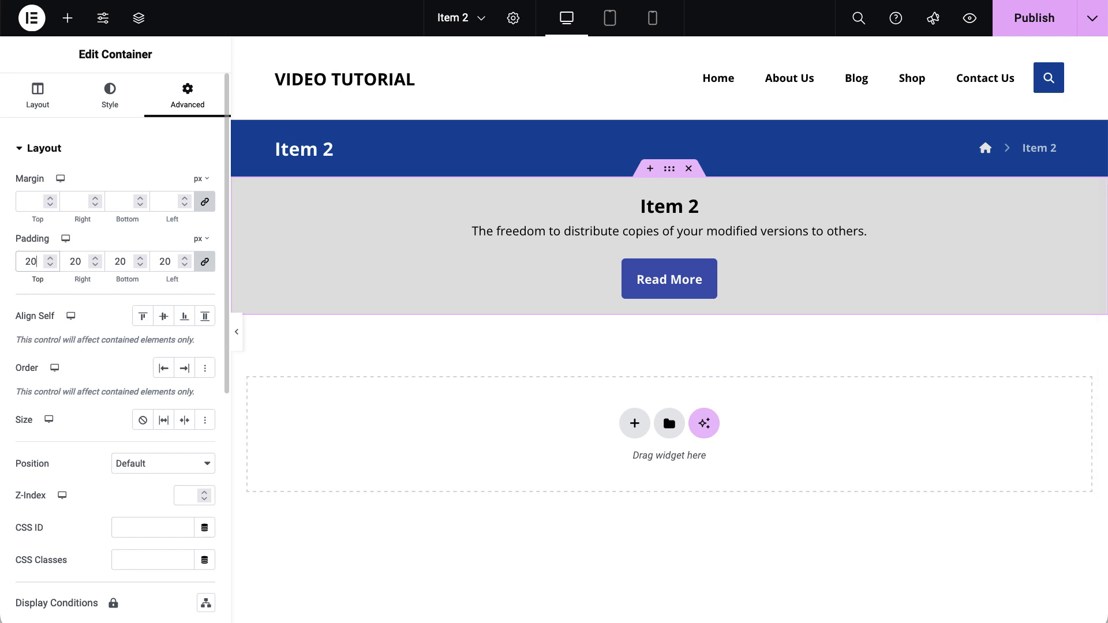
{"action": "key", "text": "BackSpace"}
{"action": "key", "text": "BackSpace"}
{"action": "type", "text": "4"}
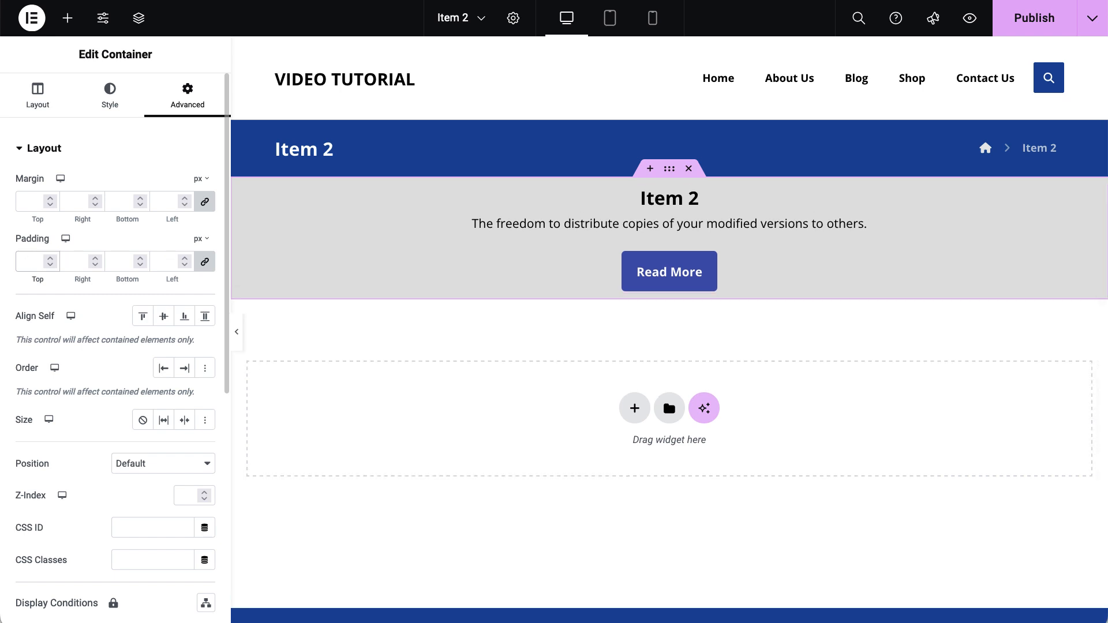
{"action": "type", "text": "0"}
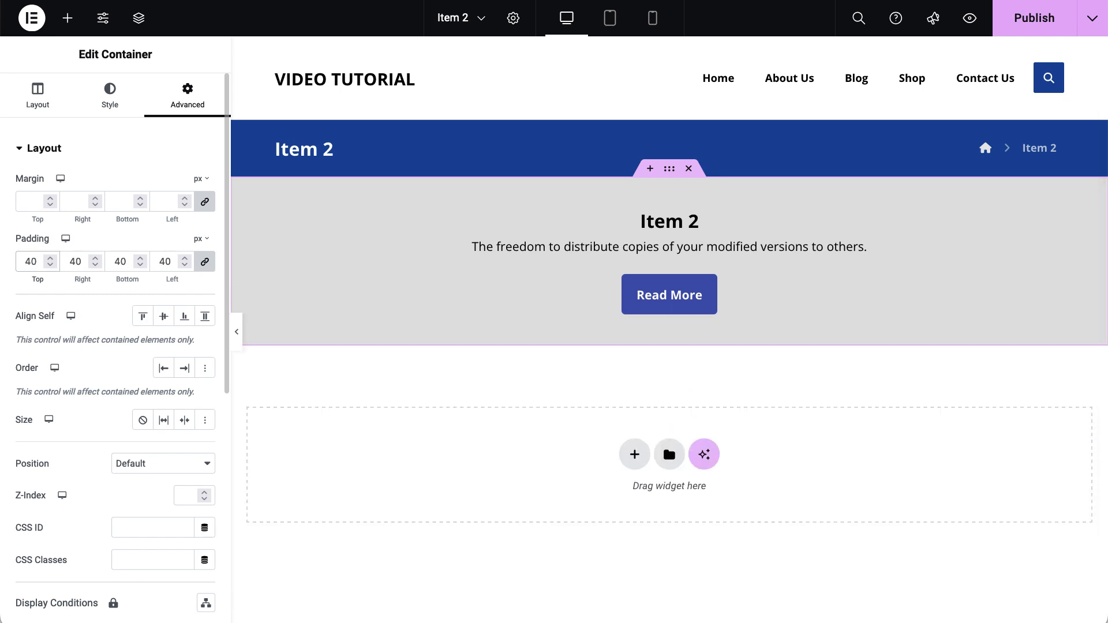
{"action": "left_click", "coordinate": [1027, 22]}
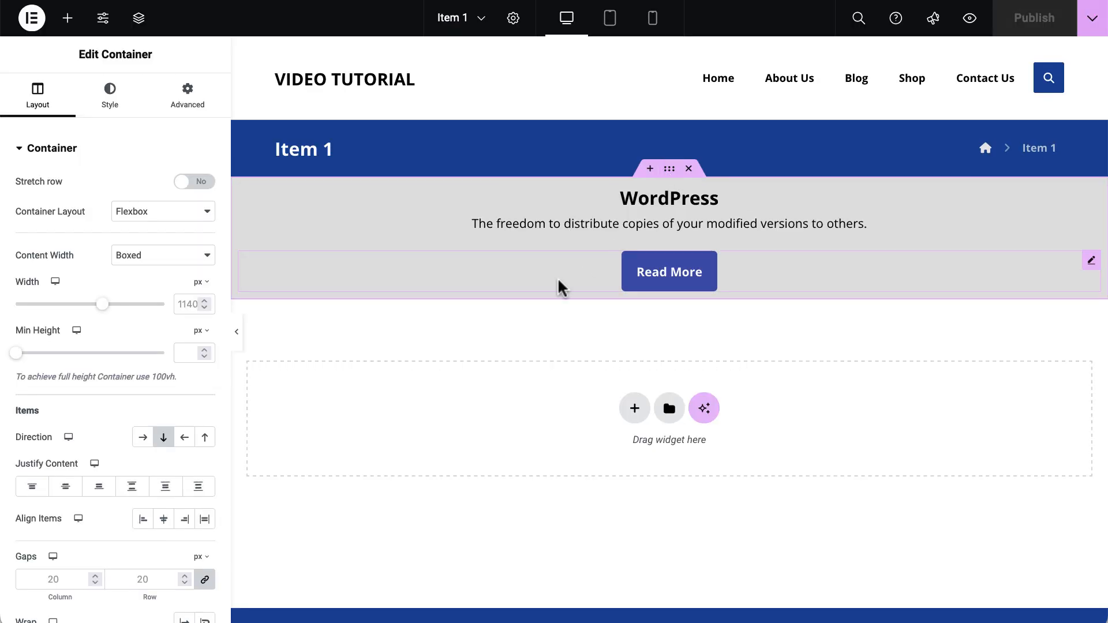
In the Item 1 template, set the container's padding to 40 px on all sides and publish
{"action": "left_click", "coordinate": [188, 95]}
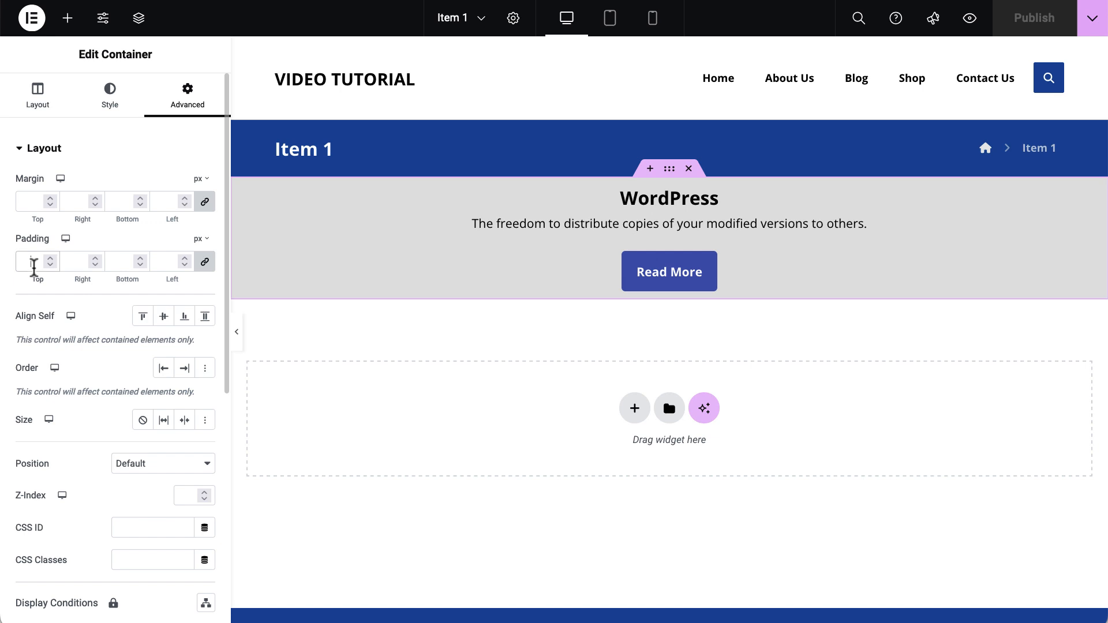
{"action": "type", "text": "40"}
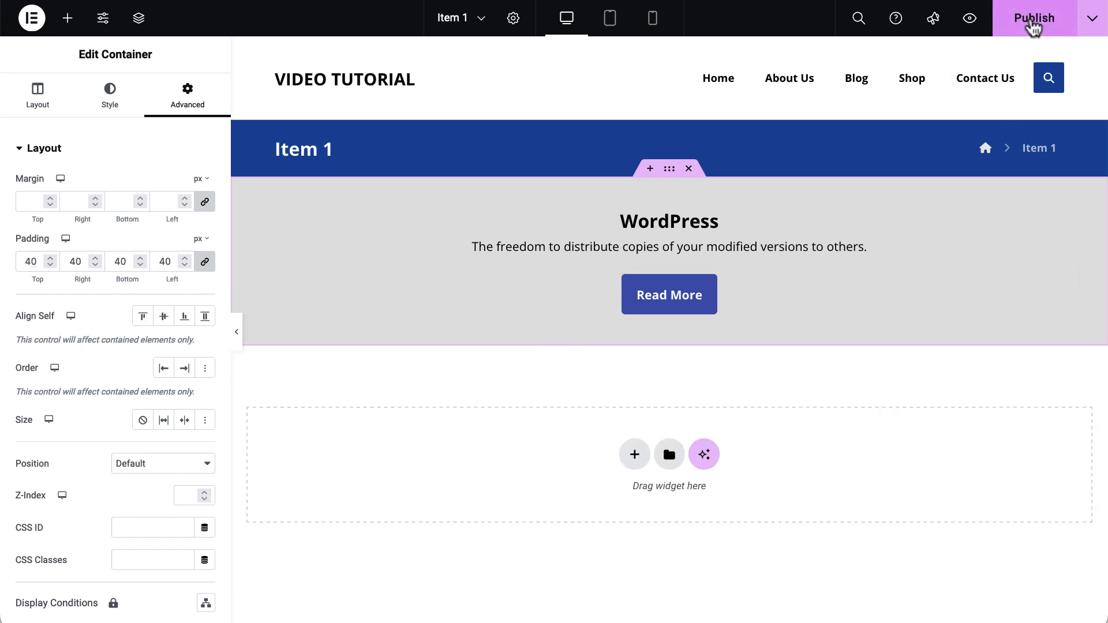
{"action": "left_click", "coordinate": [1034, 21]}
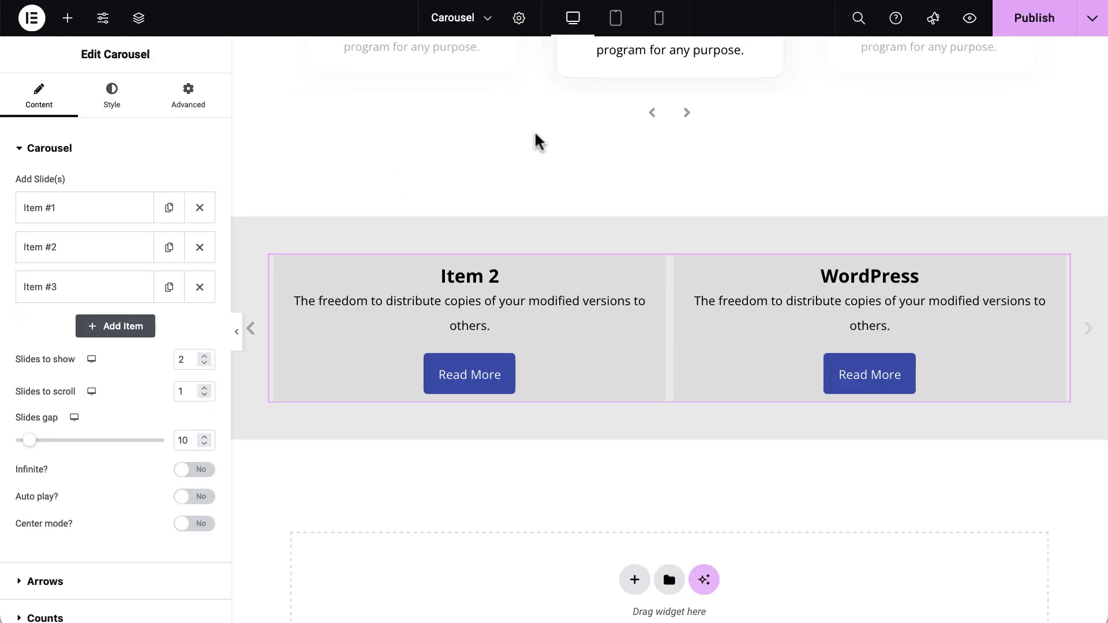
Publish the Carousel page and reload its live version to view the template carousel
{"action": "left_click", "coordinate": [1034, 24]}
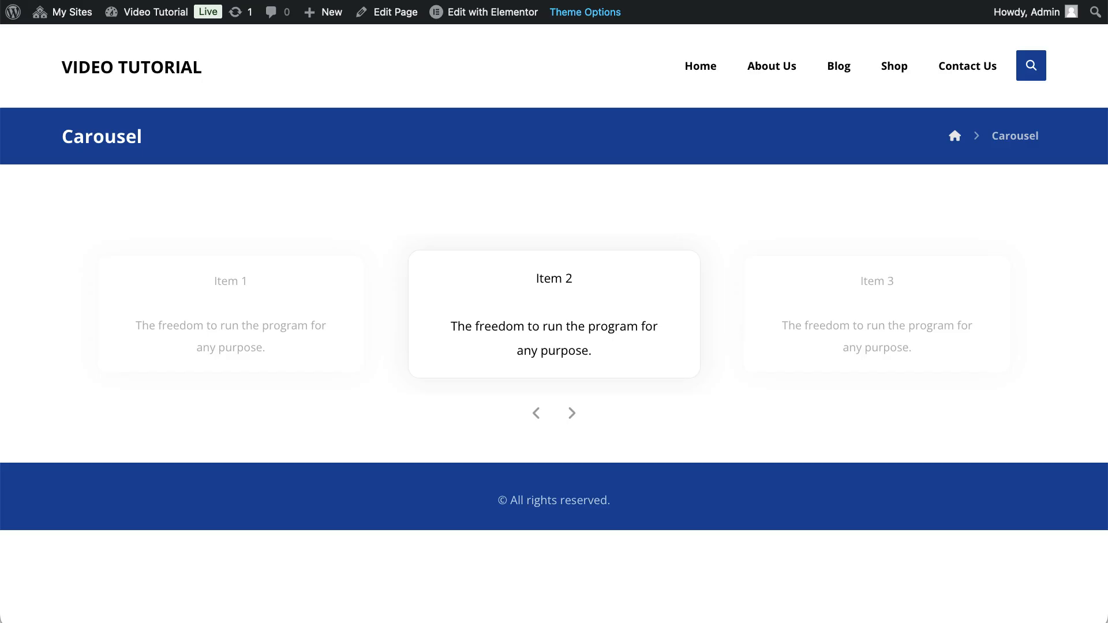
{"action": "right_click", "coordinate": [366, 201]}
{"action": "left_click", "coordinate": [382, 259]}
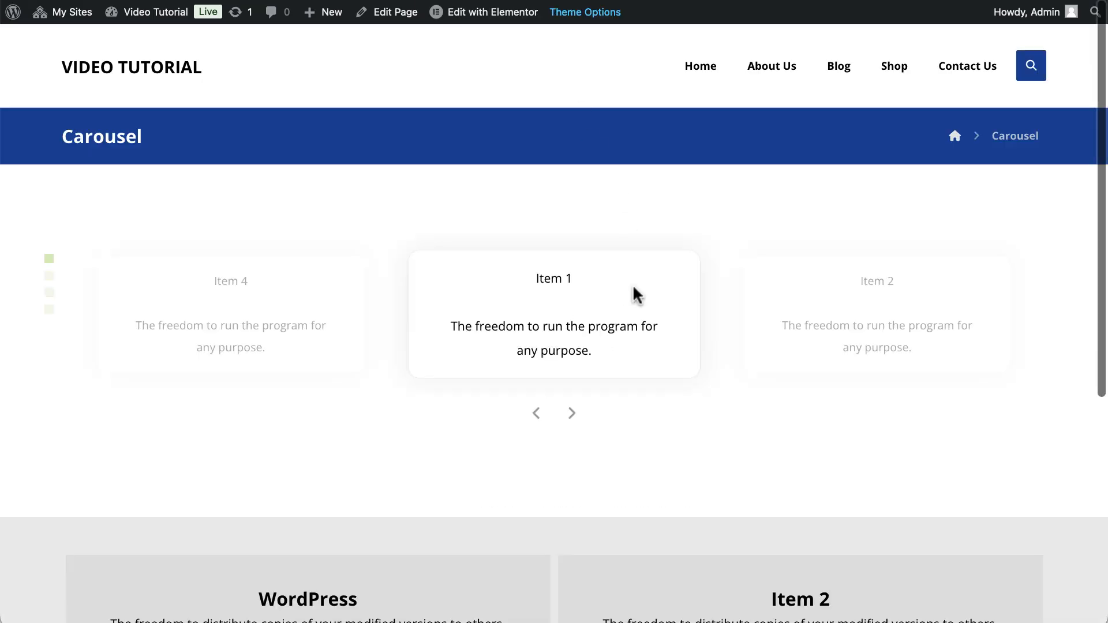
{"action": "scroll", "coordinate": [633, 300], "scroll_direction": "down", "scroll_amount": 5}
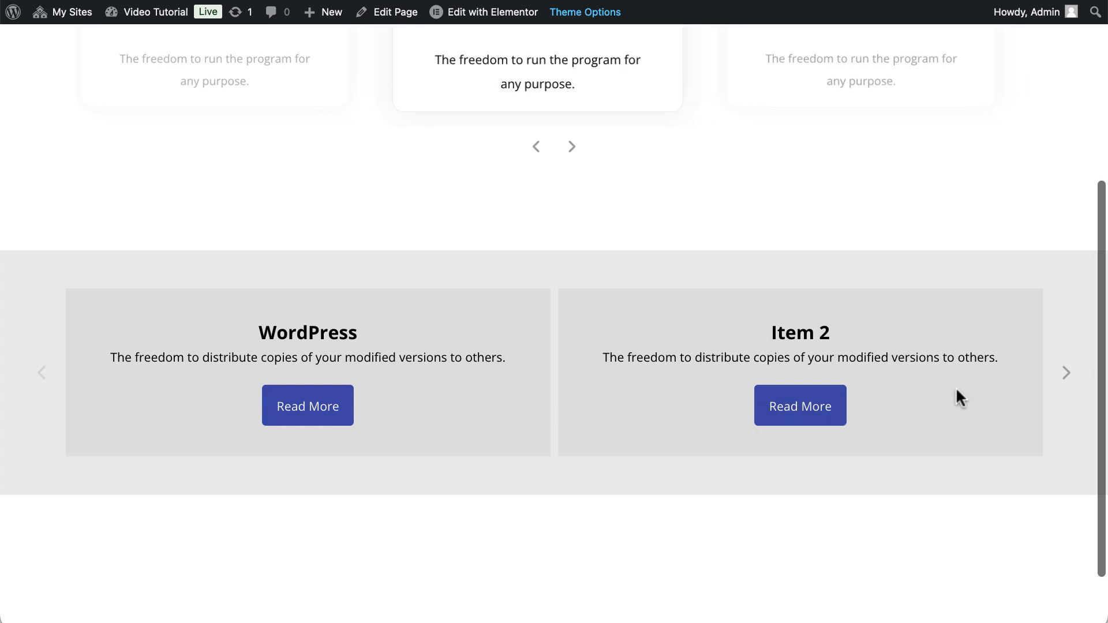
Move the template carousel on the live page one slide forward and back using its navigation arrows
{"action": "left_click", "coordinate": [1068, 376]}
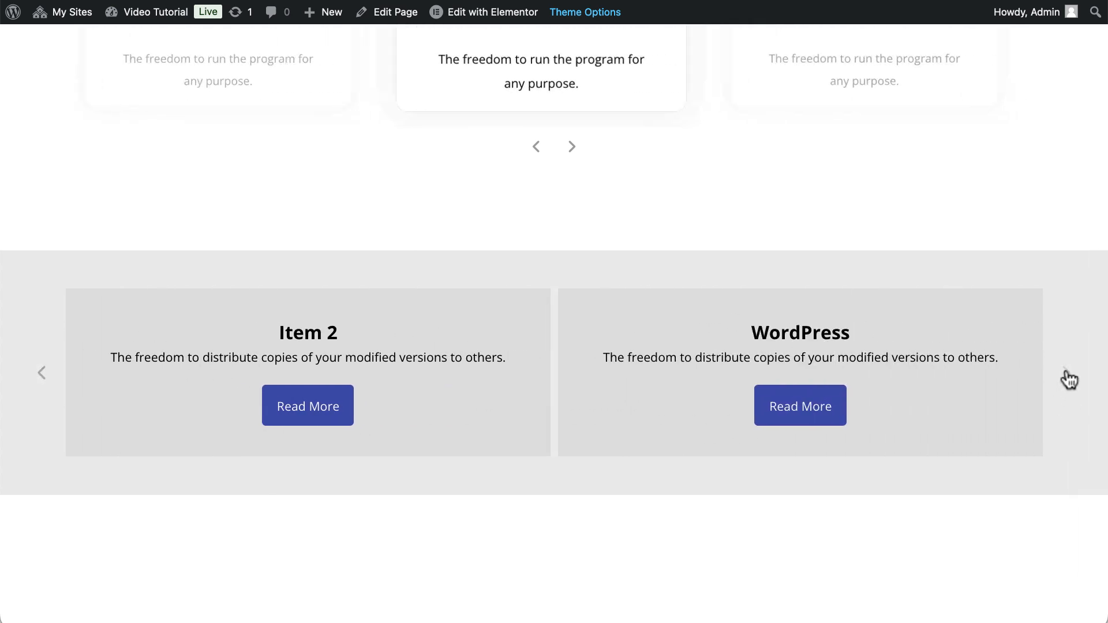
{"action": "left_click", "coordinate": [42, 375]}
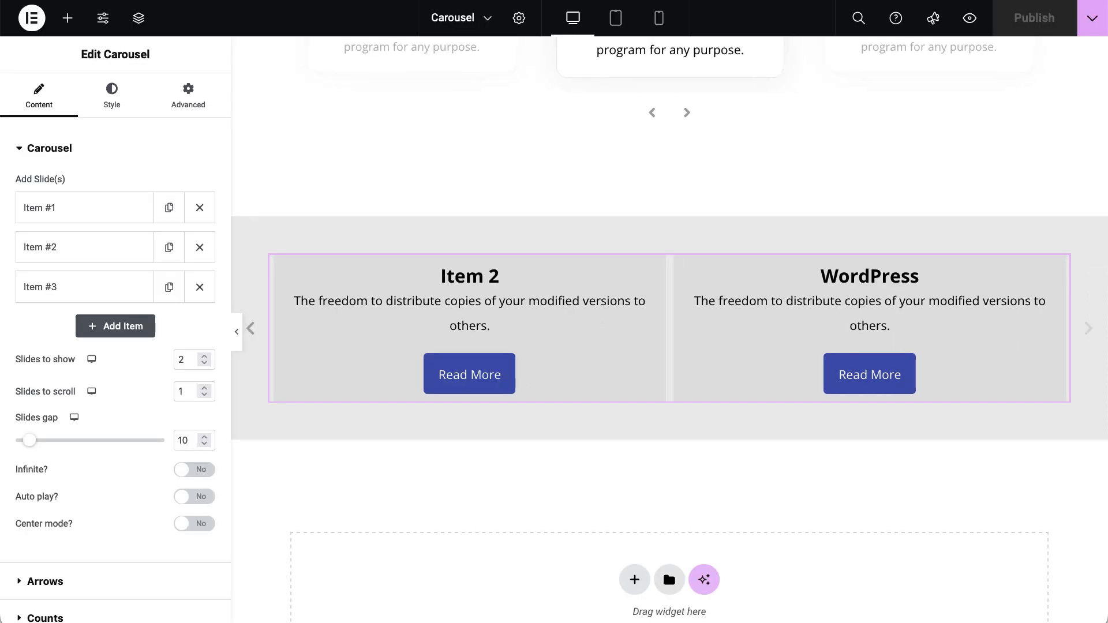
Duplicate the template carousel's third slide and assign the saved template Item 2 to the new fourth slide
{"action": "left_click", "coordinate": [170, 289]}
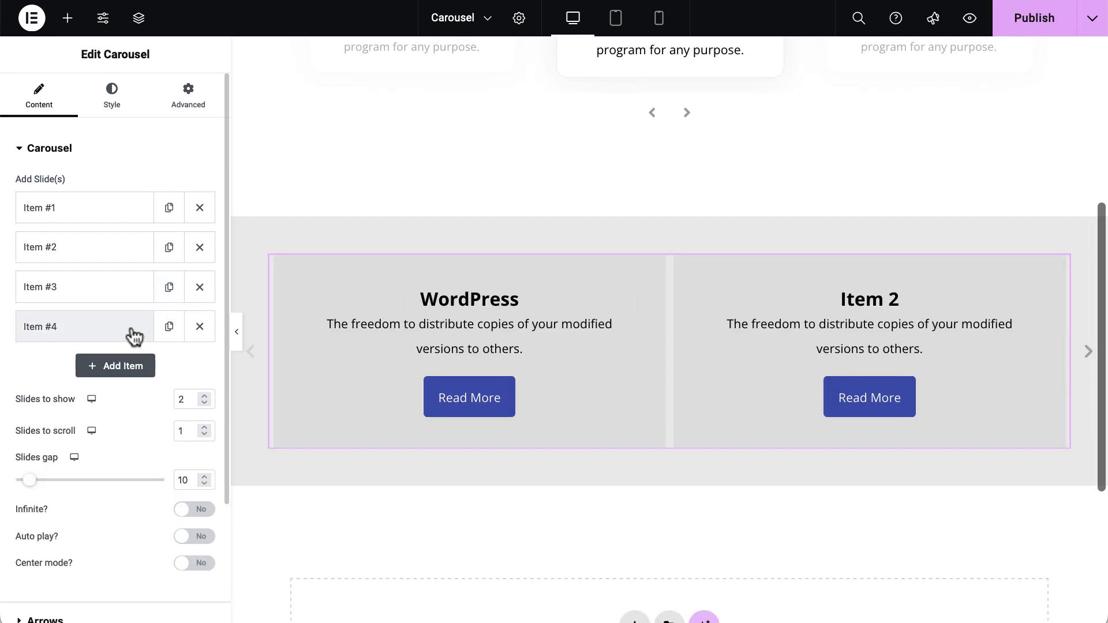
{"action": "left_click", "coordinate": [134, 336]}
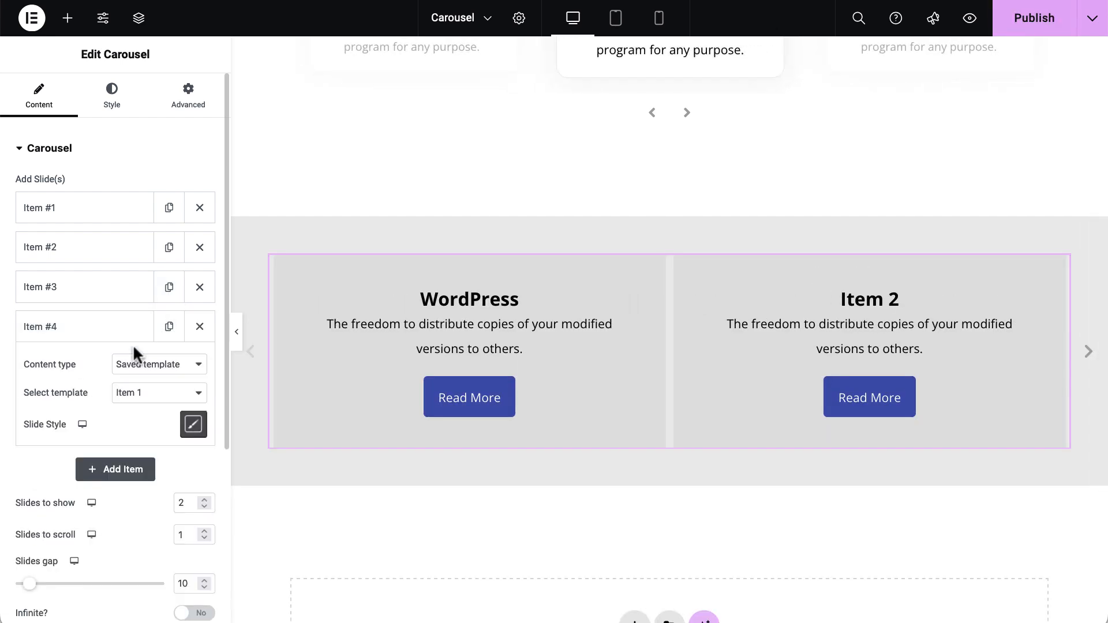
{"action": "left_click", "coordinate": [160, 399]}
{"action": "scroll", "coordinate": [160, 328], "scroll_direction": "down", "scroll_amount": 1}
{"action": "left_click", "coordinate": [160, 363]}
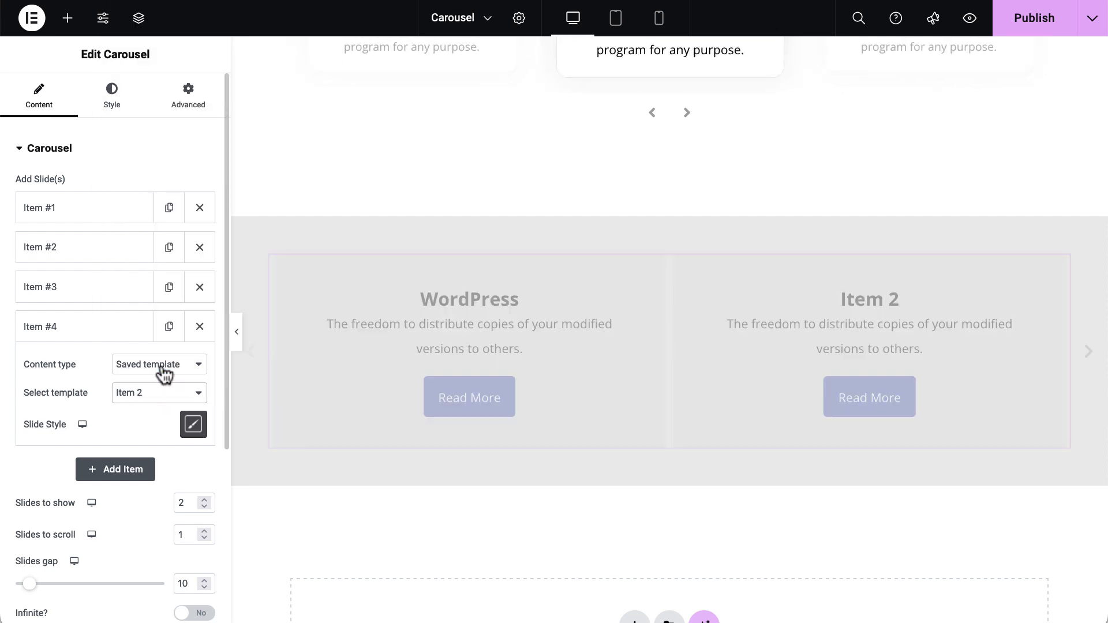
{"action": "left_click", "coordinate": [104, 330]}
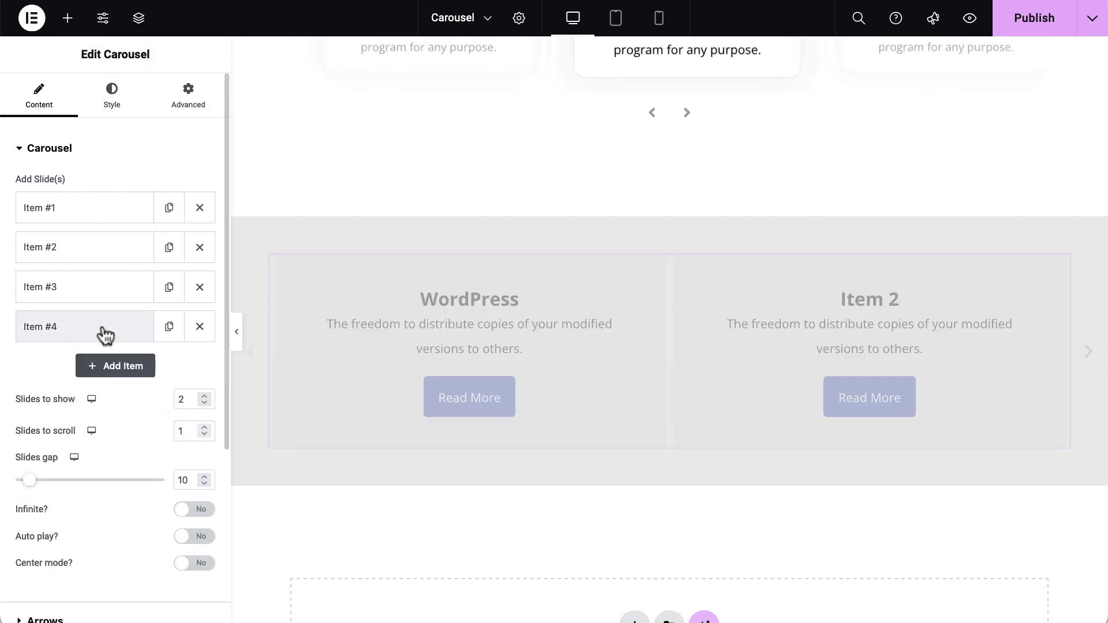
Set the template carousel to show 3 slides, and try its forward and back arrows on the reloaded live page
{"action": "double_click", "coordinate": [183, 402]}
{"action": "type", "text": "3"}
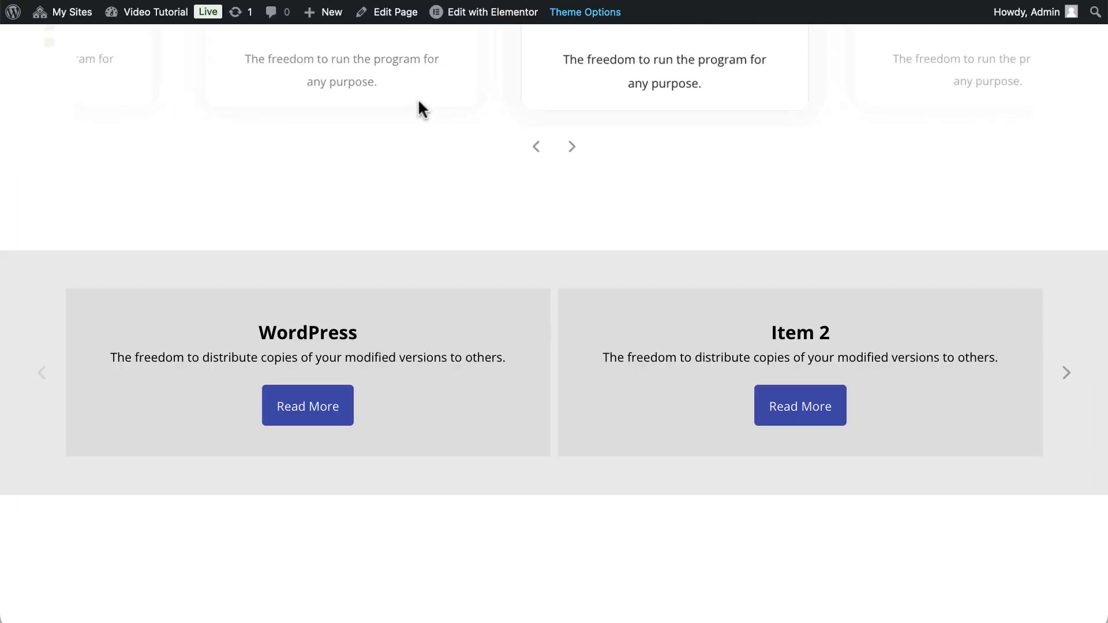
{"action": "right_click", "coordinate": [288, 129]}
{"action": "left_click", "coordinate": [314, 193]}
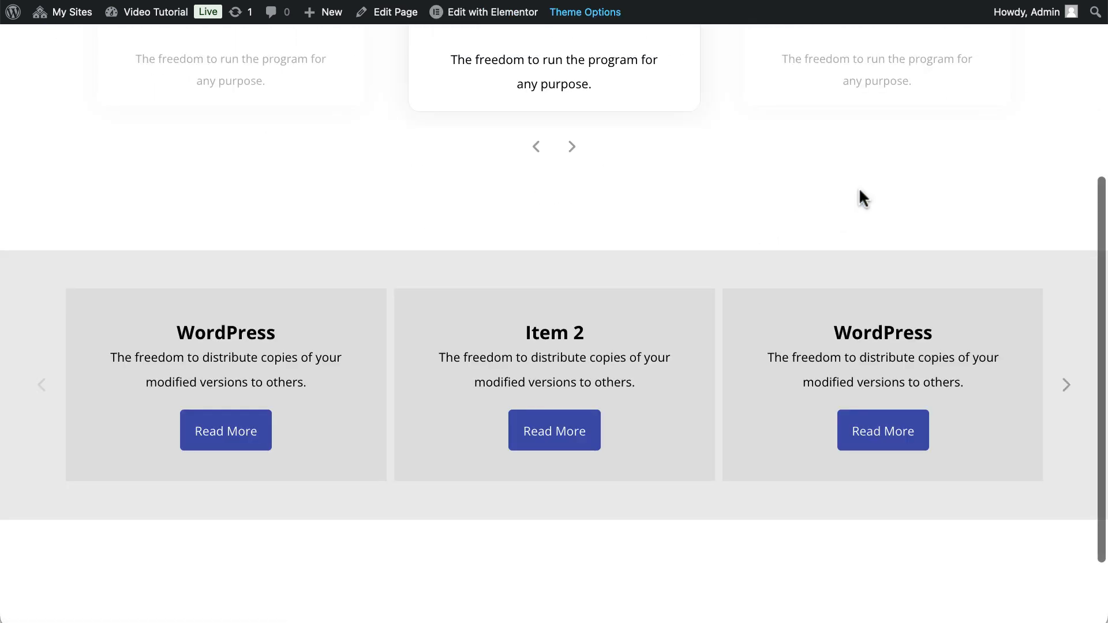
{"action": "left_click", "coordinate": [1066, 393]}
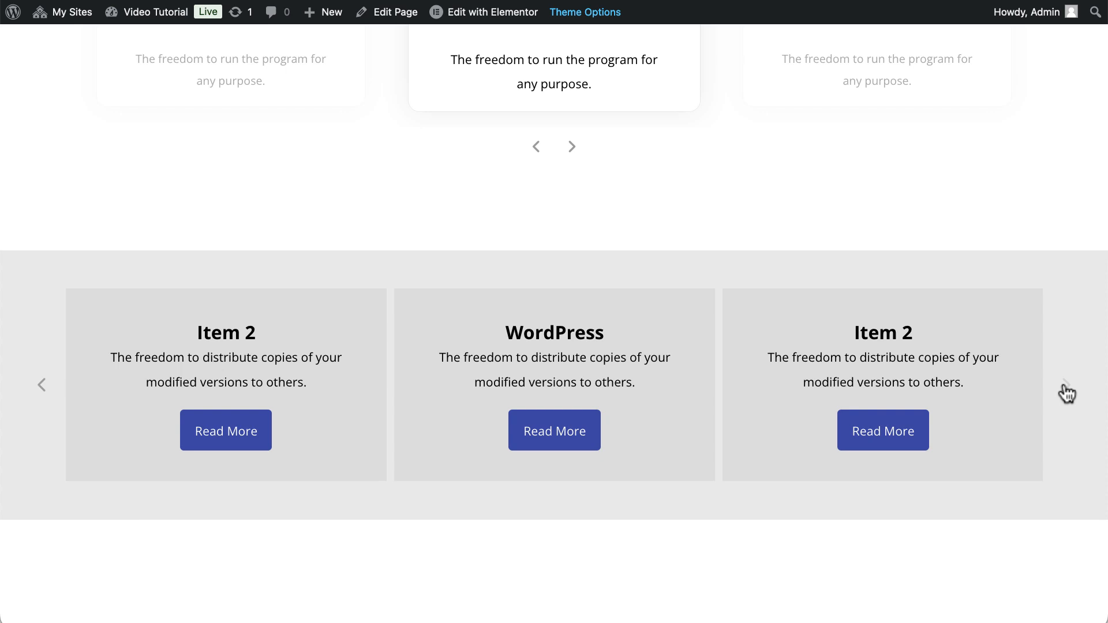
{"action": "left_click", "coordinate": [38, 392]}
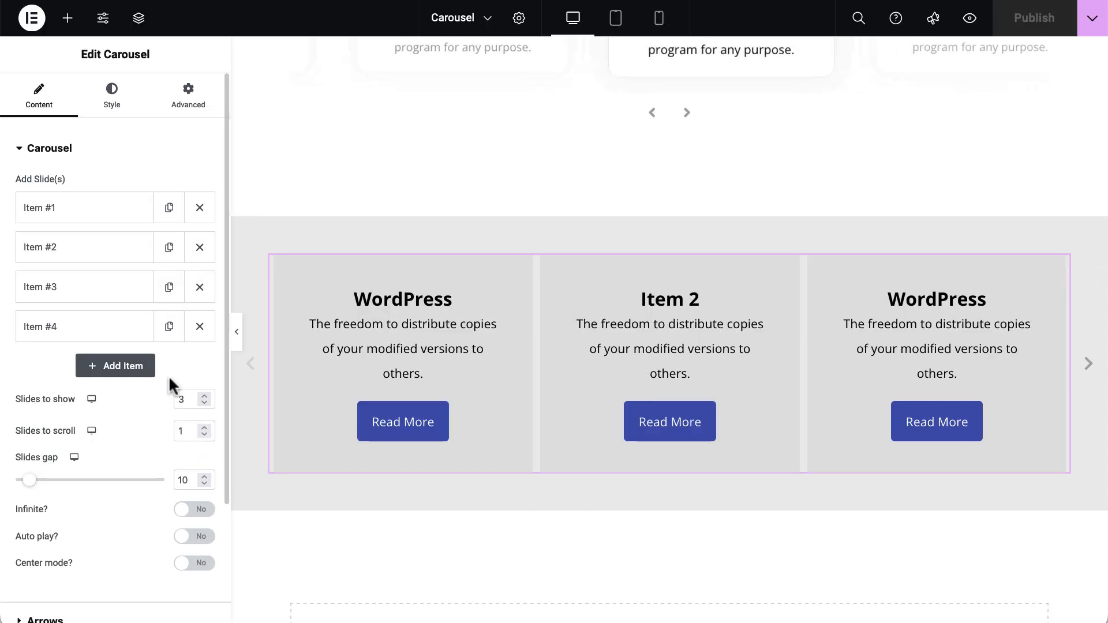
Set the template carousel's arrows position to None and its dots position to Bottom center
{"action": "scroll", "coordinate": [170, 372], "scroll_direction": "down", "scroll_amount": 5}
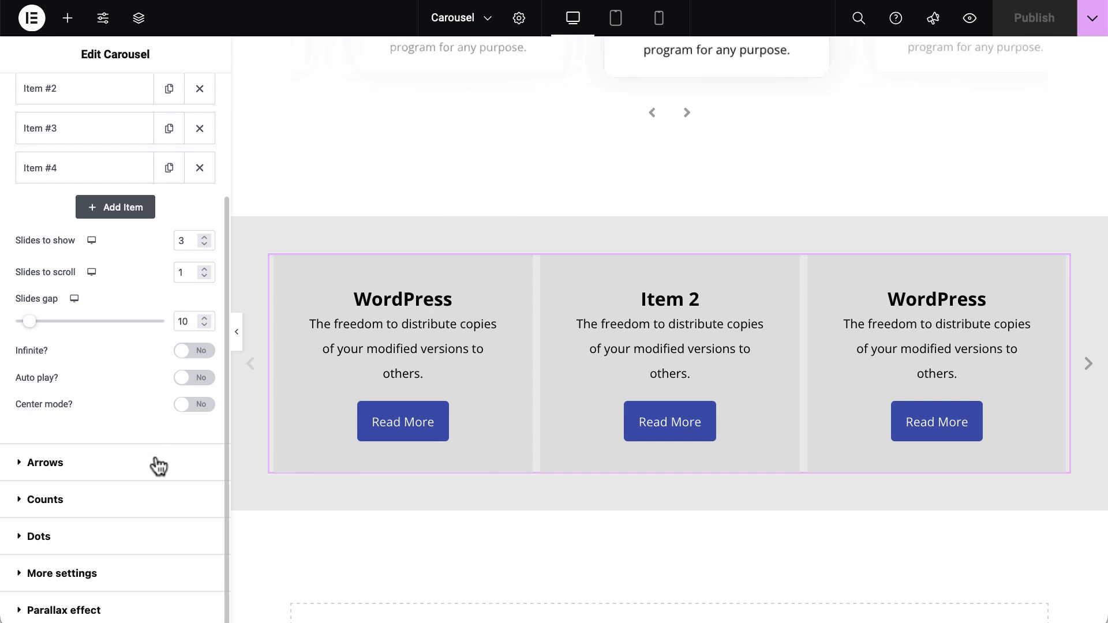
{"action": "left_click", "coordinate": [155, 466]}
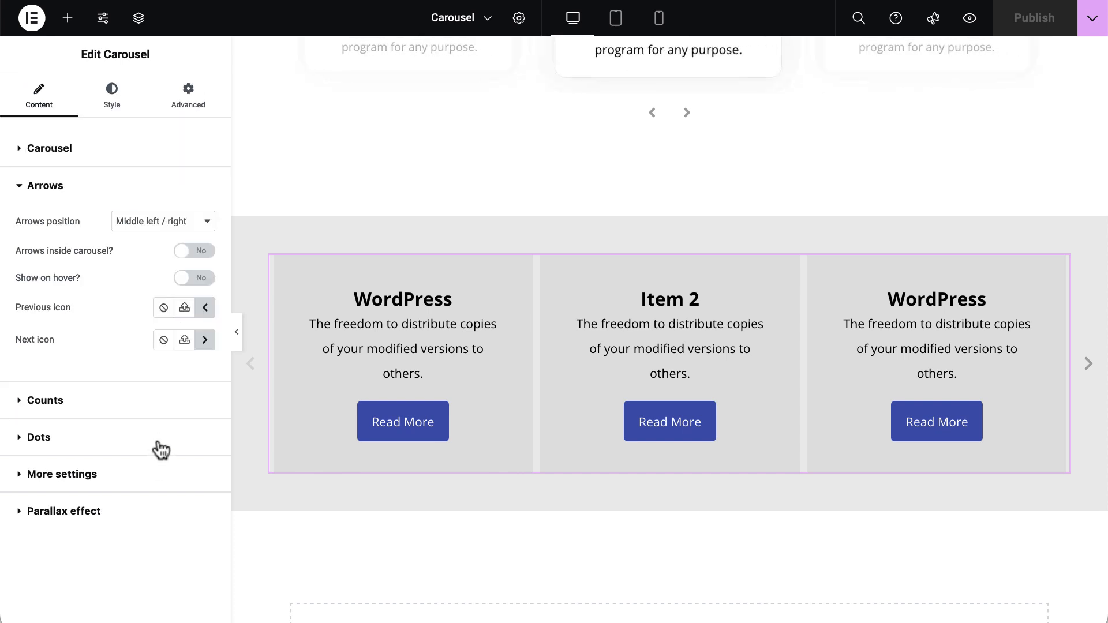
{"action": "left_click", "coordinate": [181, 220]}
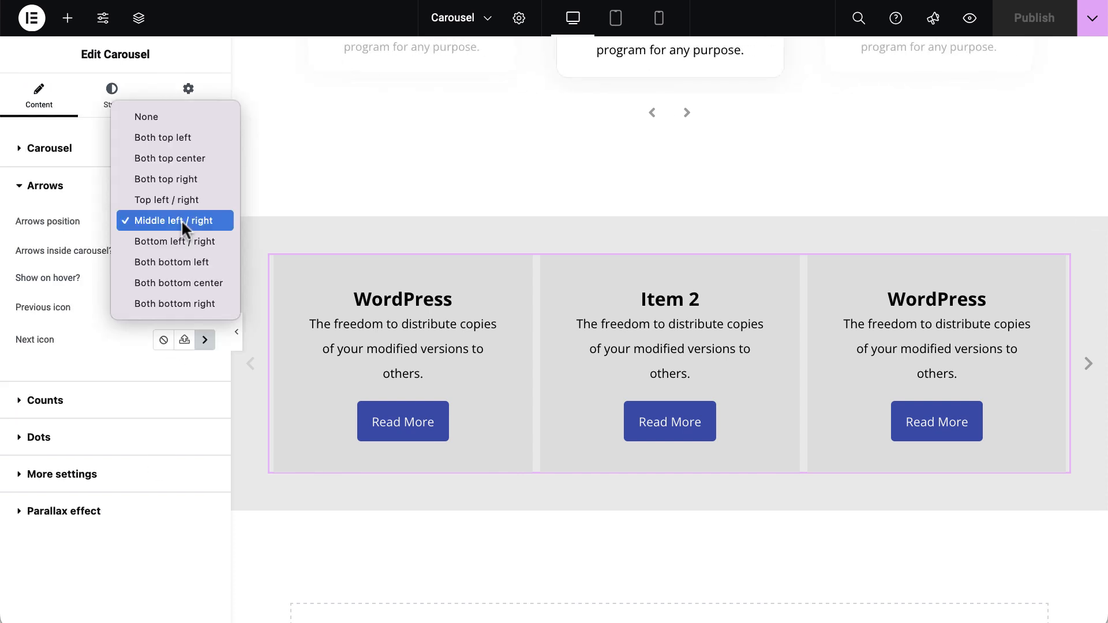
{"action": "left_click", "coordinate": [159, 117]}
{"action": "left_click", "coordinate": [108, 330]}
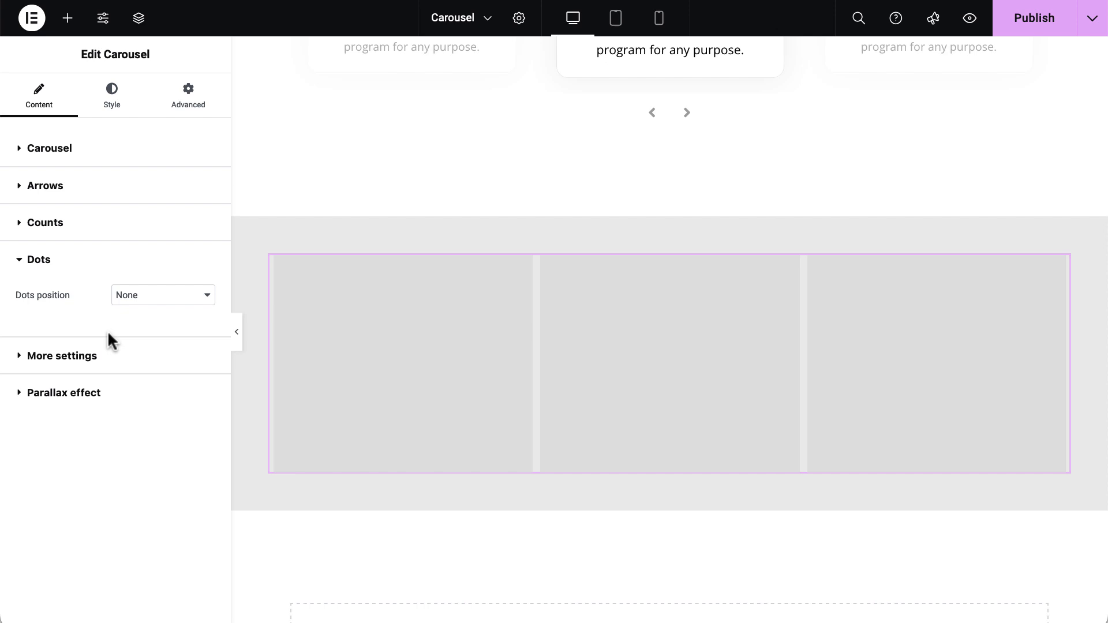
{"action": "left_click", "coordinate": [154, 296]}
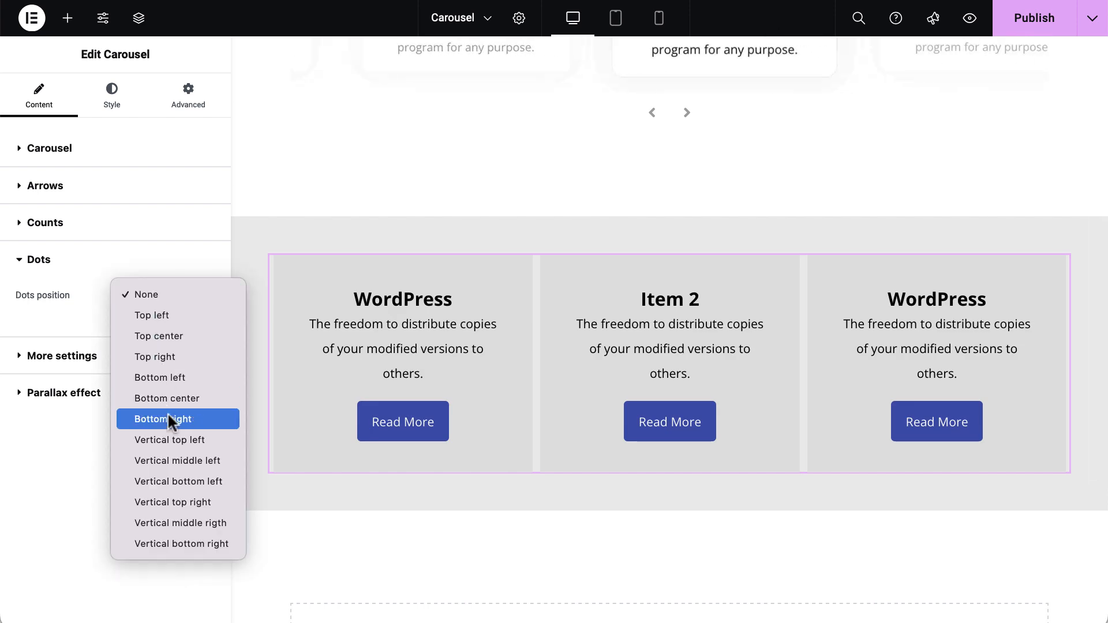
{"action": "left_click", "coordinate": [172, 398]}
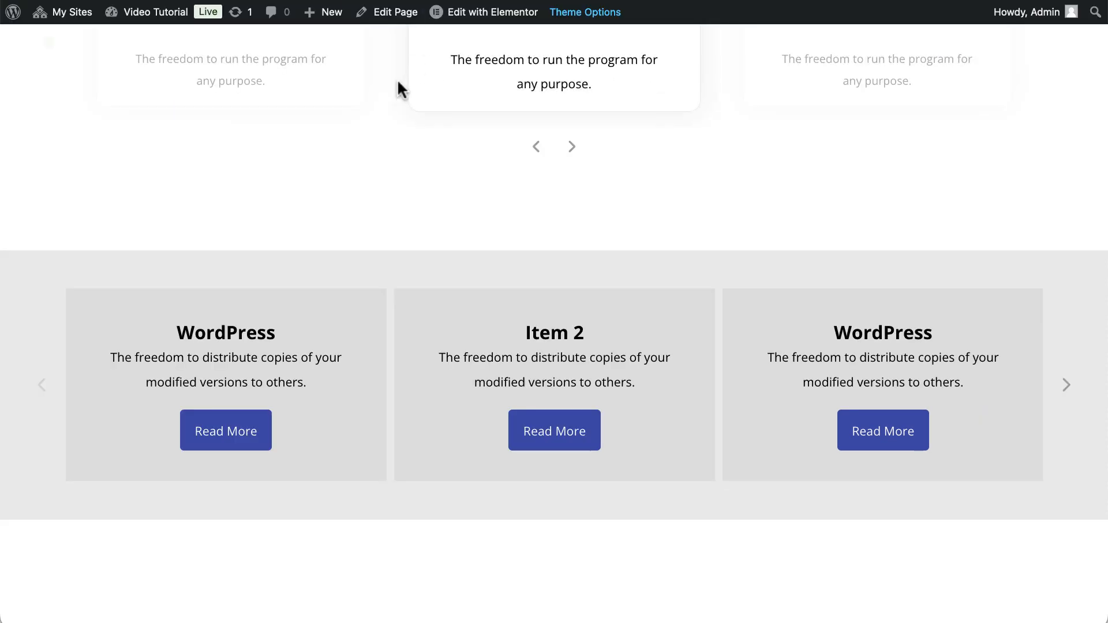
Reload the live page and switch between the template carousel's slides using its pagination dots
{"action": "right_click", "coordinate": [327, 171]}
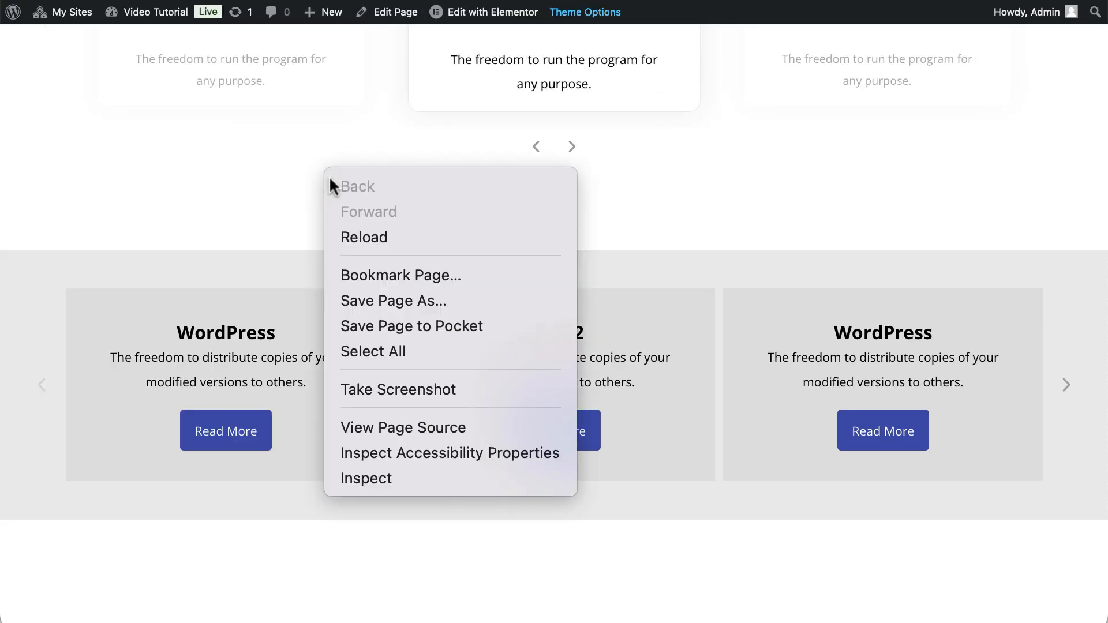
{"action": "left_click", "coordinate": [357, 237]}
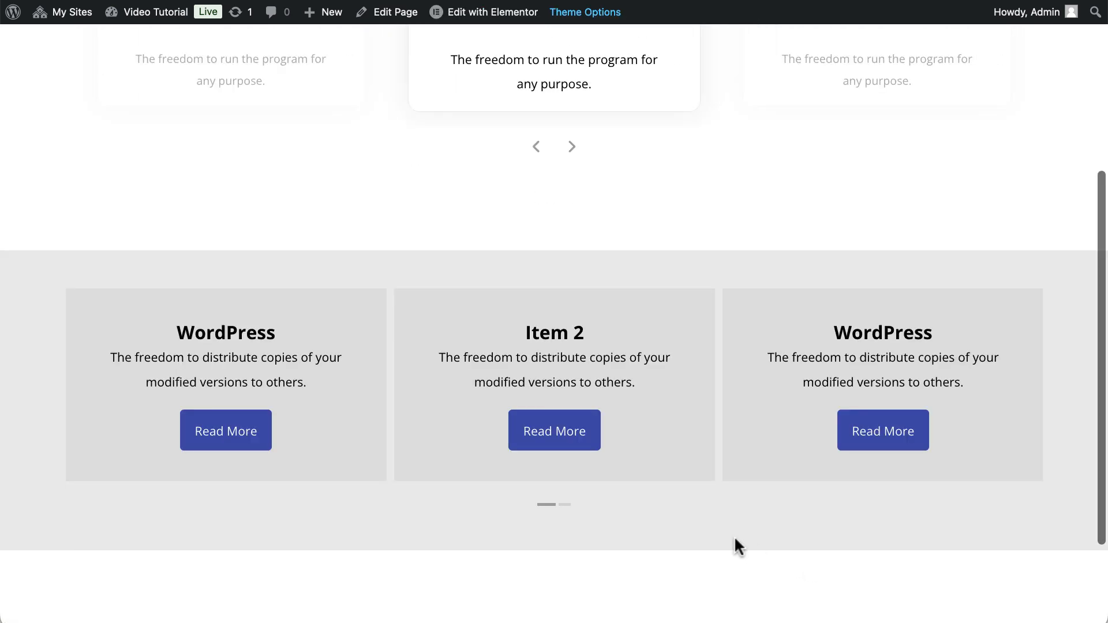
{"action": "left_click", "coordinate": [565, 505]}
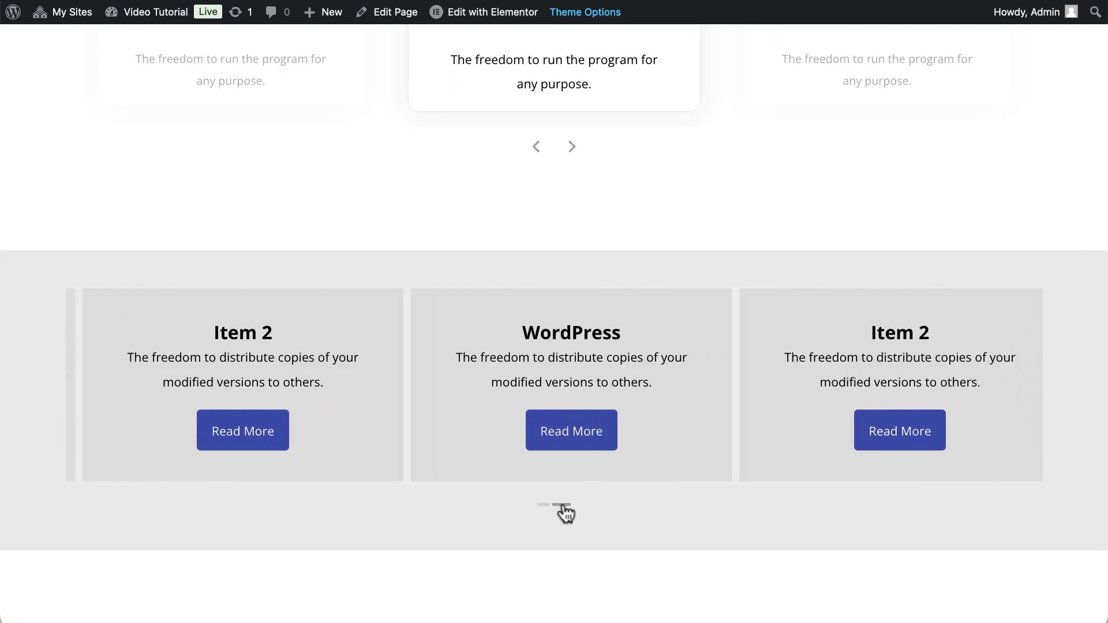
{"action": "left_click", "coordinate": [542, 506]}
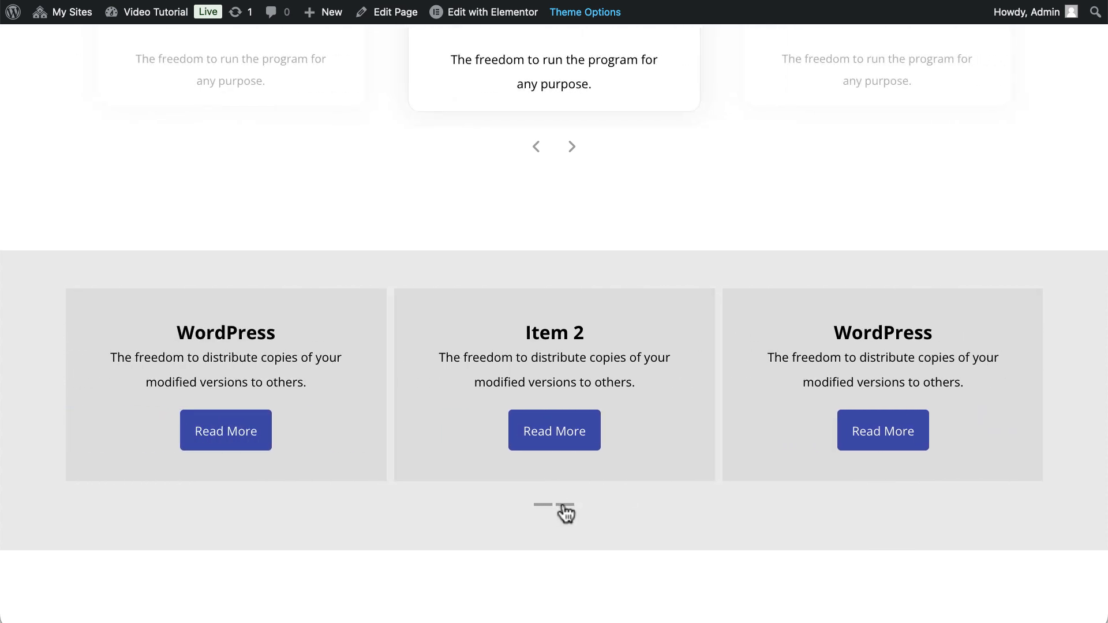
{"action": "left_click", "coordinate": [563, 505]}
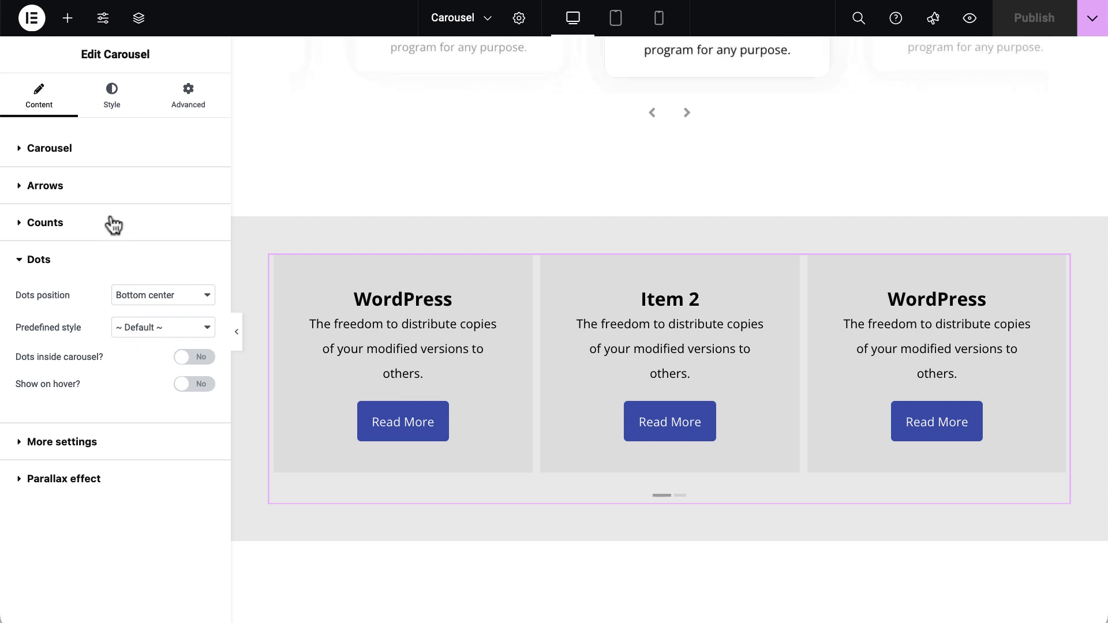
Turn on auto play for the template carousel, and review both carousels on the reloaded live page
{"action": "left_click", "coordinate": [112, 159]}
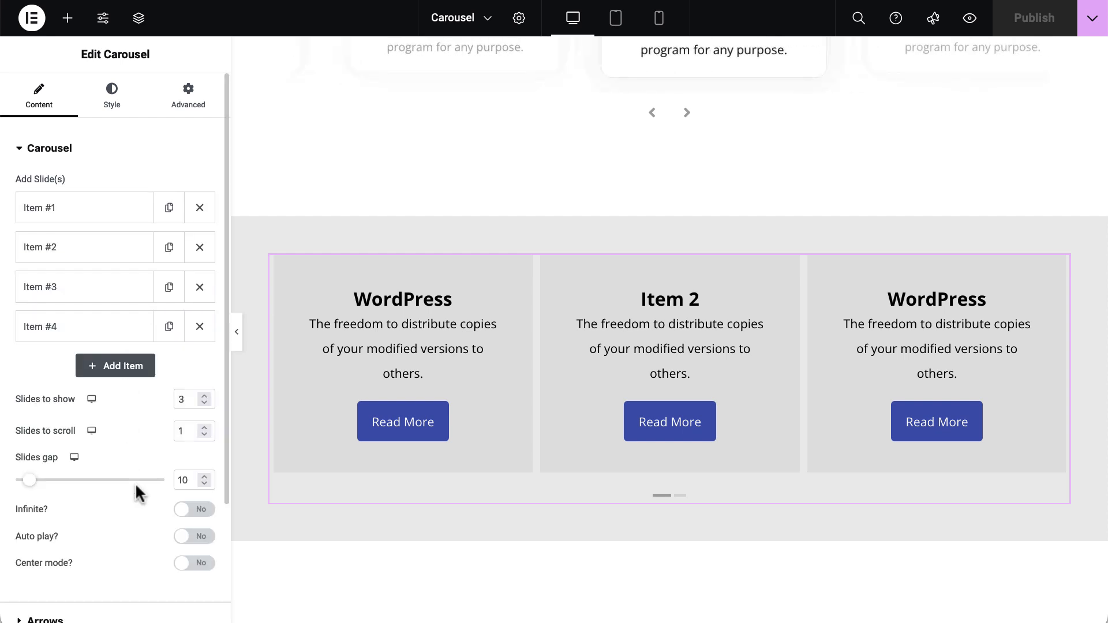
{"action": "left_click", "coordinate": [196, 536]}
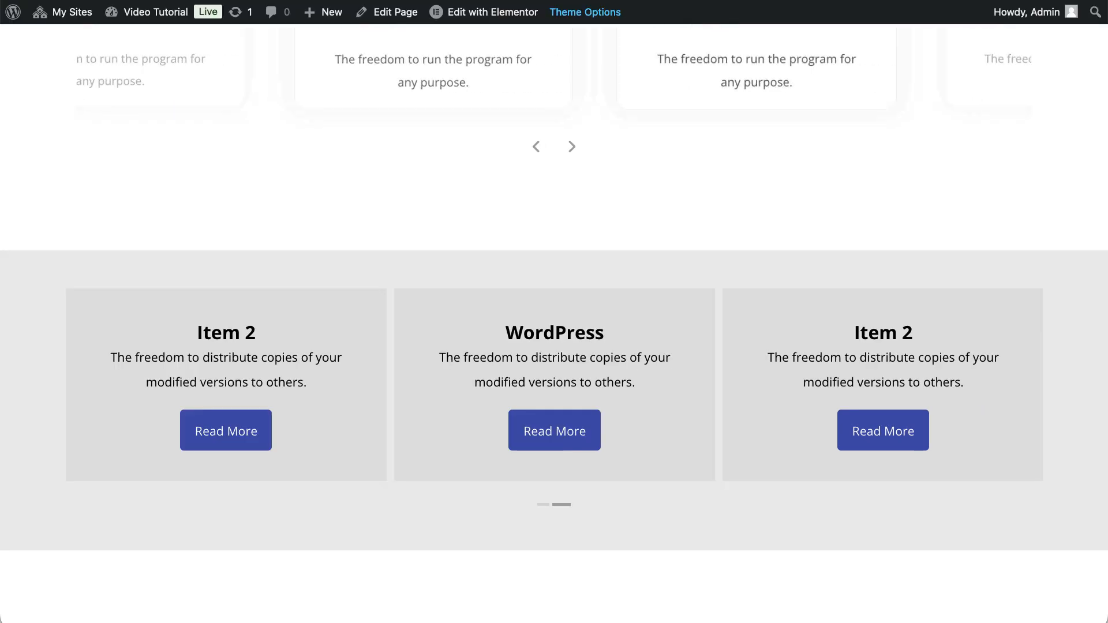
{"action": "right_click", "coordinate": [279, 151]}
{"action": "left_click", "coordinate": [339, 218]}
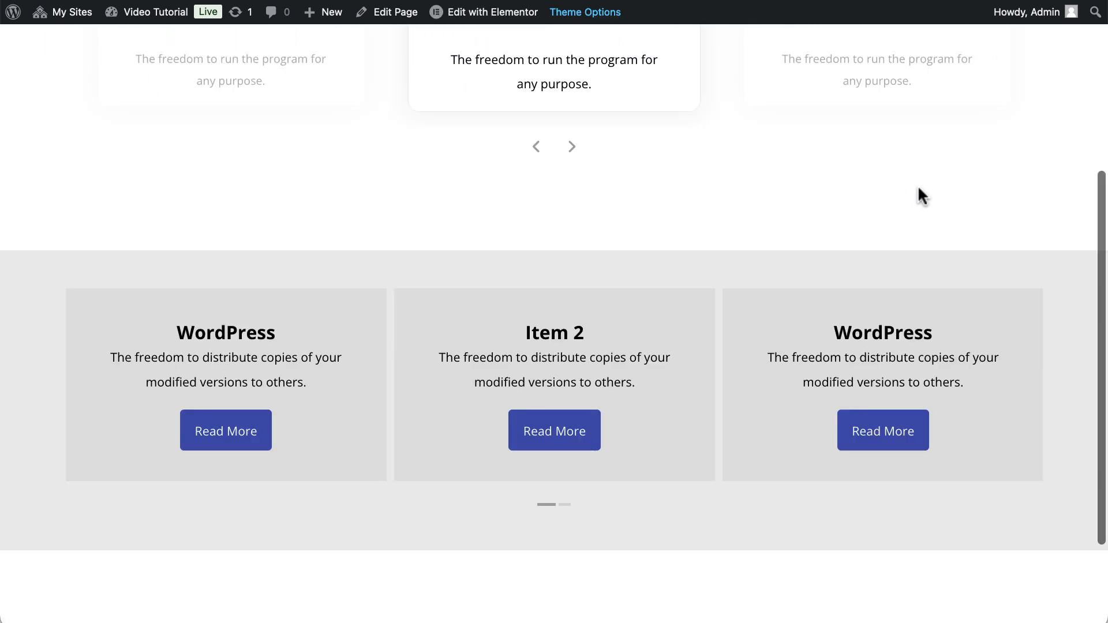
{"action": "scroll", "coordinate": [917, 190], "scroll_direction": "up", "scroll_amount": 3}
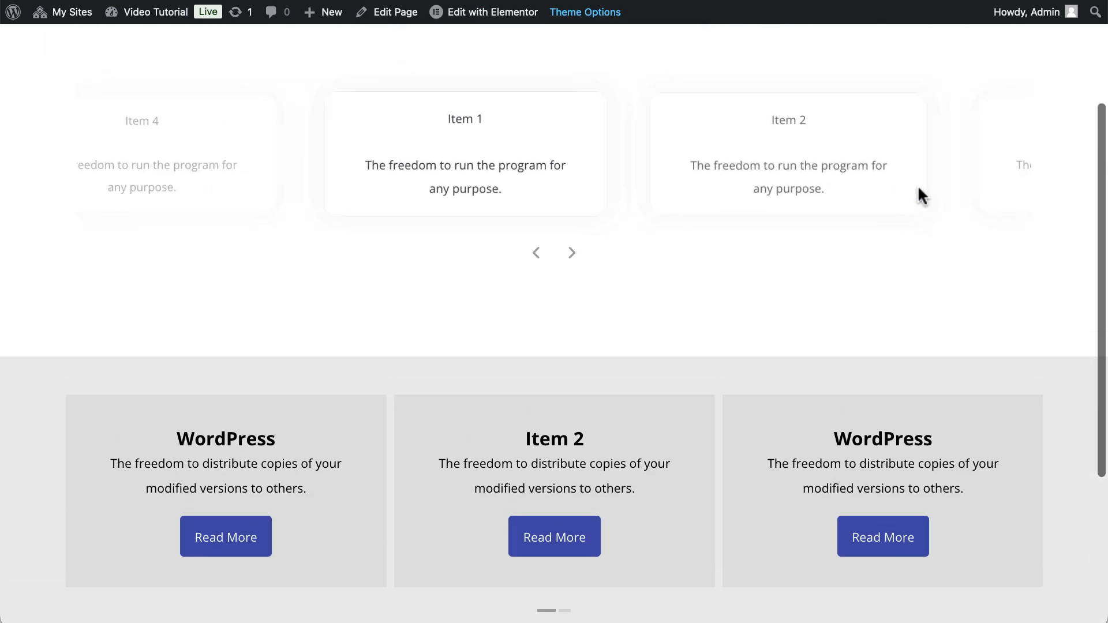
{"action": "scroll", "coordinate": [918, 190], "scroll_direction": "down", "scroll_amount": 4}
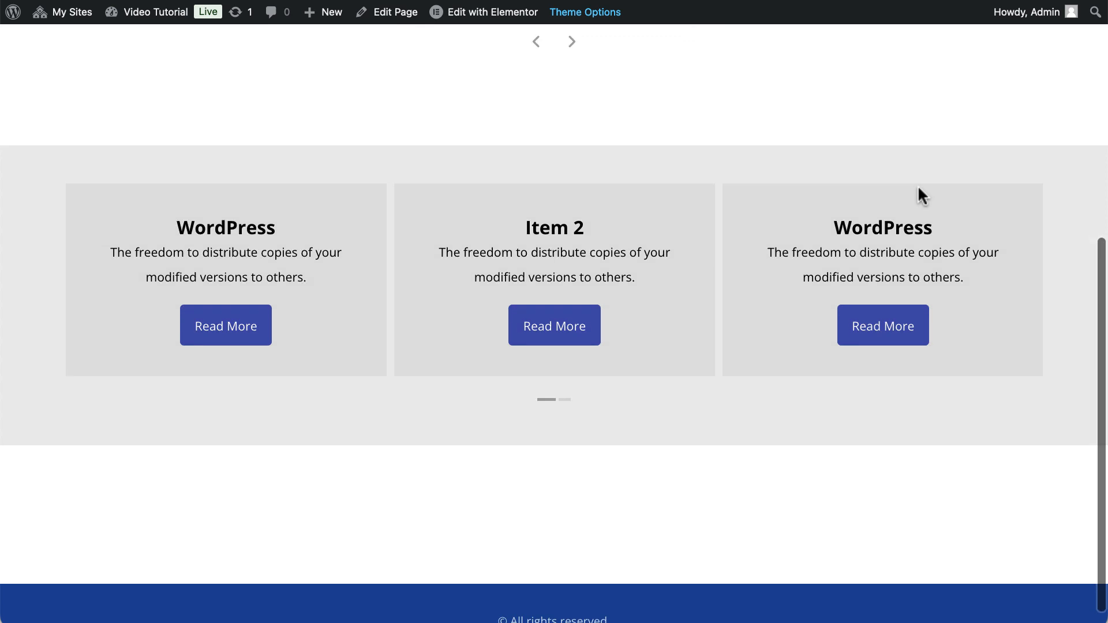